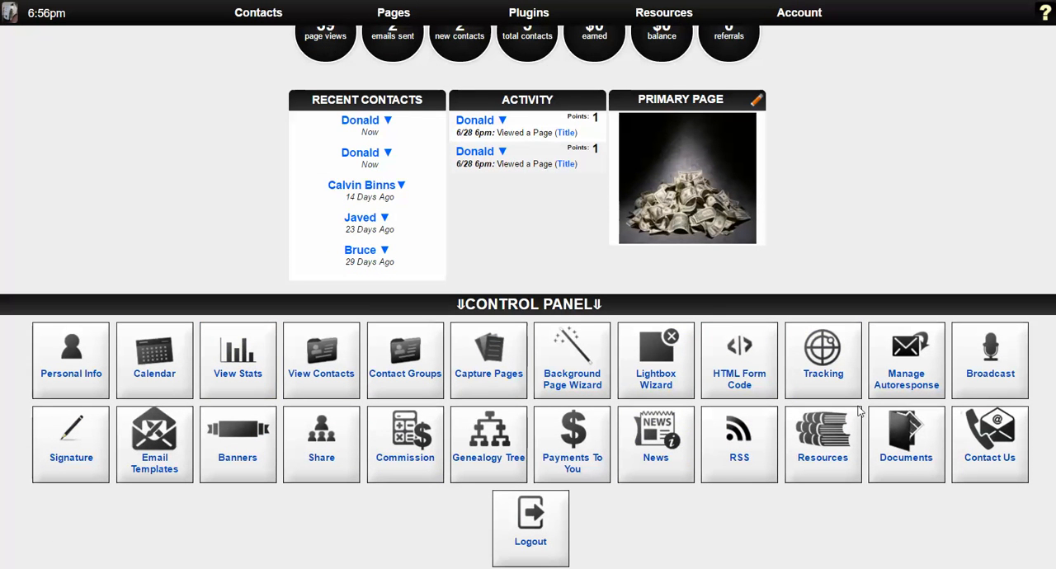
Open the Background Page Wizard and look through the page types and the library's background images.
{"action": "left_click", "coordinate": [580, 392]}
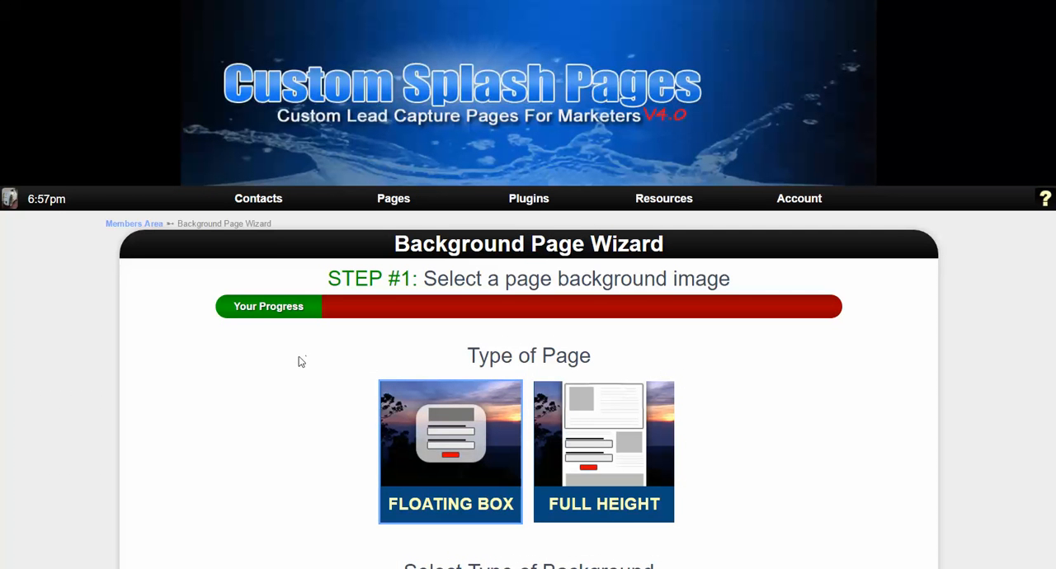
{"action": "scroll", "coordinate": [299, 361], "scroll_direction": "down", "scroll_amount": 3}
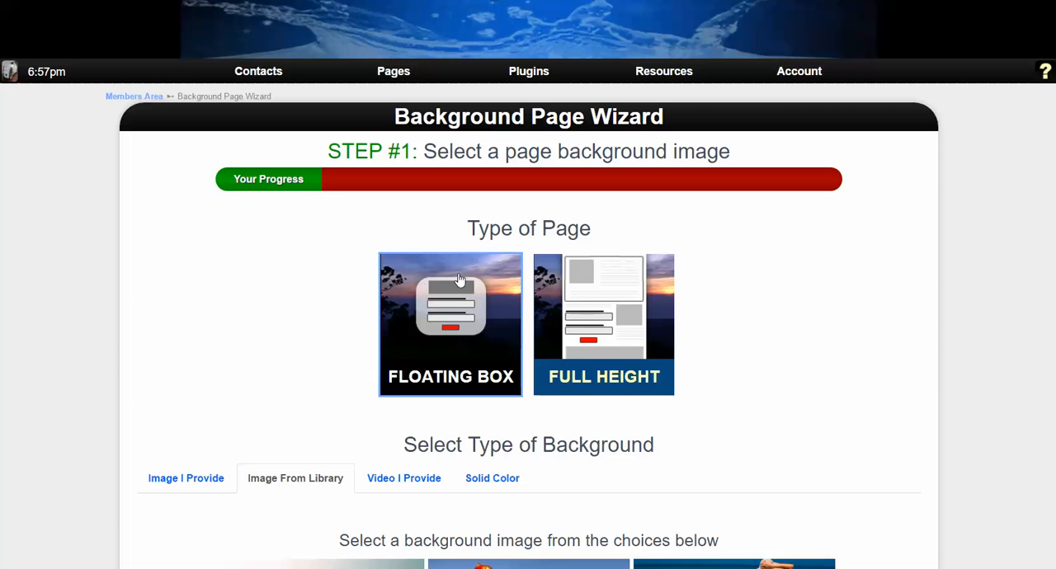
{"action": "scroll", "coordinate": [346, 322], "scroll_direction": "down", "scroll_amount": 2}
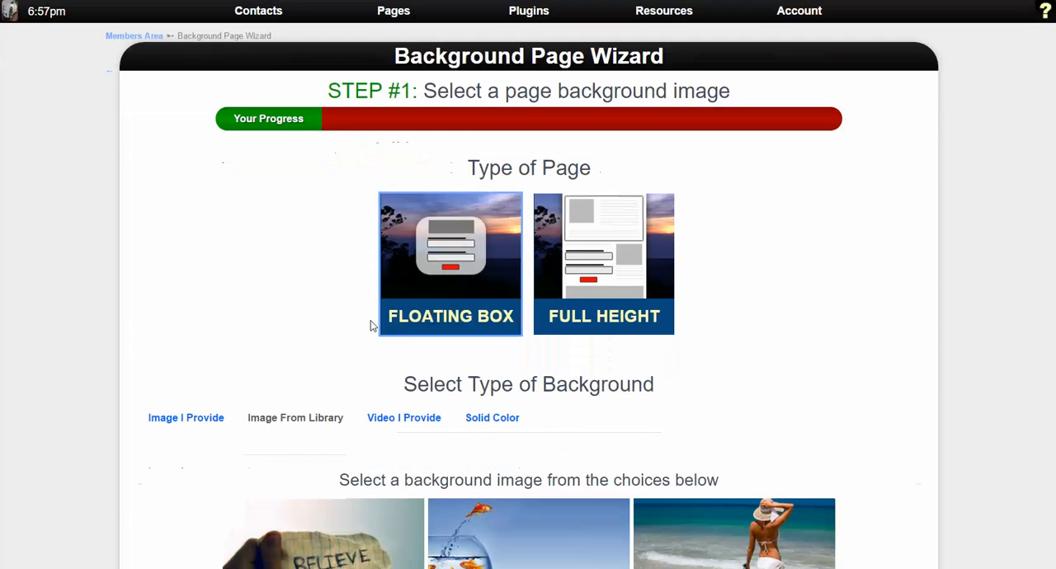
{"action": "scroll", "coordinate": [248, 312], "scroll_direction": "down", "scroll_amount": 2}
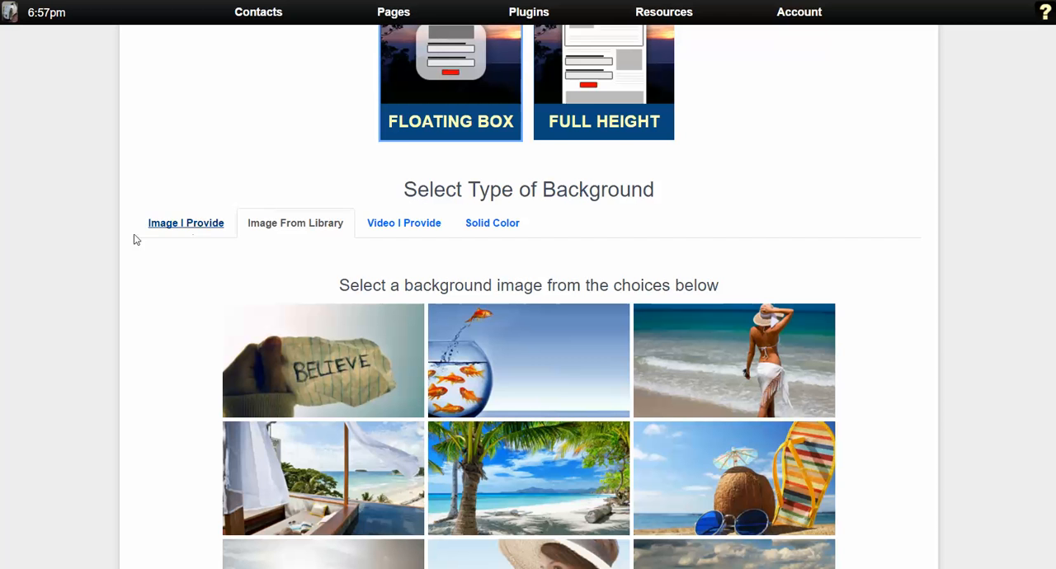
{"action": "scroll", "coordinate": [160, 308], "scroll_direction": "down", "scroll_amount": 2}
{"action": "scroll", "coordinate": [160, 308], "scroll_direction": "down", "scroll_amount": 1}
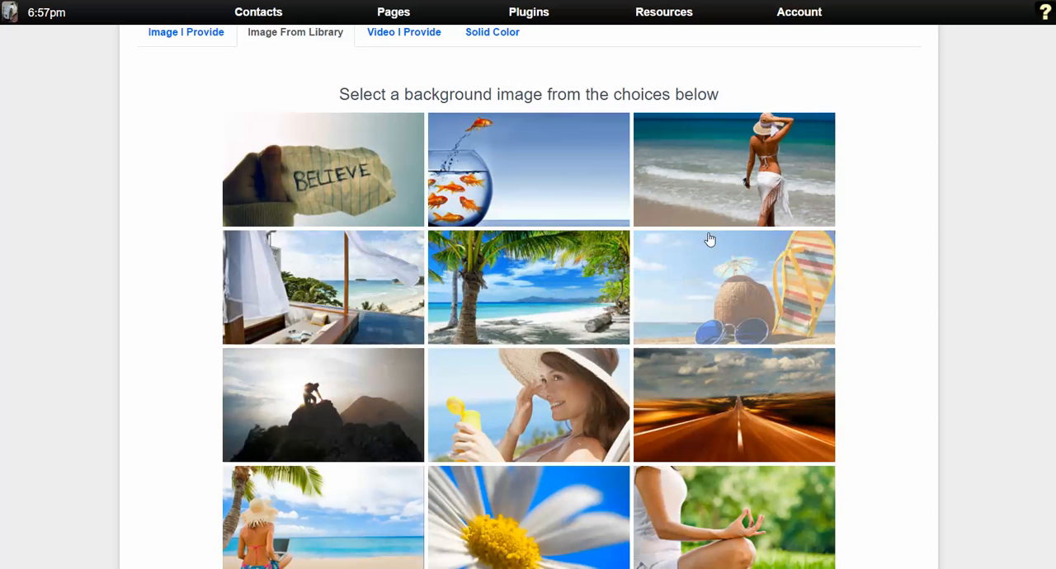
{"action": "scroll", "coordinate": [491, 443], "scroll_direction": "down", "scroll_amount": 6}
{"action": "scroll", "coordinate": [490, 443], "scroll_direction": "down", "scroll_amount": 4}
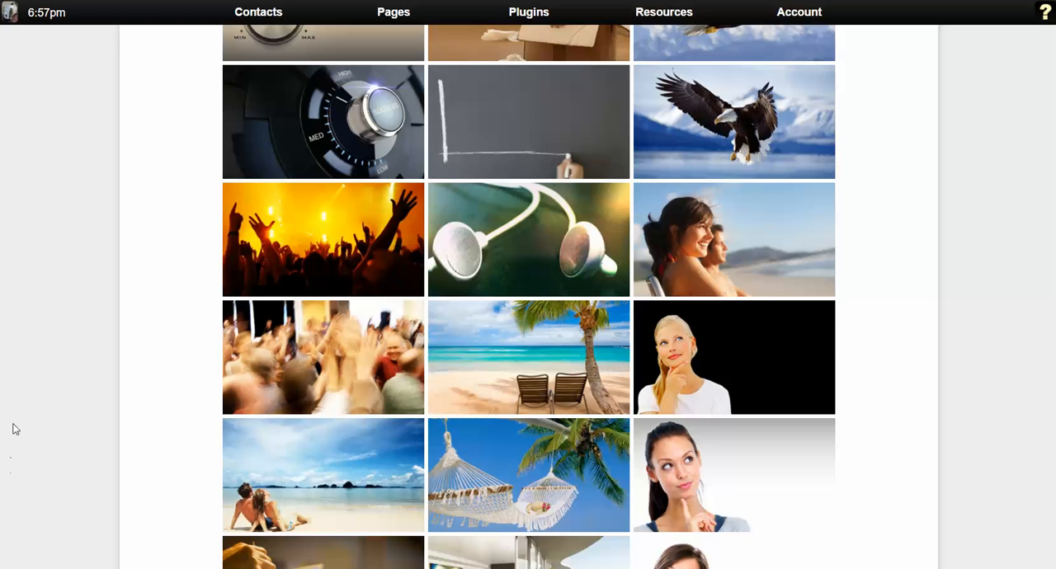
{"action": "scroll", "coordinate": [516, 451], "scroll_direction": "up", "scroll_amount": 6}
{"action": "scroll", "coordinate": [517, 452], "scroll_direction": "up", "scroll_amount": 7}
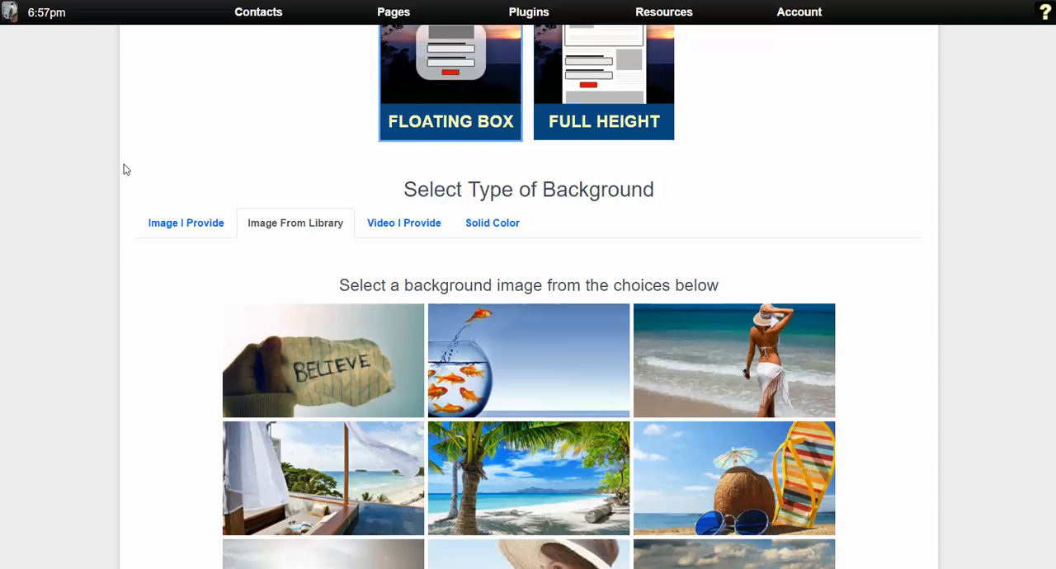
Upload RR-Office-K20555.jpg from the Pictures folder as the page's own background image and proceed to the form customization step.
{"action": "left_click", "coordinate": [162, 233]}
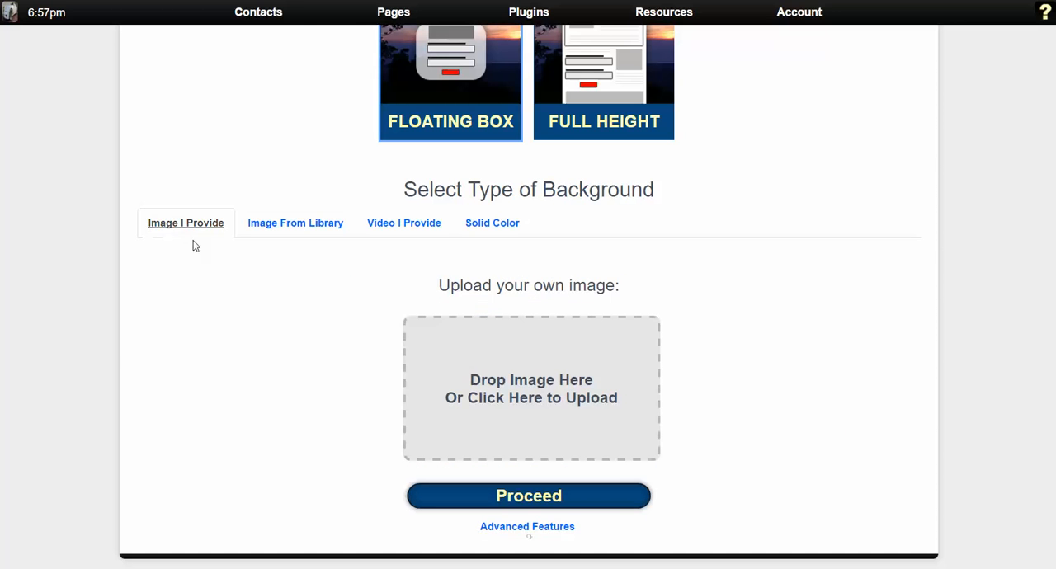
{"action": "left_click", "coordinate": [471, 419]}
{"action": "scroll", "coordinate": [556, 372], "scroll_direction": "down", "scroll_amount": 5}
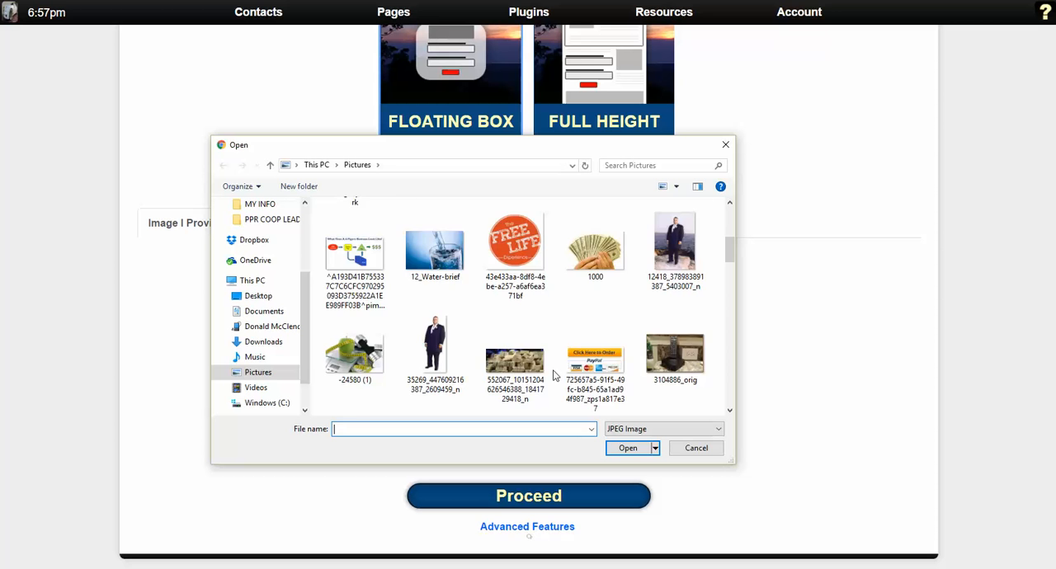
{"action": "scroll", "coordinate": [519, 376], "scroll_direction": "down", "scroll_amount": 10}
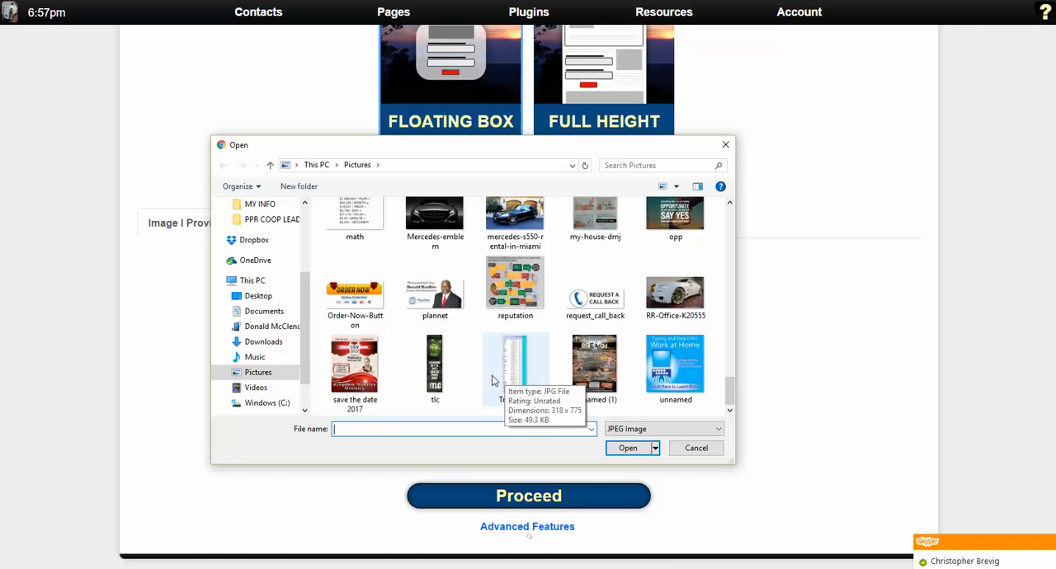
{"action": "scroll", "coordinate": [613, 397], "scroll_direction": "up", "scroll_amount": 1}
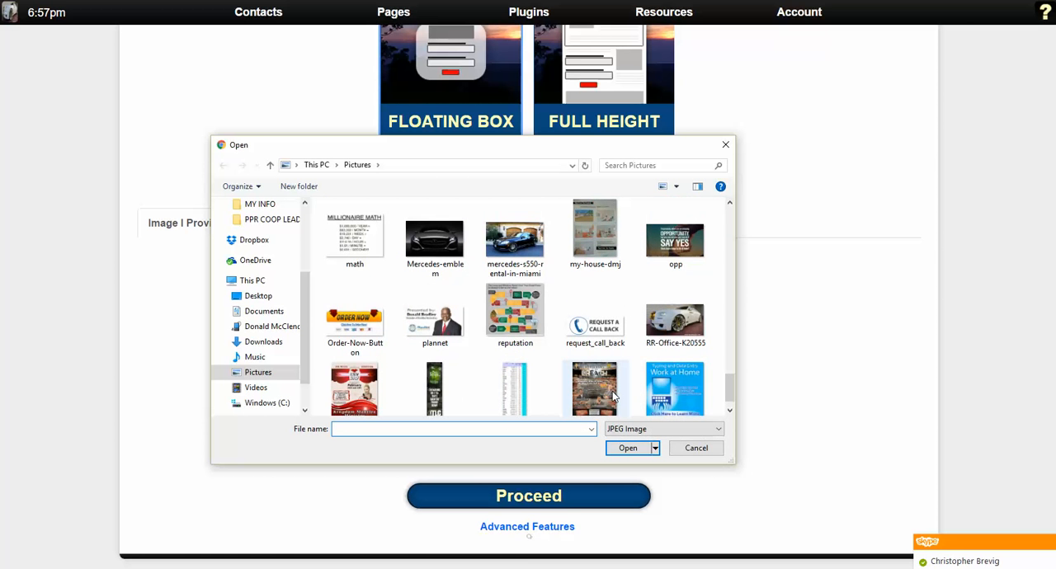
{"action": "double_click", "coordinate": [684, 330]}
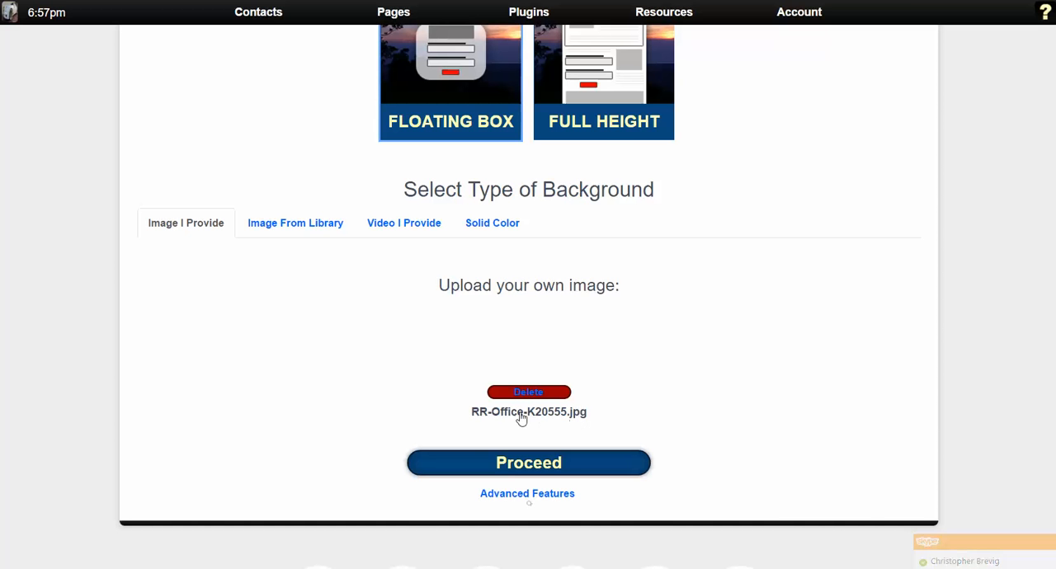
{"action": "left_click", "coordinate": [545, 465]}
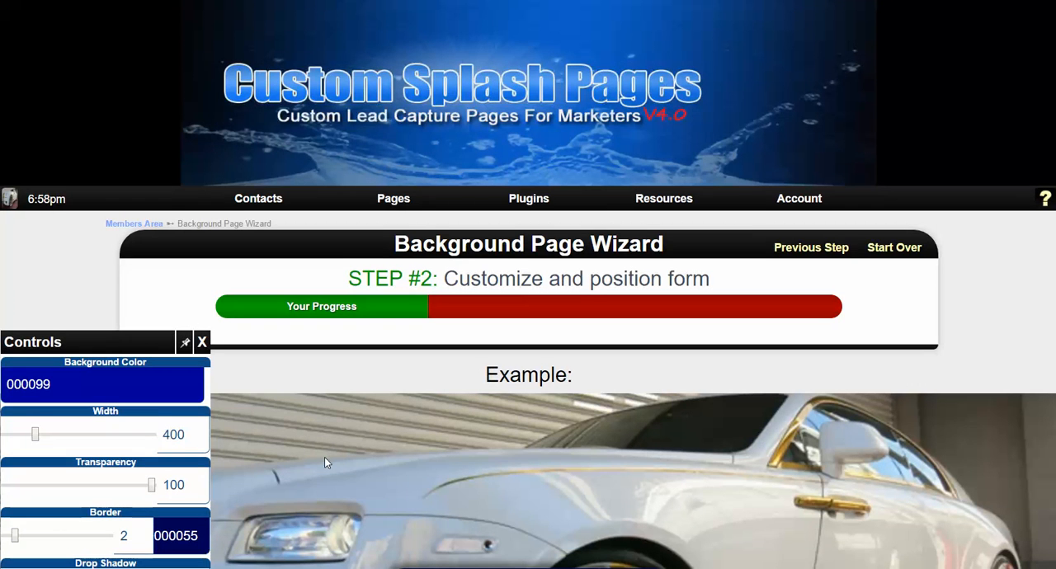
Set the form box's background color to black, 000000.
{"action": "scroll", "coordinate": [324, 457], "scroll_direction": "down", "scroll_amount": 5}
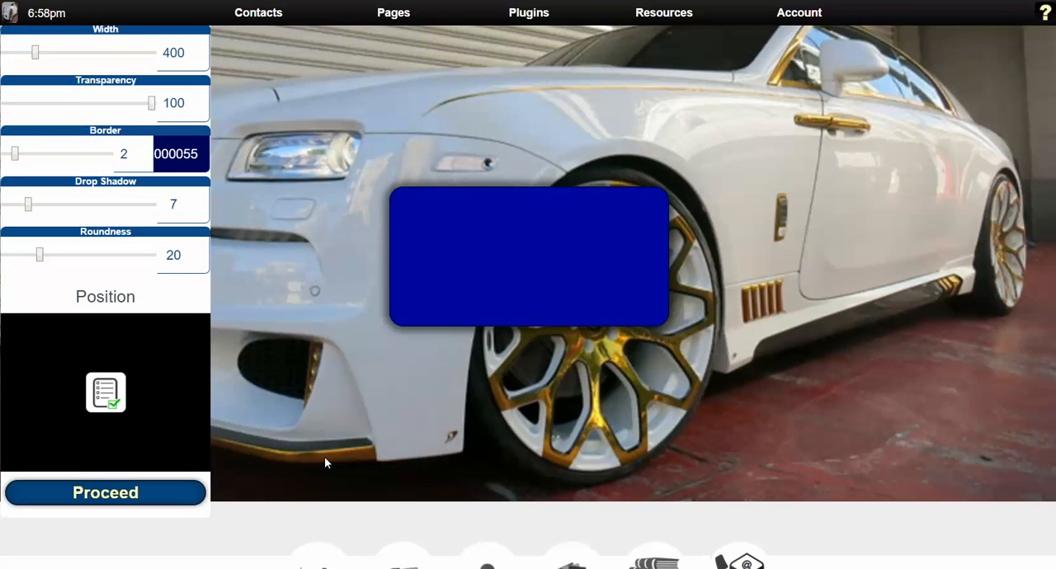
{"action": "scroll", "coordinate": [325, 456], "scroll_direction": "up", "scroll_amount": 2}
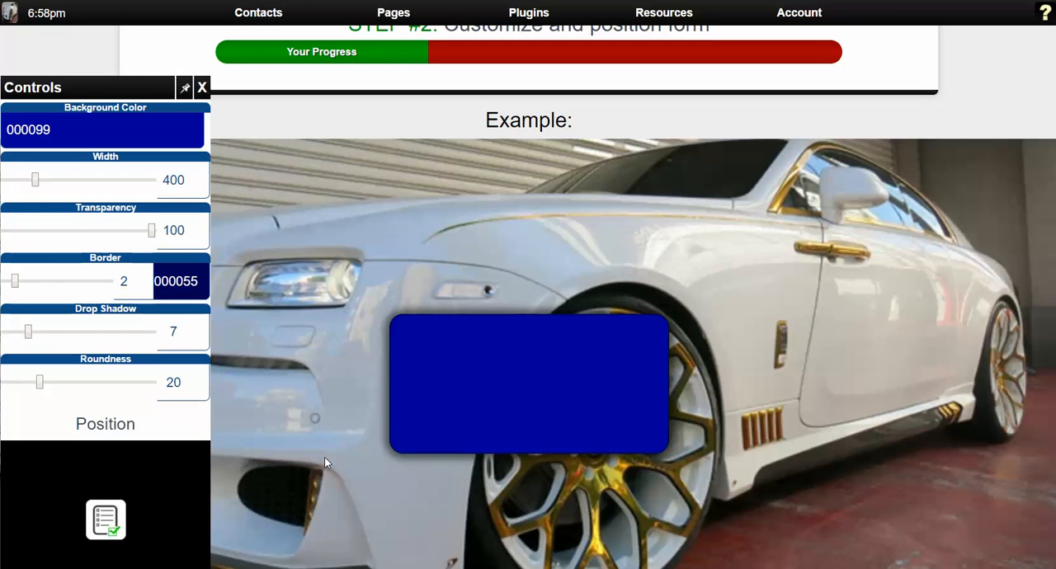
{"action": "scroll", "coordinate": [325, 457], "scroll_direction": "up", "scroll_amount": 1}
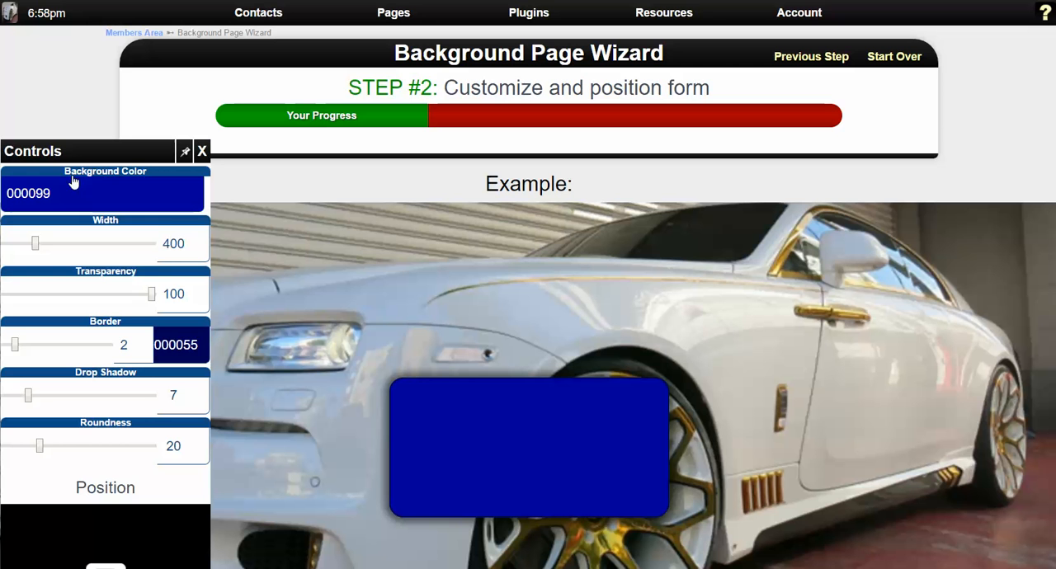
{"action": "left_click", "coordinate": [155, 188]}
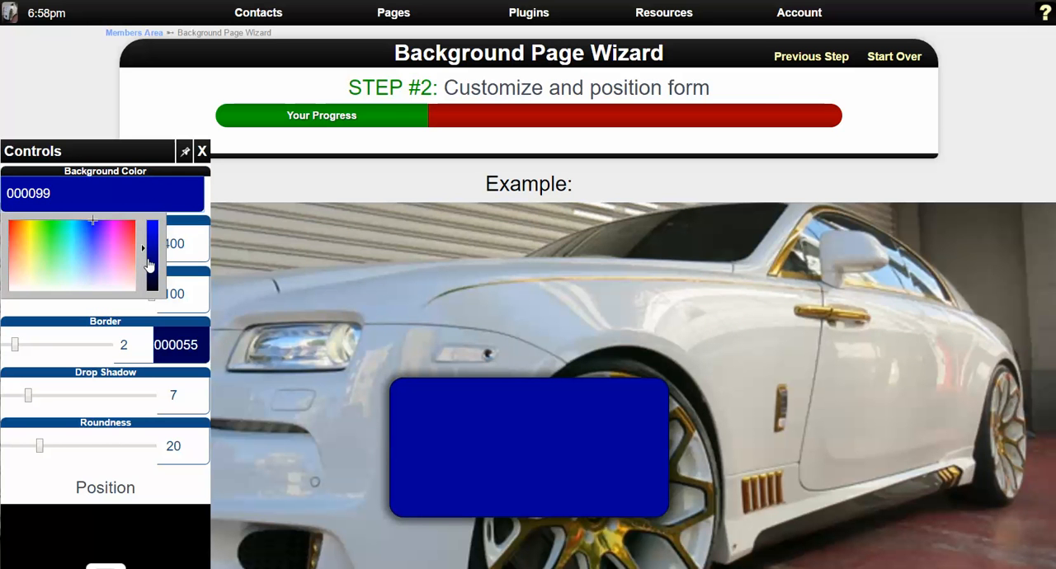
{"action": "left_click_drag", "start_coordinate": [144, 251], "coordinate": [150, 302]}
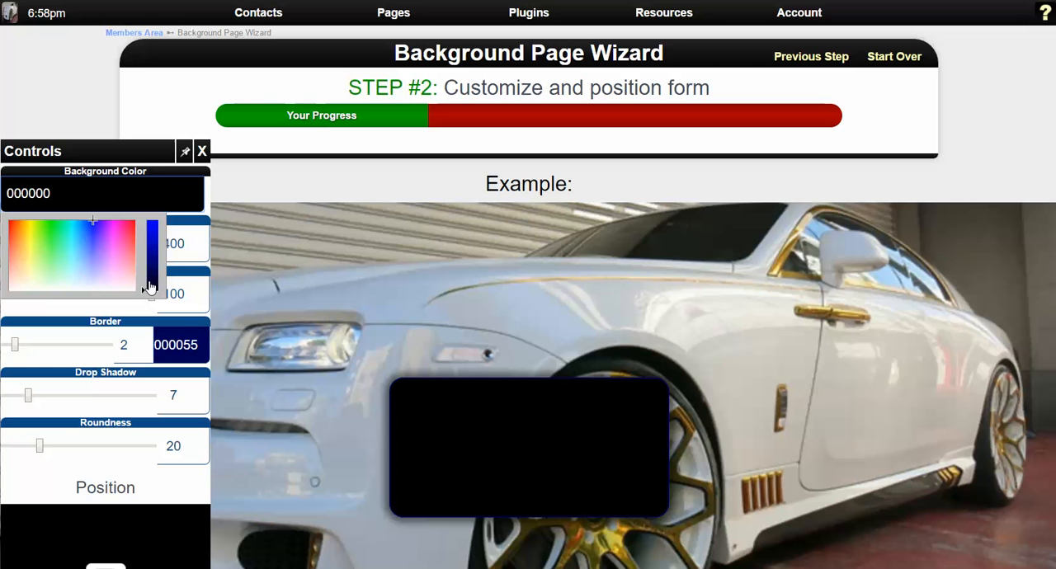
Give the form box a near-white FFFCFD border with a thickness of 1.
{"action": "left_click", "coordinate": [195, 344]}
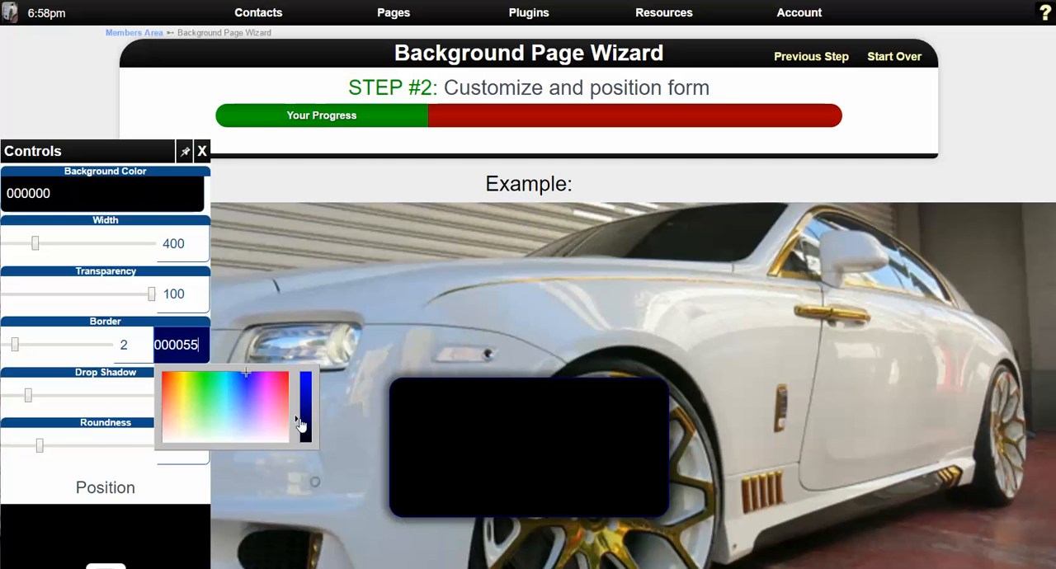
{"action": "left_click_drag", "start_coordinate": [302, 425], "coordinate": [410, 453]}
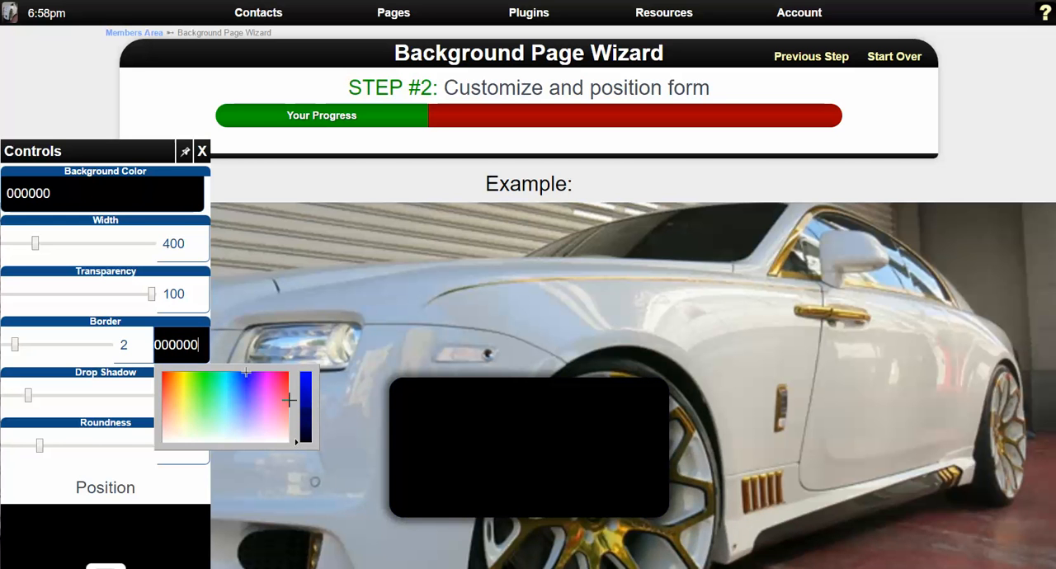
{"action": "left_click_drag", "start_coordinate": [291, 443], "coordinate": [281, 442]}
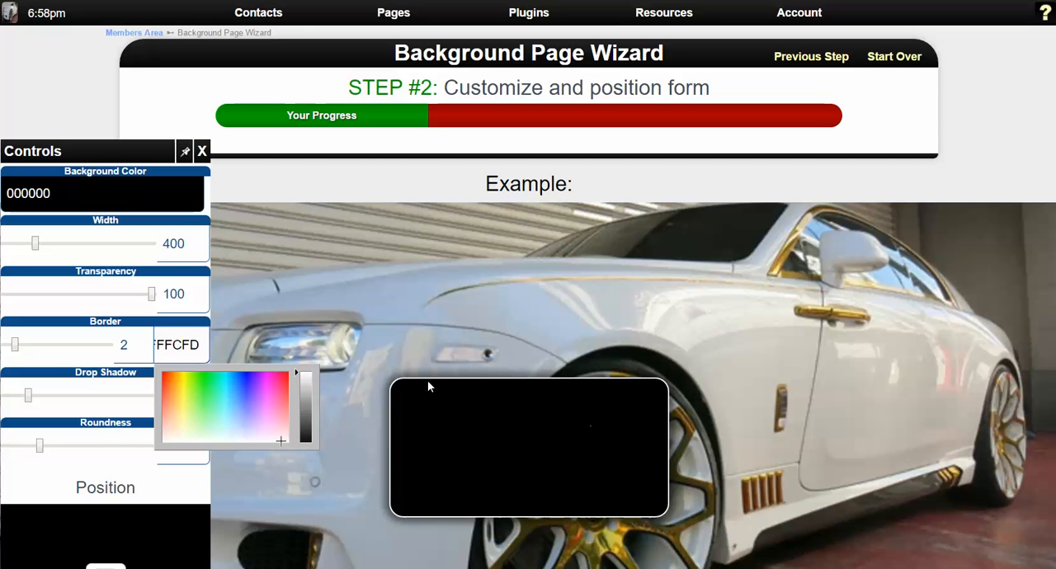
{"action": "left_click", "coordinate": [138, 350]}
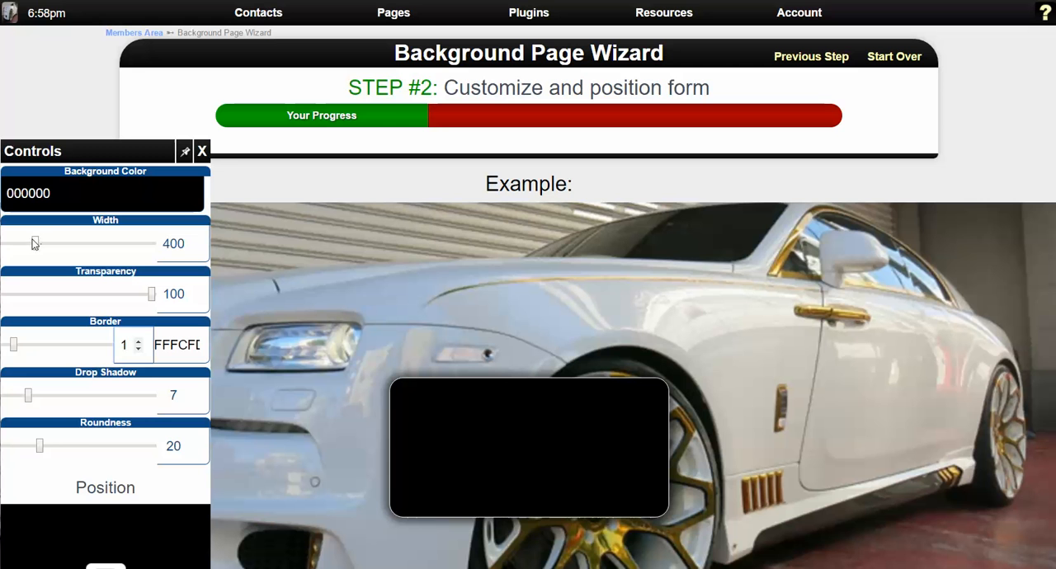
Widen the form box to a width of 660.
{"action": "left_click_drag", "start_coordinate": [36, 245], "coordinate": [68, 244]}
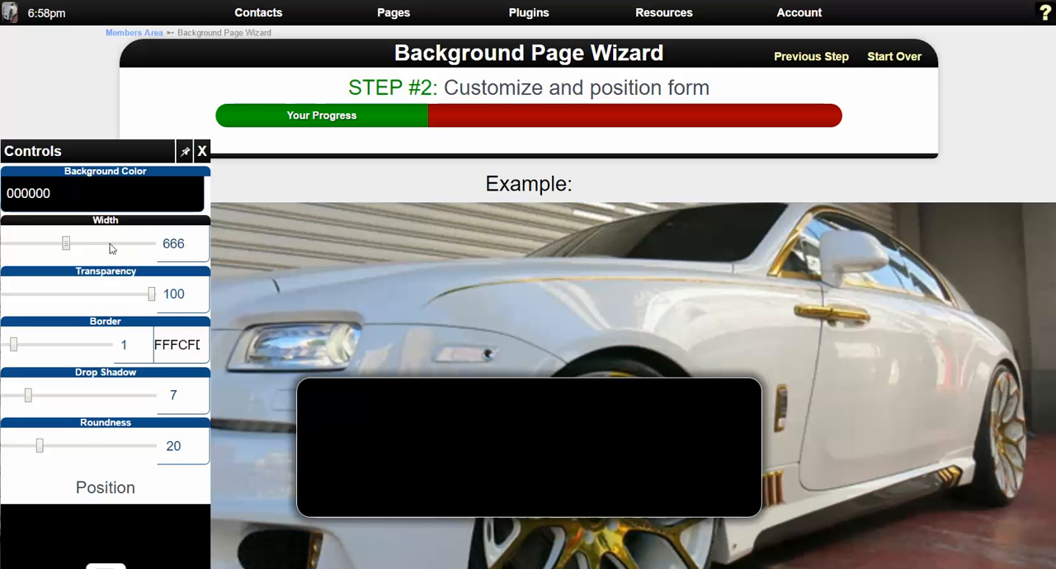
{"action": "left_click_drag", "start_coordinate": [70, 244], "coordinate": [68, 244]}
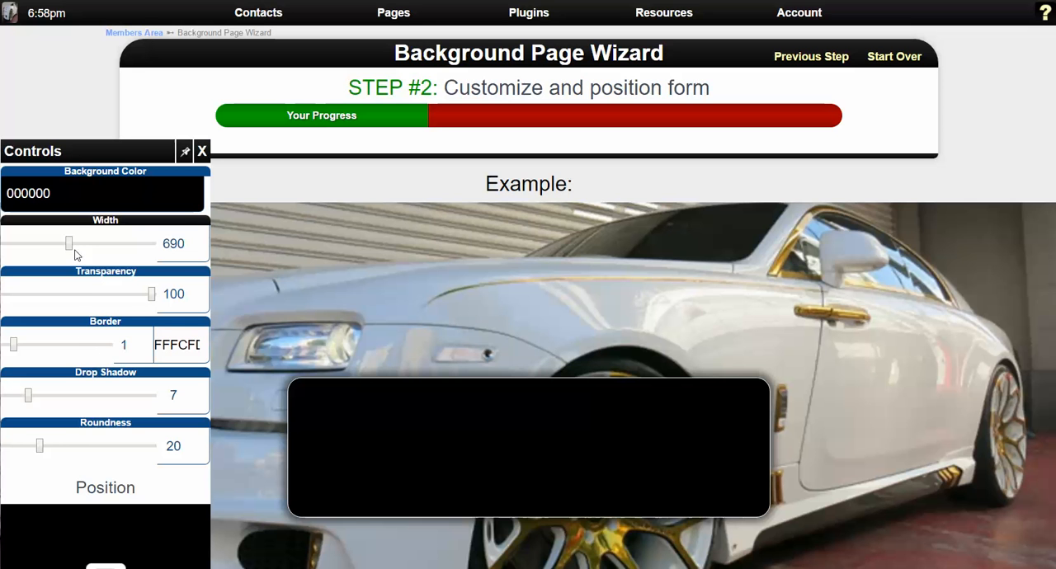
{"action": "left_click_drag", "start_coordinate": [67, 248], "coordinate": [66, 247]}
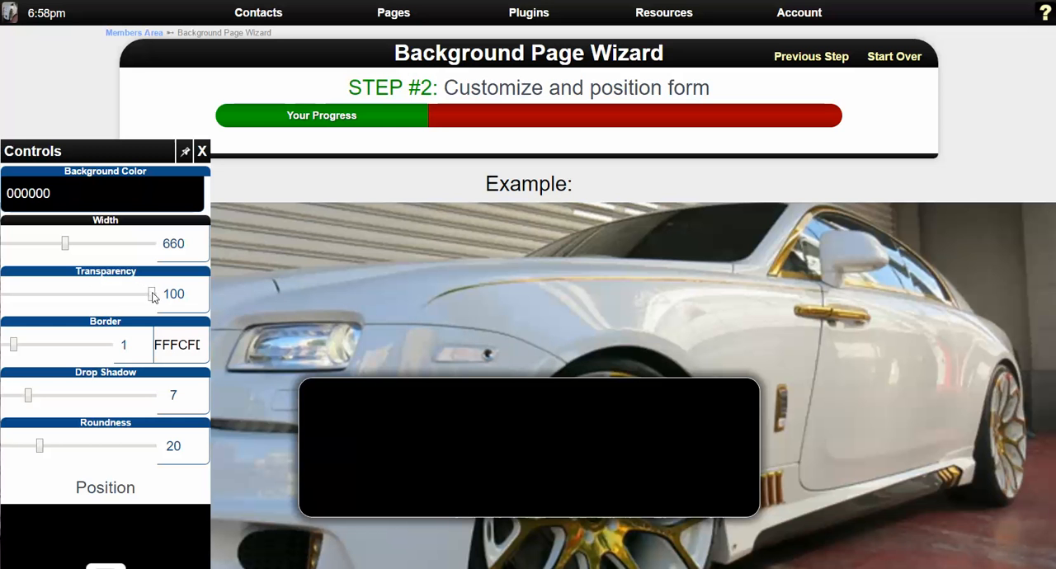
Set the form box's transparency to 70 so the car shows through it.
{"action": "left_click_drag", "start_coordinate": [154, 297], "coordinate": [124, 298]}
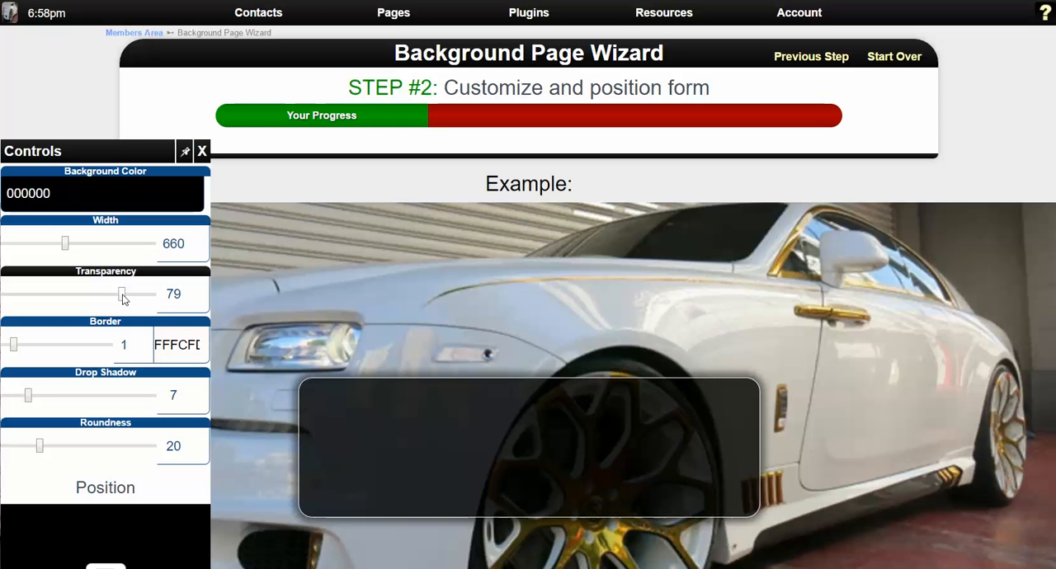
{"action": "scroll", "coordinate": [511, 354], "scroll_direction": "down", "scroll_amount": 2}
{"action": "scroll", "coordinate": [548, 363], "scroll_direction": "up", "scroll_amount": 2}
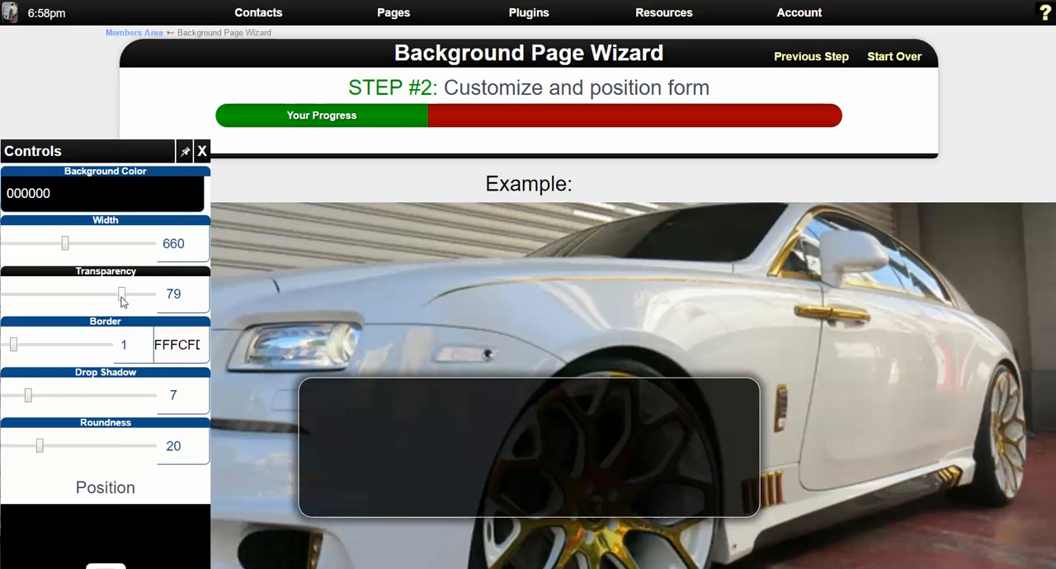
{"action": "left_click_drag", "start_coordinate": [117, 305], "coordinate": [116, 305]}
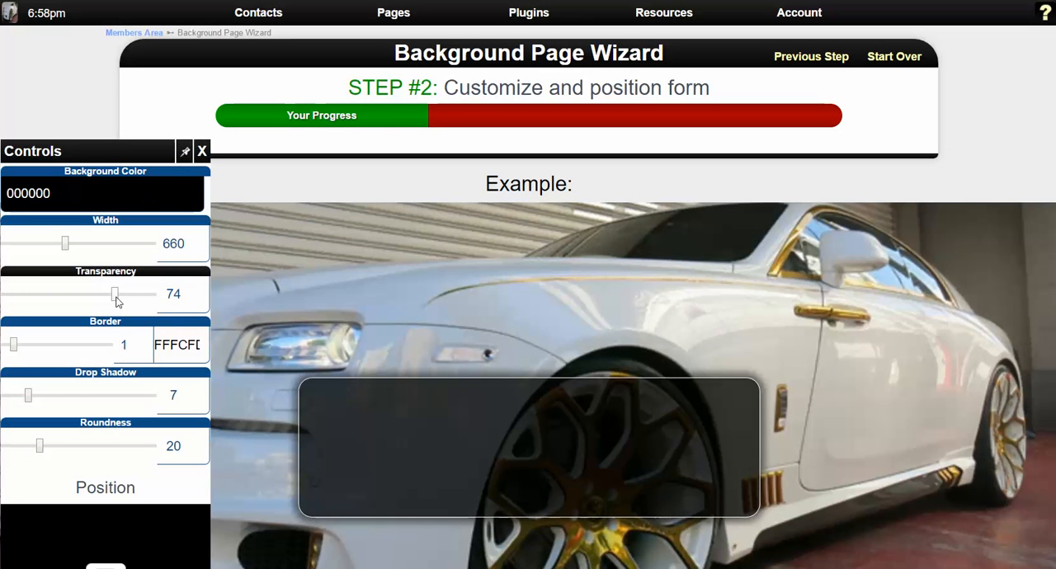
{"action": "scroll", "coordinate": [434, 409], "scroll_direction": "down", "scroll_amount": 2}
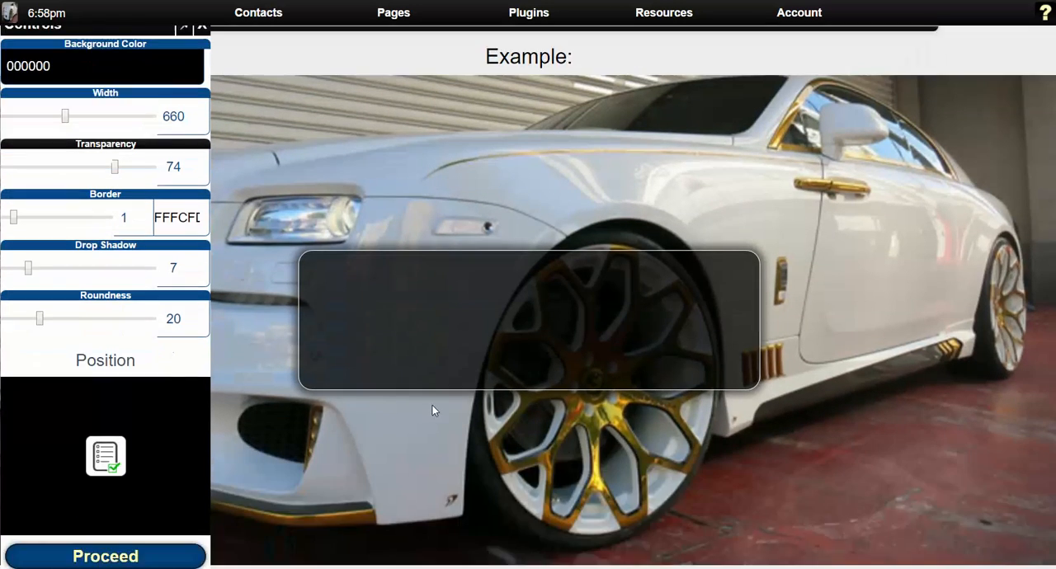
{"action": "scroll", "coordinate": [432, 410], "scroll_direction": "up", "scroll_amount": 1}
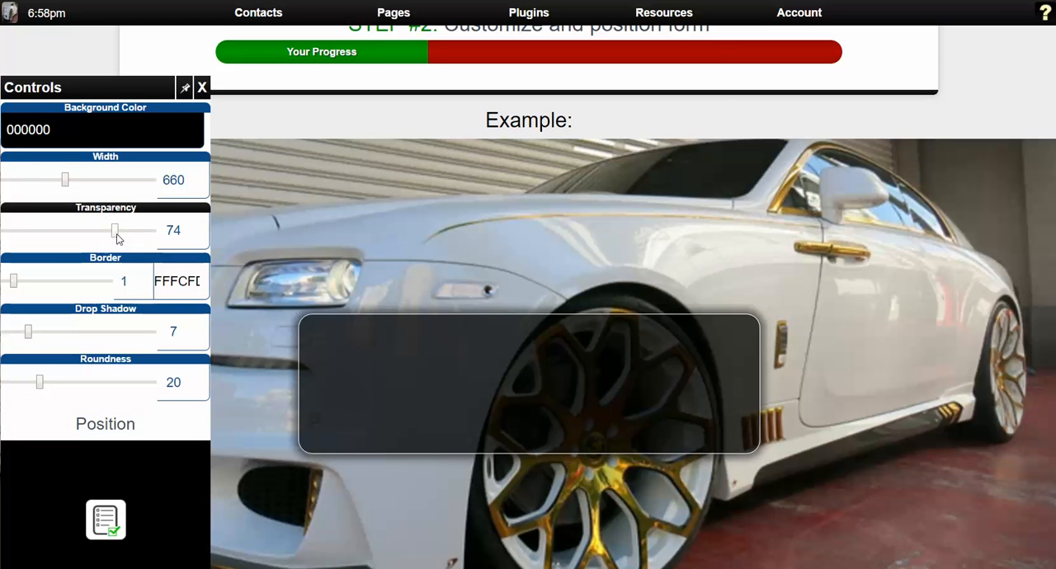
{"action": "mouse_move", "coordinate": [113, 230]}
{"action": "left_mouse_down"}
{"action": "mouse_move", "coordinate": [103, 241]}
{"action": "mouse_move", "coordinate": [113, 234]}
{"action": "left_mouse_up"}
{"action": "left_click", "coordinate": [193, 236]}
{"action": "left_click", "coordinate": [193, 237]}
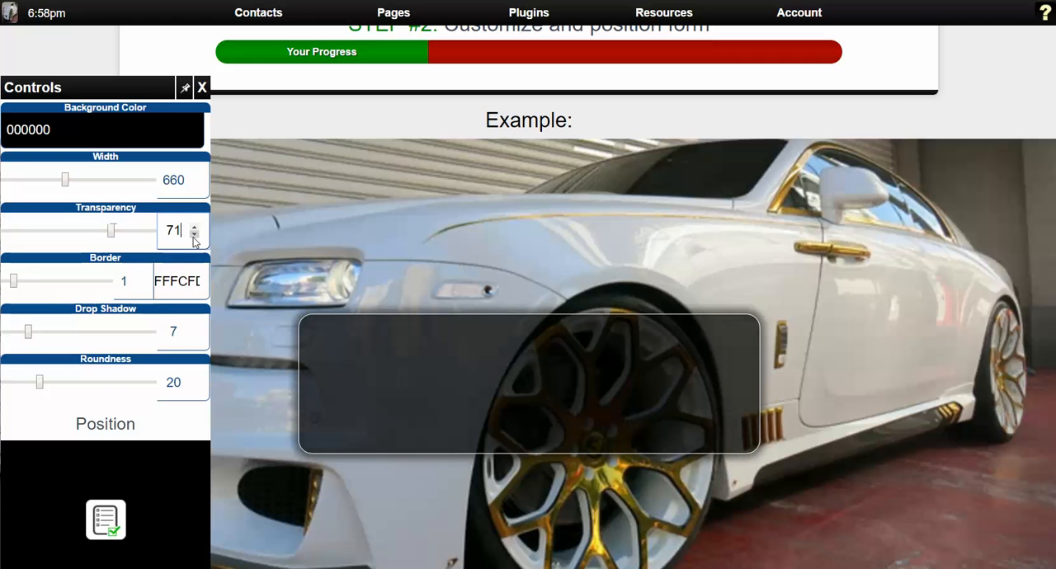
{"action": "left_click", "coordinate": [193, 237]}
{"action": "left_click", "coordinate": [193, 236]}
Try border thicknesses of 10 and 0 on the form box and return the border to 1.
{"action": "left_click", "coordinate": [138, 278]}
{"action": "left_click", "coordinate": [138, 278]}
{"action": "left_click", "coordinate": [138, 278]}
{"action": "left_click", "coordinate": [138, 279]}
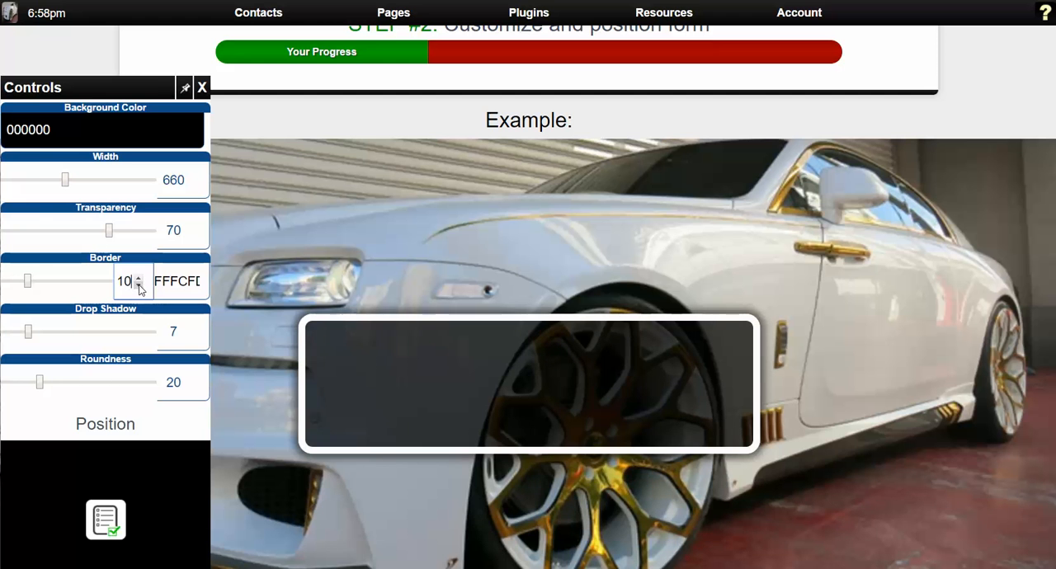
{"action": "left_click", "coordinate": [139, 286]}
{"action": "left_click", "coordinate": [138, 287]}
{"action": "left_click", "coordinate": [139, 287]}
{"action": "left_click", "coordinate": [139, 287]}
{"action": "left_click", "coordinate": [139, 286]}
{"action": "left_click", "coordinate": [139, 286]}
{"action": "left_click", "coordinate": [139, 287]}
{"action": "left_click", "coordinate": [138, 287]}
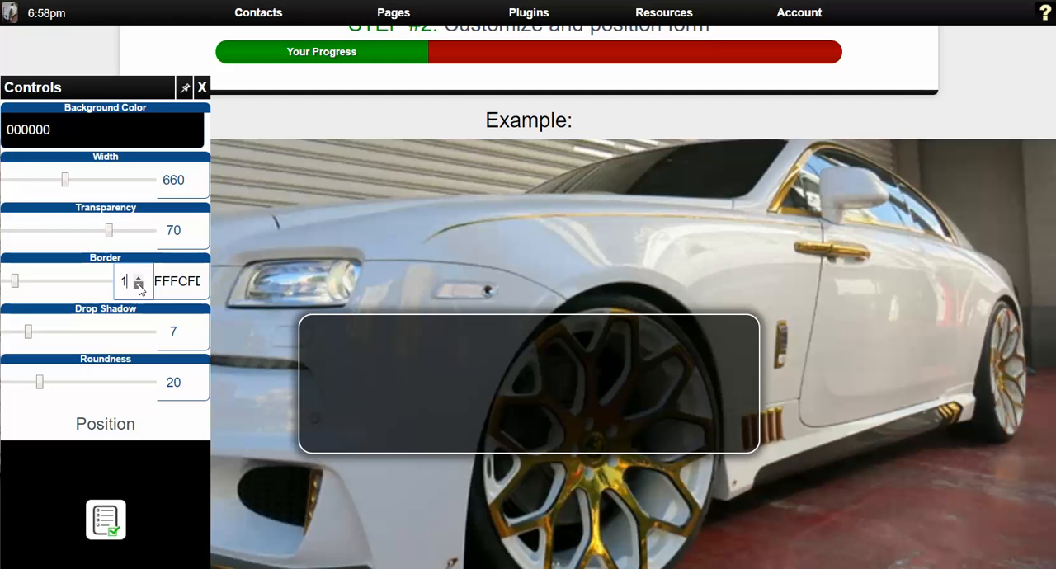
{"action": "left_click", "coordinate": [139, 287]}
{"action": "left_click", "coordinate": [139, 286]}
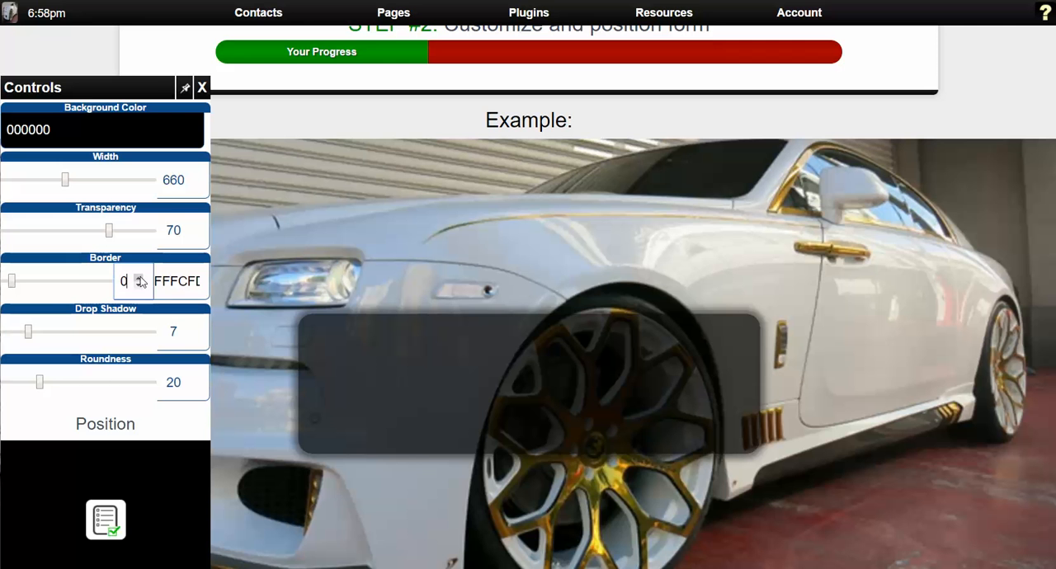
{"action": "left_click", "coordinate": [139, 278]}
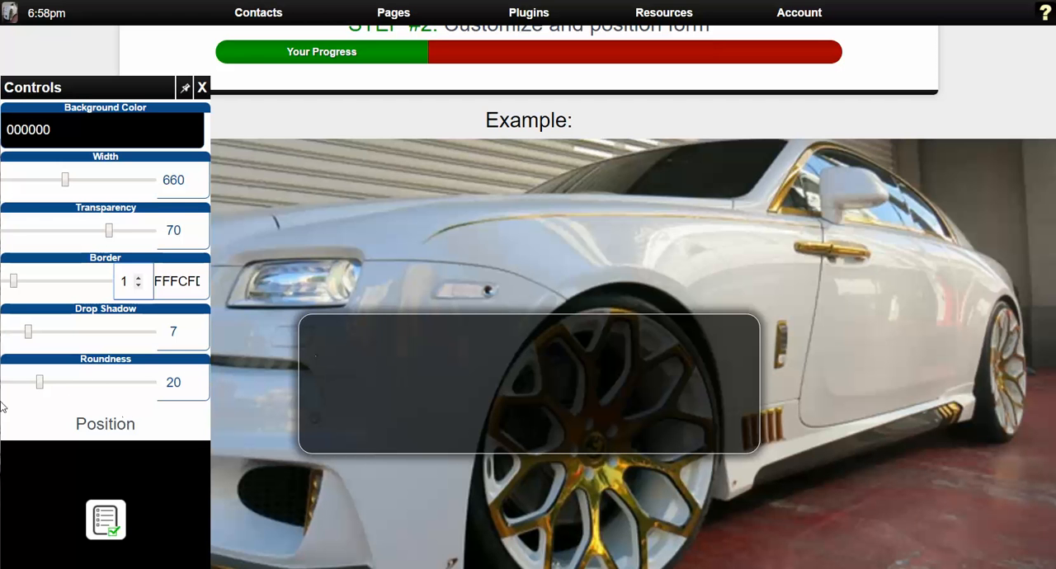
Increase the form box's corner roundness to 39.
{"action": "left_click_drag", "start_coordinate": [39, 382], "coordinate": [69, 398]}
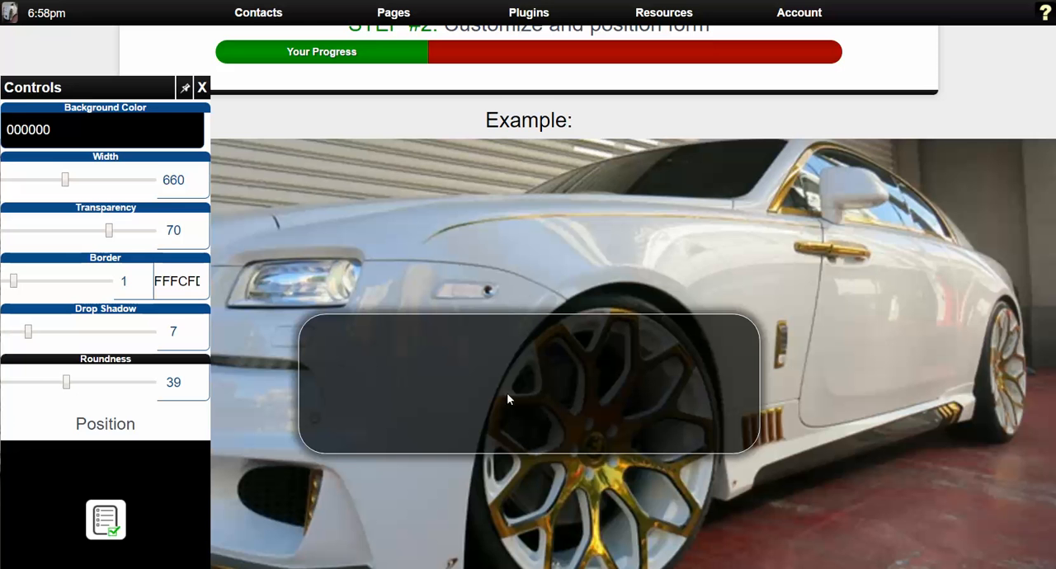
{"action": "scroll", "coordinate": [478, 395], "scroll_direction": "down", "scroll_amount": 3}
Try the form box higher, lower, and to either side of the page, and return it to the centre.
{"action": "mouse_move", "coordinate": [132, 396]}
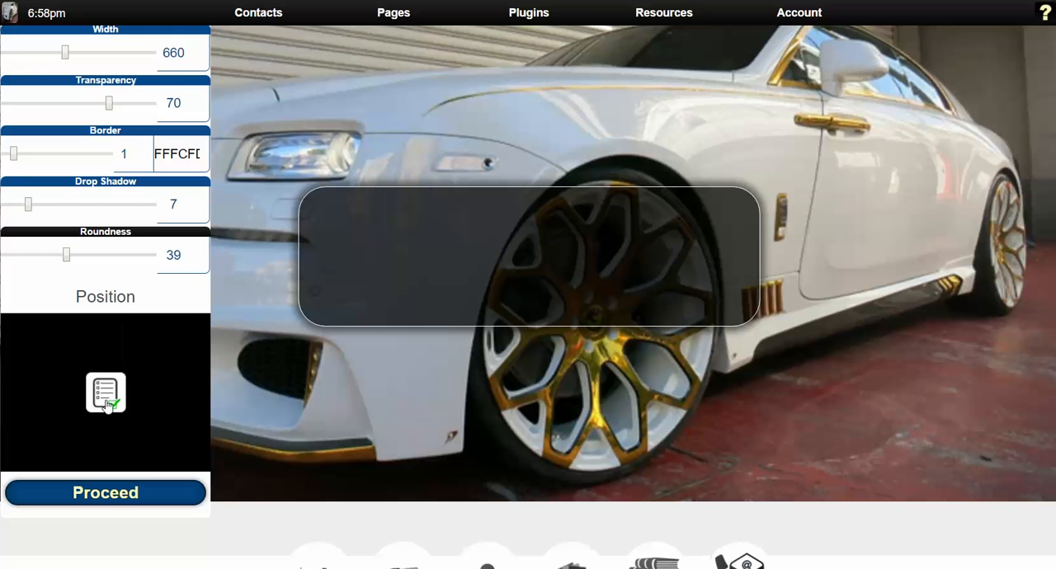
{"action": "left_click", "coordinate": [109, 356]}
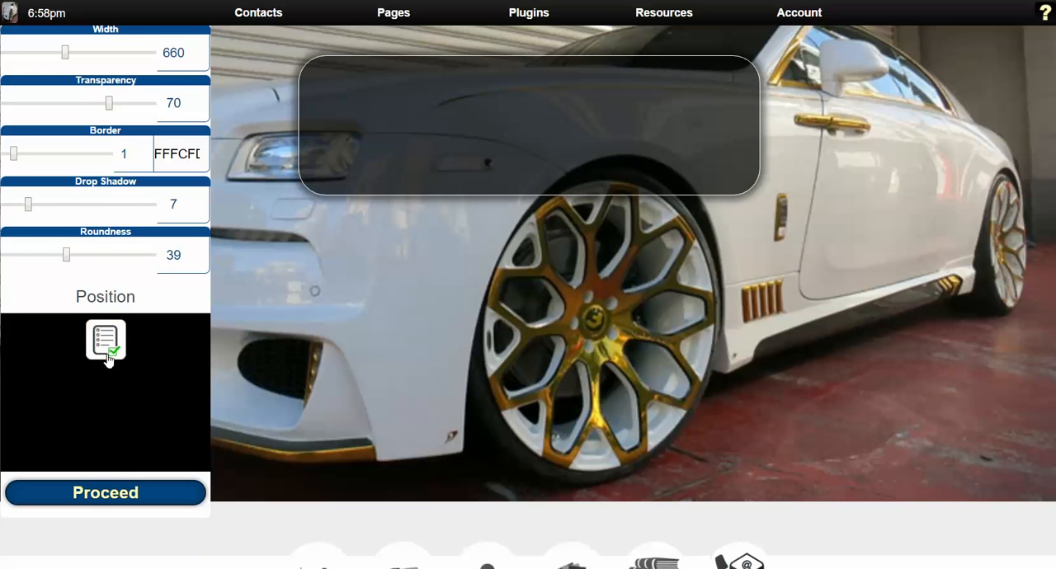
{"action": "left_click", "coordinate": [110, 444]}
{"action": "left_click", "coordinate": [173, 394]}
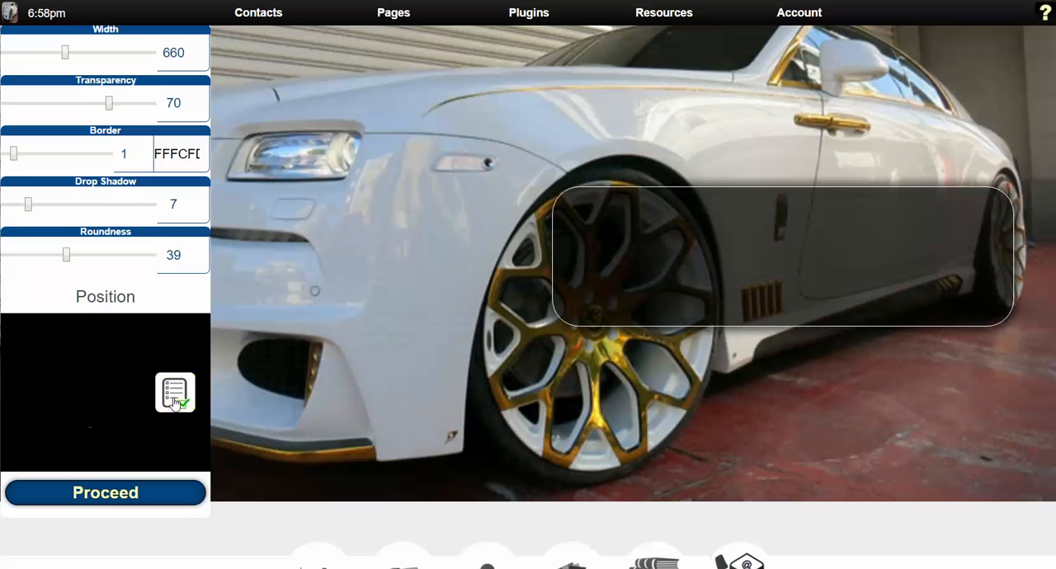
{"action": "left_click", "coordinate": [38, 398]}
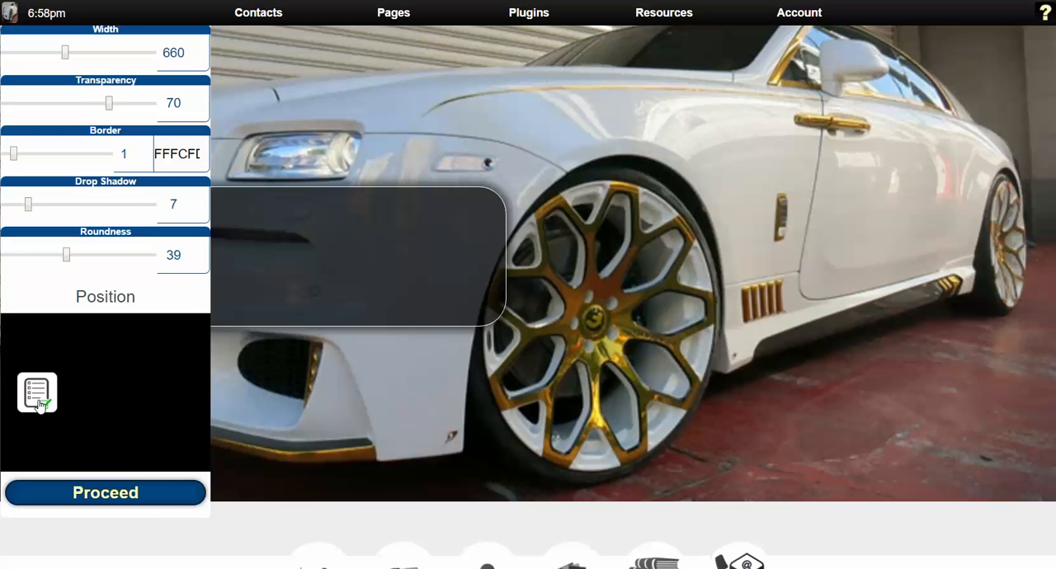
{"action": "left_click", "coordinate": [109, 399]}
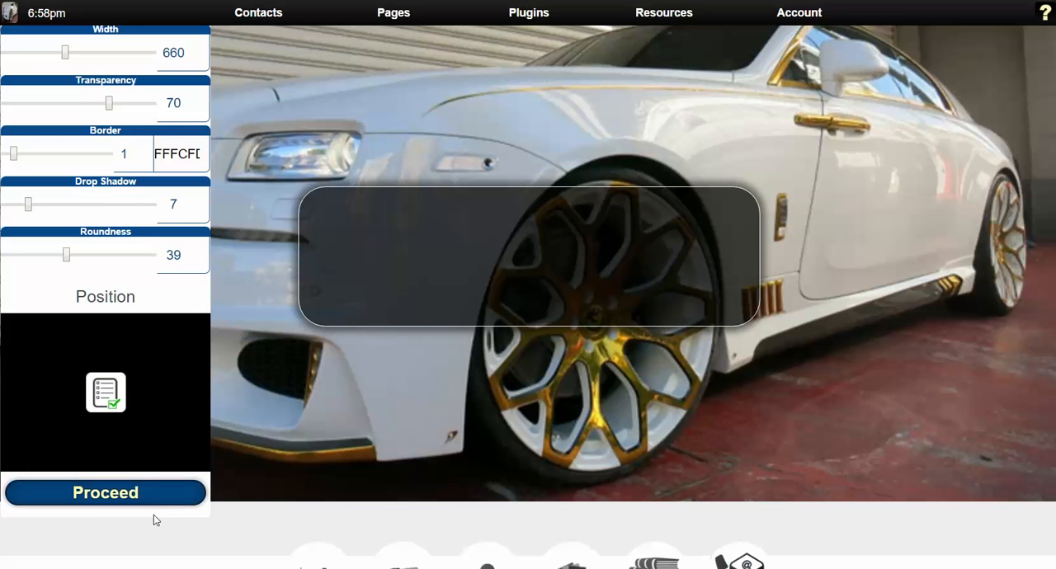
Proceed to the form data step and add the Phone field to the form.
{"action": "left_click", "coordinate": [104, 495]}
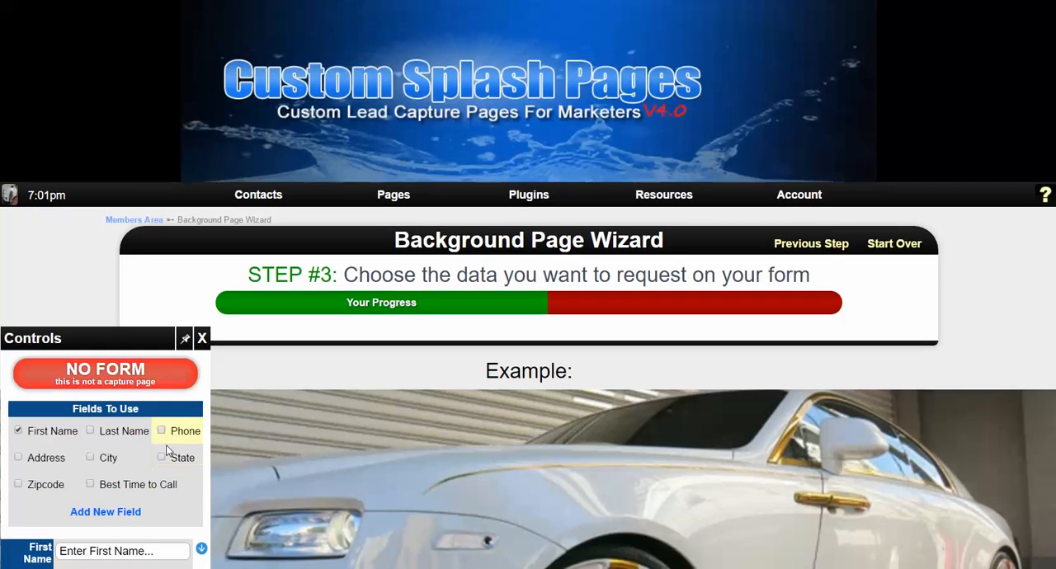
{"action": "scroll", "coordinate": [166, 451], "scroll_direction": "down", "scroll_amount": 3}
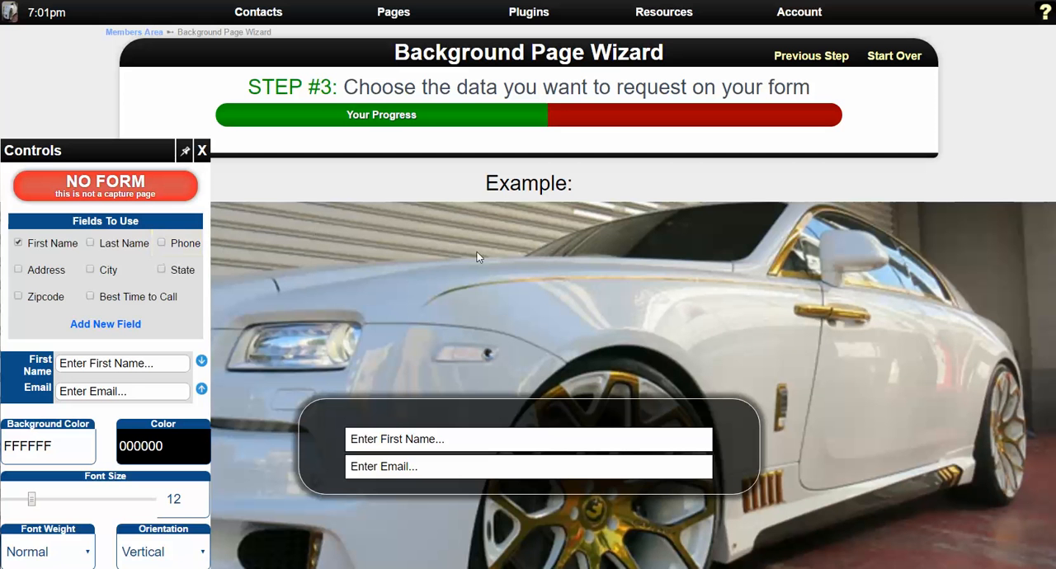
{"action": "left_click", "coordinate": [161, 244]}
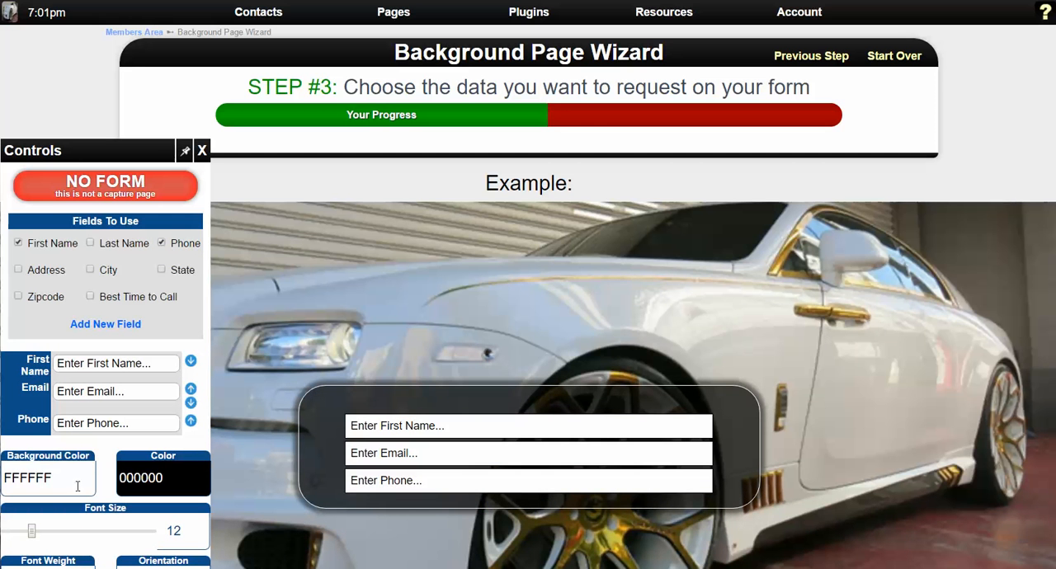
Set the font size of the form fields to 13.
{"action": "scroll", "coordinate": [74, 383], "scroll_direction": "down", "scroll_amount": 1}
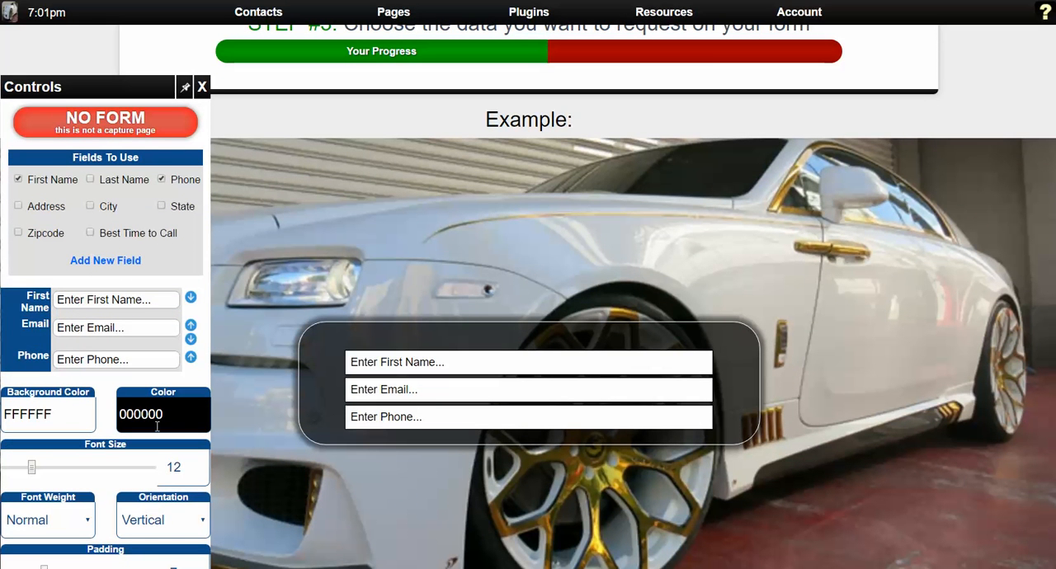
{"action": "scroll", "coordinate": [157, 426], "scroll_direction": "down", "scroll_amount": 1}
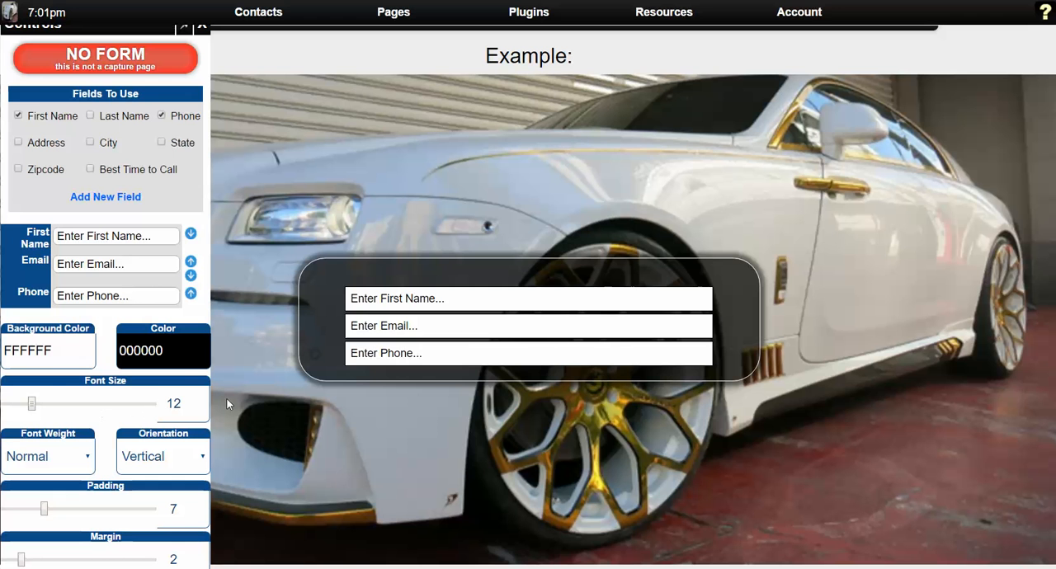
{"action": "left_click", "coordinate": [193, 401]}
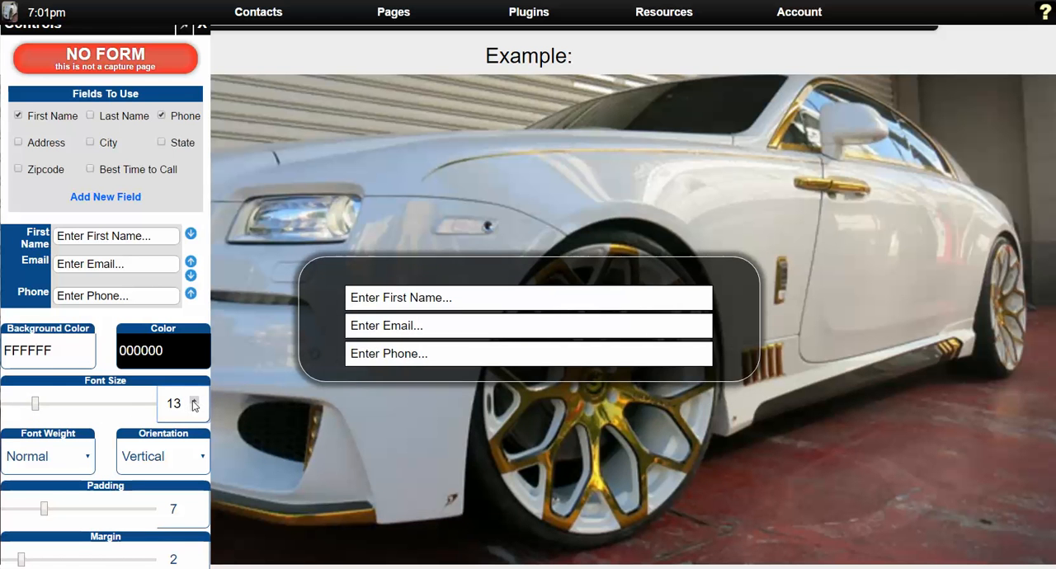
{"action": "left_click", "coordinate": [193, 400]}
{"action": "left_click", "coordinate": [193, 401]}
{"action": "left_click", "coordinate": [193, 401]}
{"action": "left_click", "coordinate": [196, 409]}
{"action": "left_click", "coordinate": [195, 408]}
{"action": "left_click", "coordinate": [195, 408]}
Check the remaining field styling options, from font weight to border, and proceed to the form button selection.
{"action": "scroll", "coordinate": [140, 429], "scroll_direction": "down", "scroll_amount": 1}
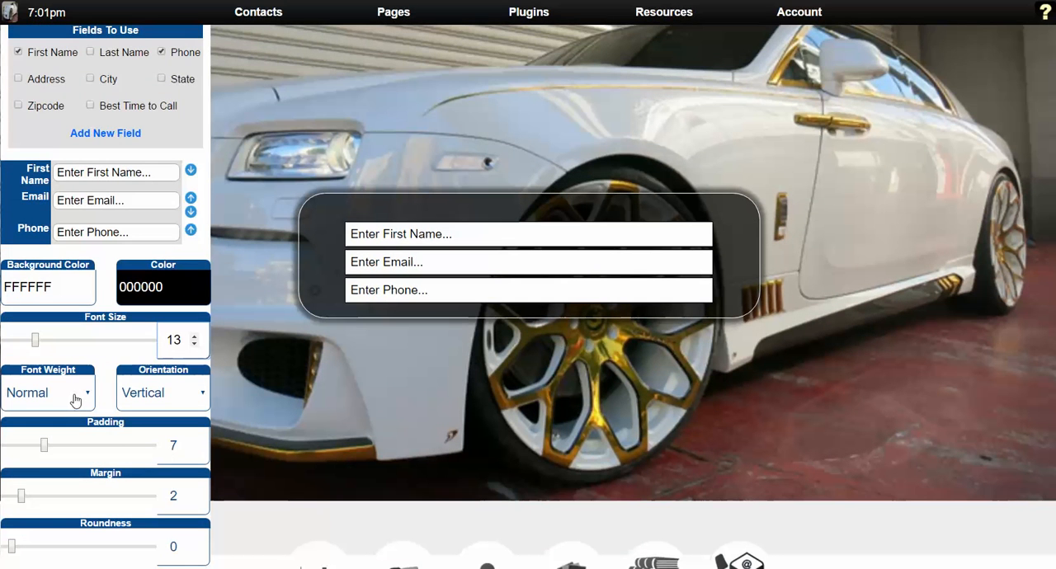
{"action": "scroll", "coordinate": [115, 400], "scroll_direction": "down", "scroll_amount": 1}
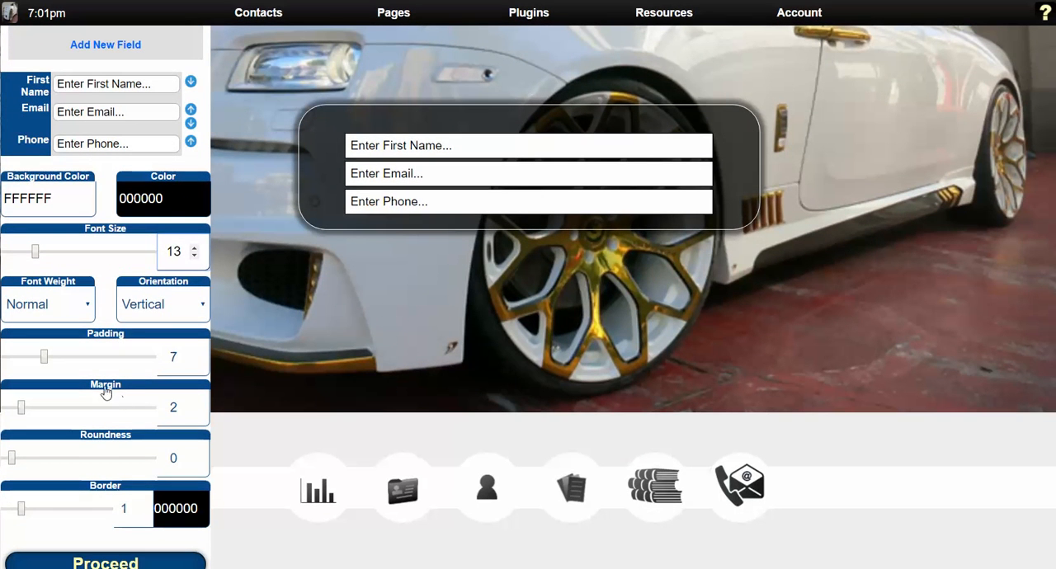
{"action": "scroll", "coordinate": [126, 408], "scroll_direction": "up", "scroll_amount": 2}
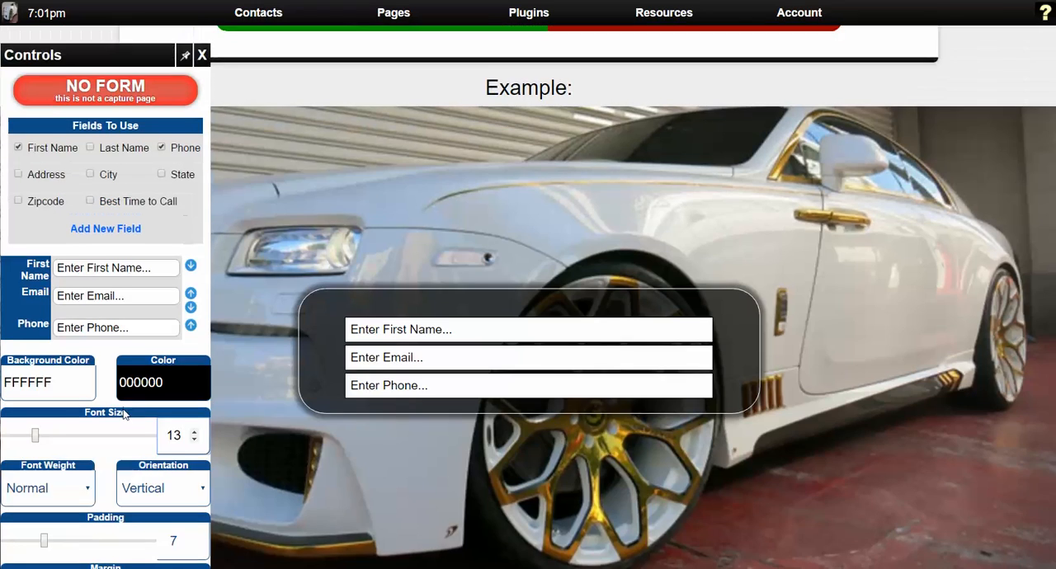
{"action": "scroll", "coordinate": [118, 403], "scroll_direction": "down", "scroll_amount": 2}
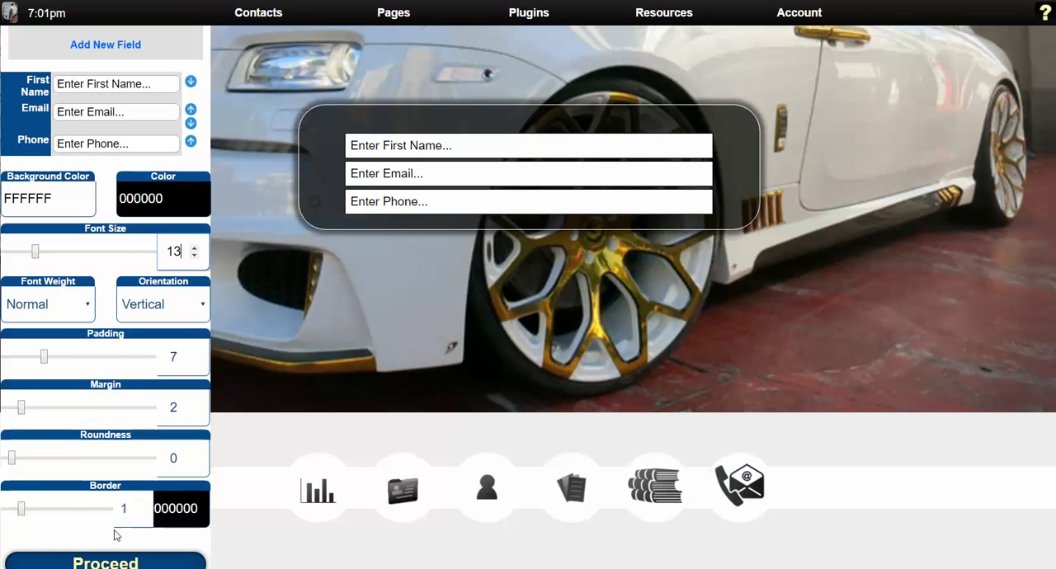
{"action": "scroll", "coordinate": [136, 412], "scroll_direction": "up", "scroll_amount": 4}
{"action": "scroll", "coordinate": [132, 405], "scroll_direction": "down", "scroll_amount": 4}
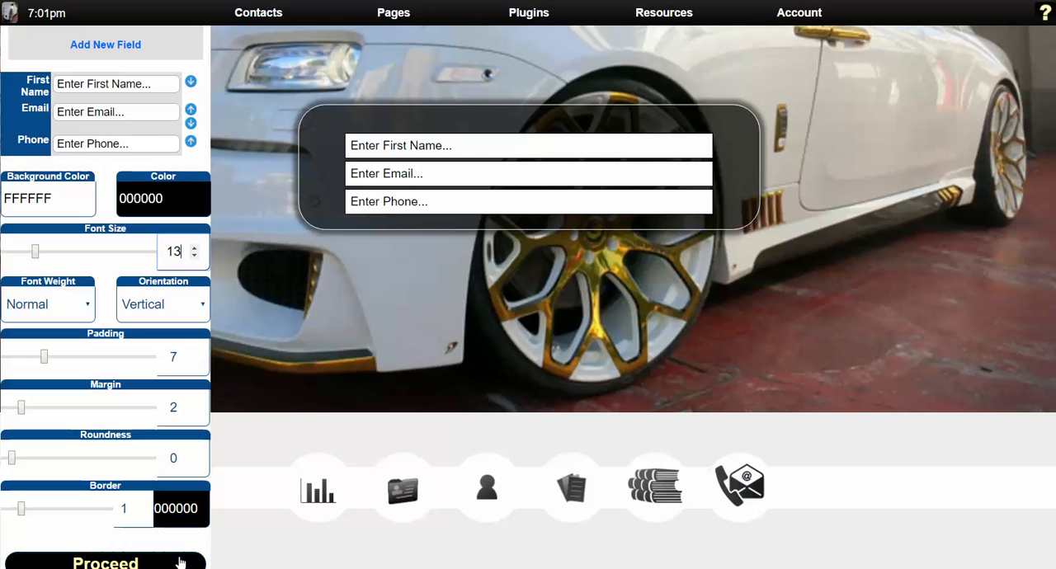
{"action": "left_click", "coordinate": [357, 530]}
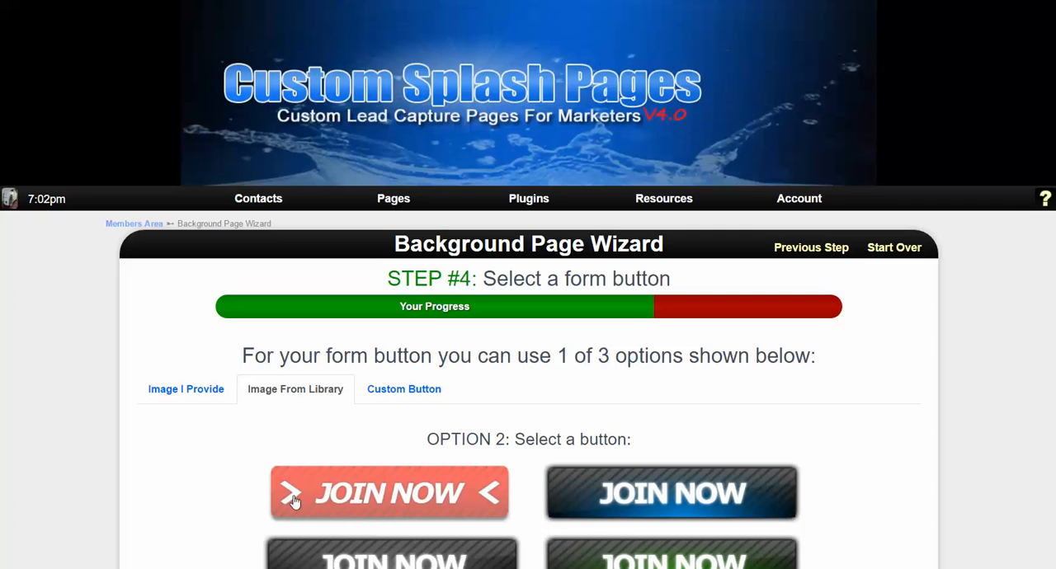
Choose the yellow "I'M READY TO CHANGE MY LIFE!" image from the library as the form button.
{"action": "scroll", "coordinate": [293, 444], "scroll_direction": "down", "scroll_amount": 3}
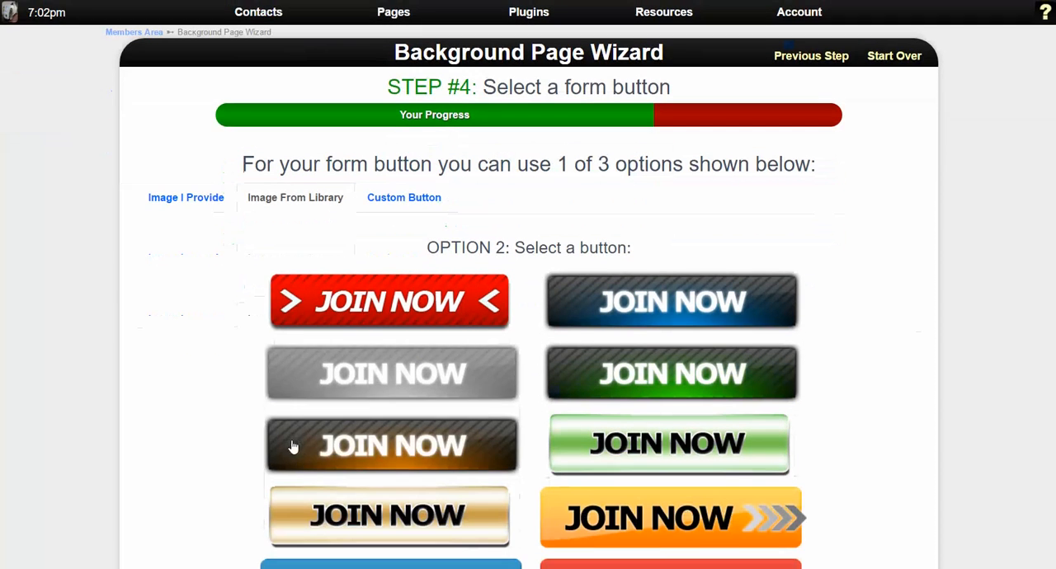
{"action": "scroll", "coordinate": [259, 438], "scroll_direction": "up", "scroll_amount": 2}
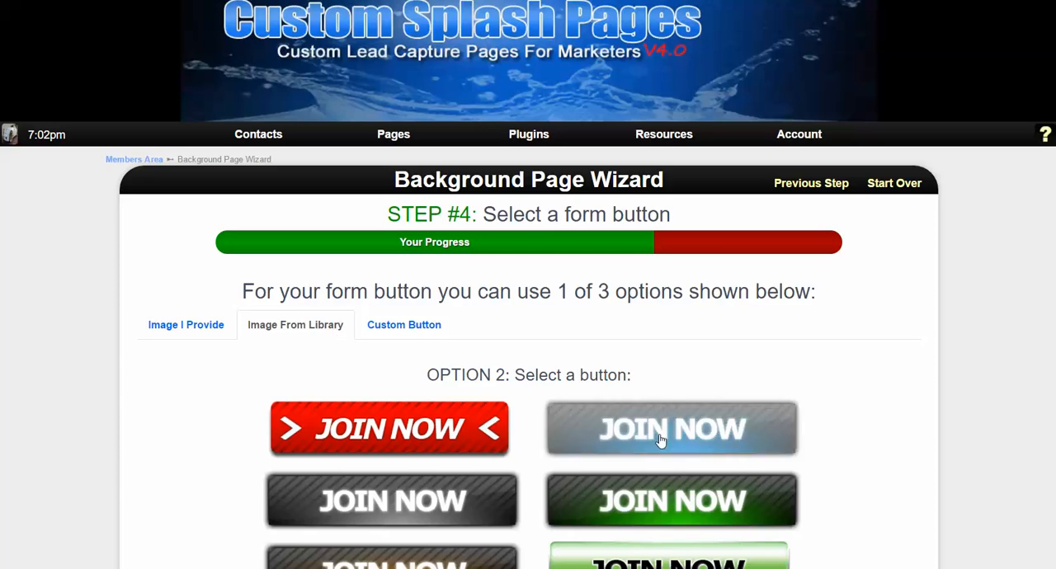
{"action": "scroll", "coordinate": [669, 436], "scroll_direction": "down", "scroll_amount": 5}
{"action": "scroll", "coordinate": [592, 462], "scroll_direction": "down", "scroll_amount": 8}
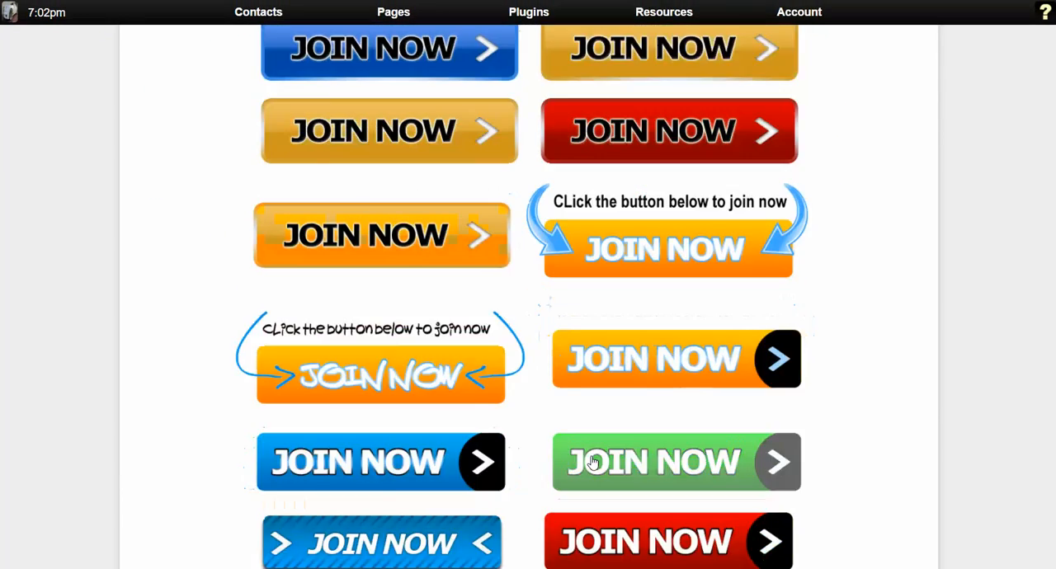
{"action": "scroll", "coordinate": [577, 464], "scroll_direction": "up", "scroll_amount": 13}
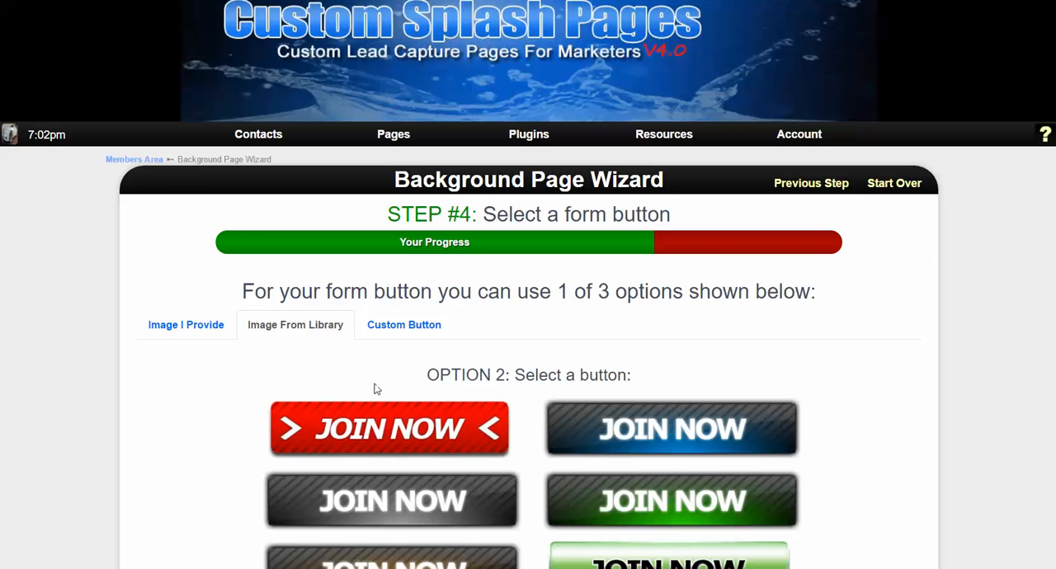
{"action": "scroll", "coordinate": [350, 384], "scroll_direction": "down", "scroll_amount": 8}
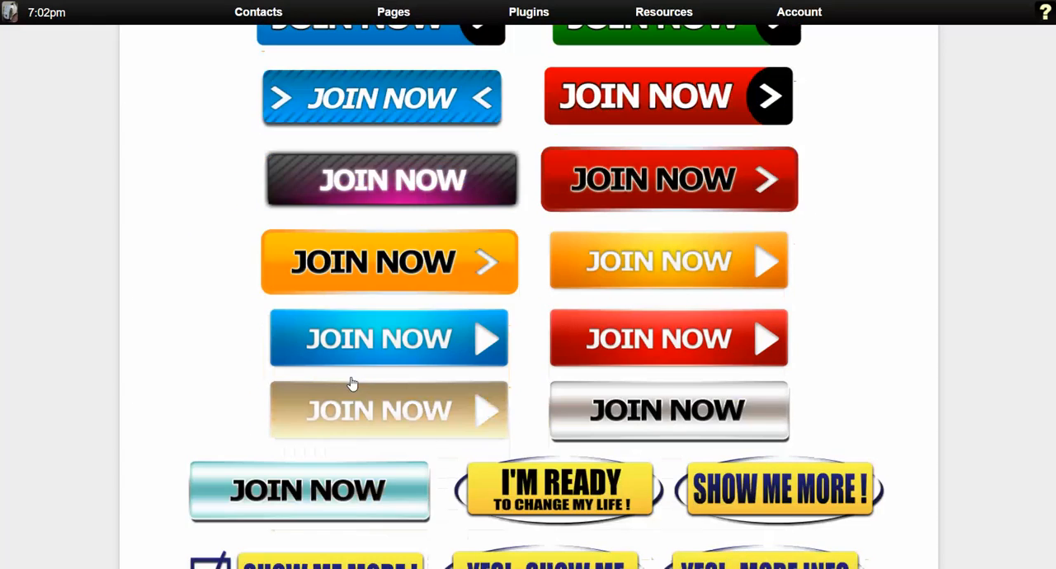
{"action": "scroll", "coordinate": [351, 384], "scroll_direction": "down", "scroll_amount": 4}
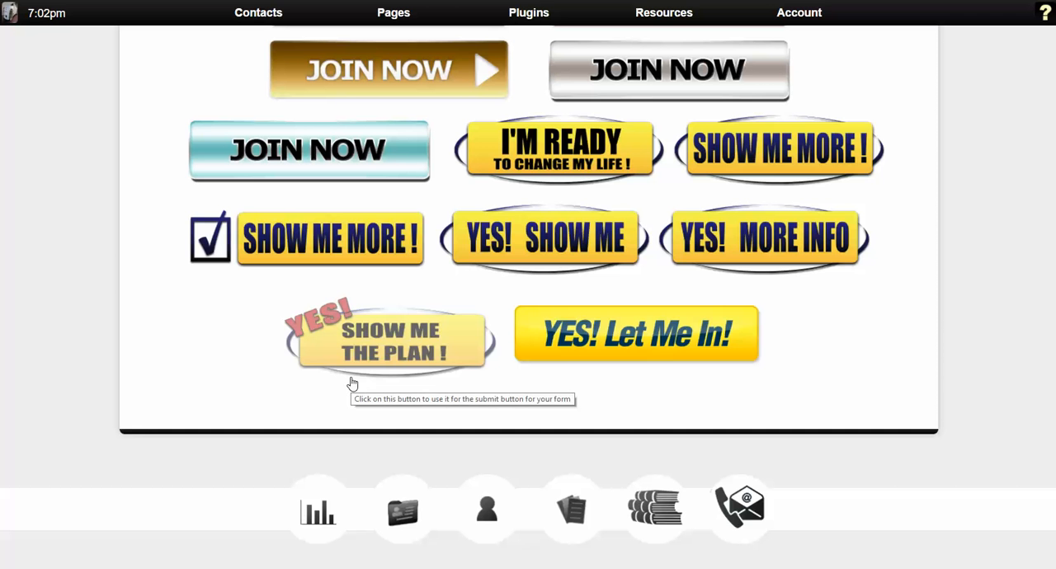
{"action": "left_click", "coordinate": [564, 171]}
Try adding a WYSIWYG editor section above the form inside the box and remove it again.
{"action": "scroll", "coordinate": [416, 275], "scroll_direction": "down", "scroll_amount": 3}
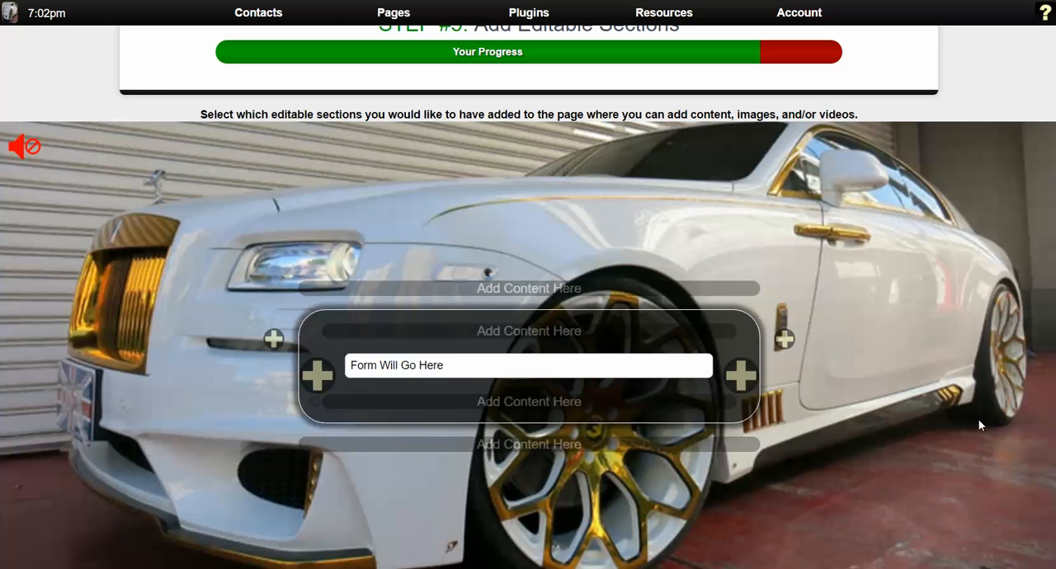
{"action": "mouse_move", "coordinate": [598, 287]}
{"action": "mouse_move", "coordinate": [701, 334]}
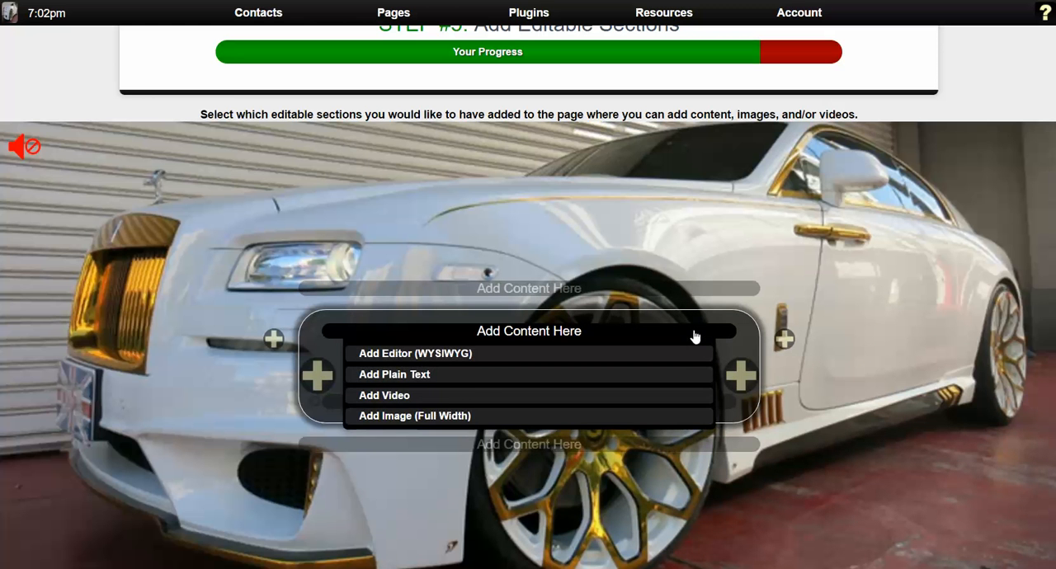
{"action": "mouse_move", "coordinate": [655, 401]}
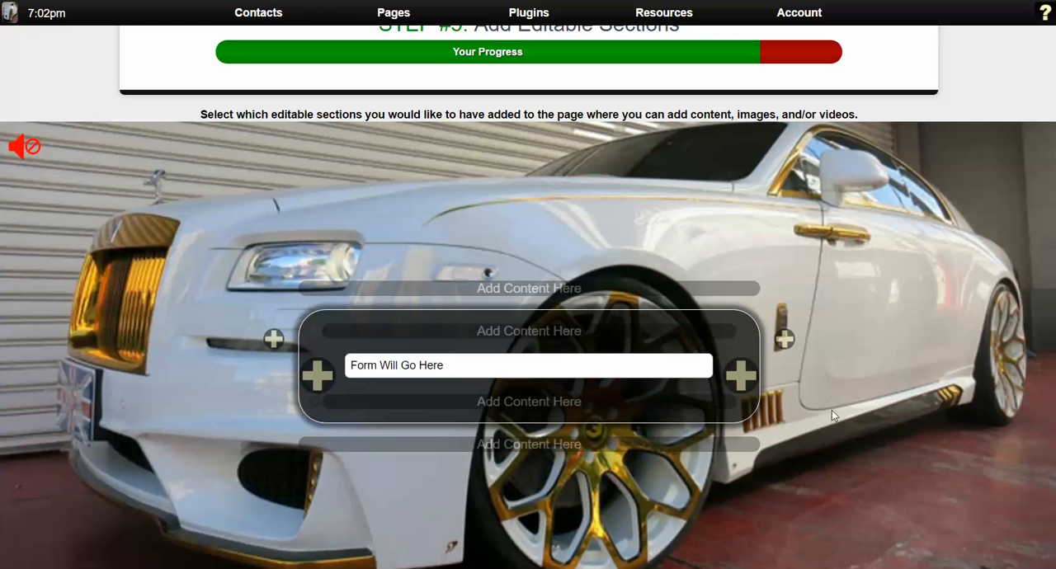
{"action": "mouse_move", "coordinate": [702, 443]}
{"action": "mouse_move", "coordinate": [565, 337]}
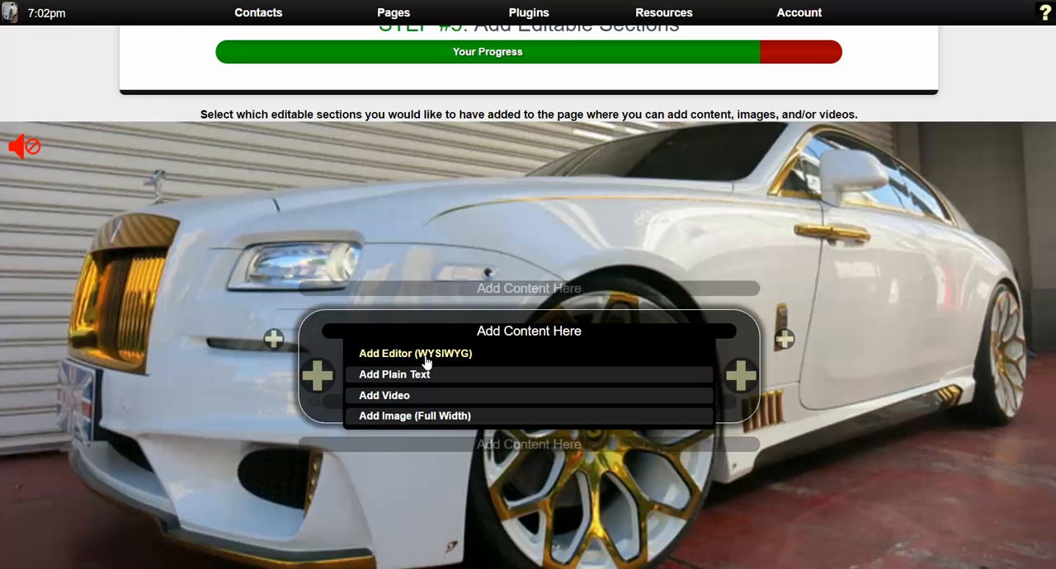
{"action": "left_click", "coordinate": [468, 360]}
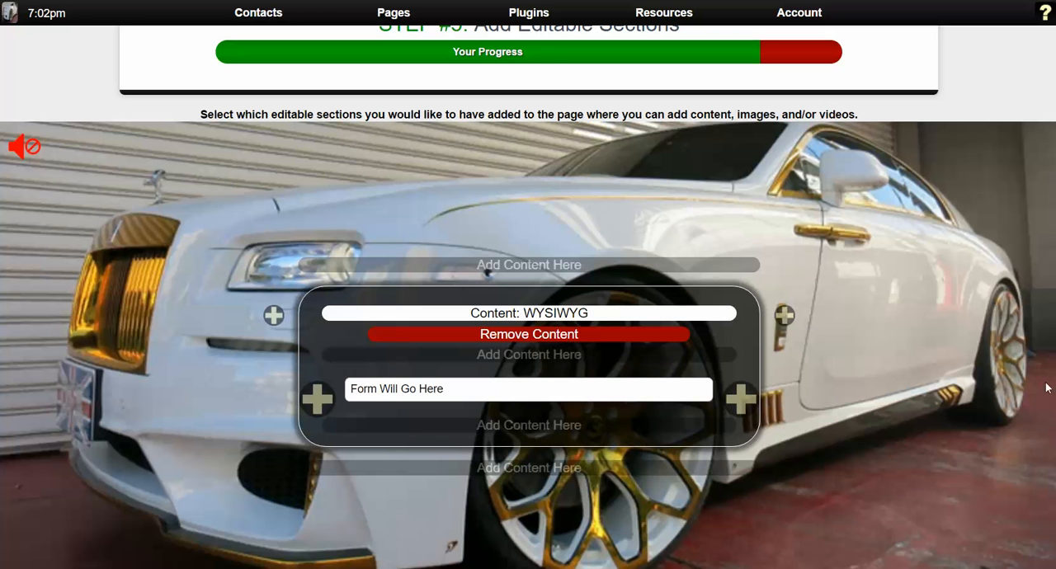
{"action": "left_click", "coordinate": [609, 336]}
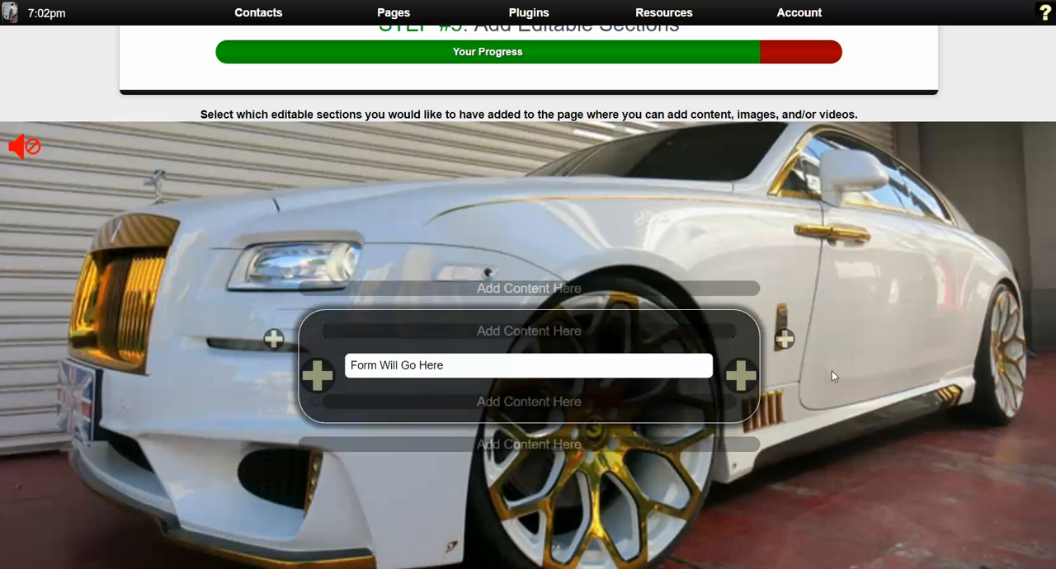
Add WYSIWYG editor sections above and below the form inside the box and proceed to the page editor.
{"action": "mouse_move", "coordinate": [507, 337]}
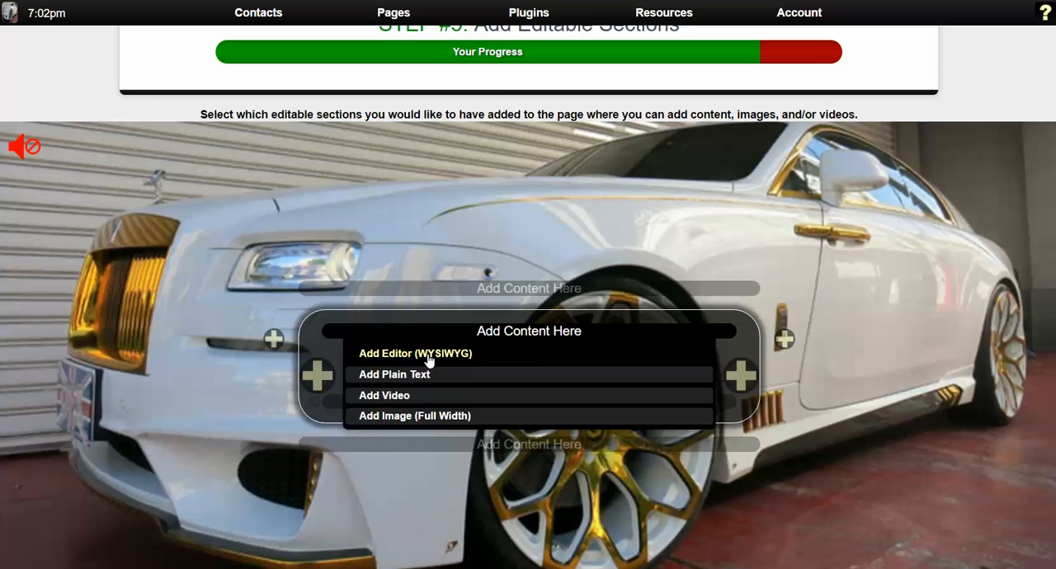
{"action": "left_click", "coordinate": [429, 360]}
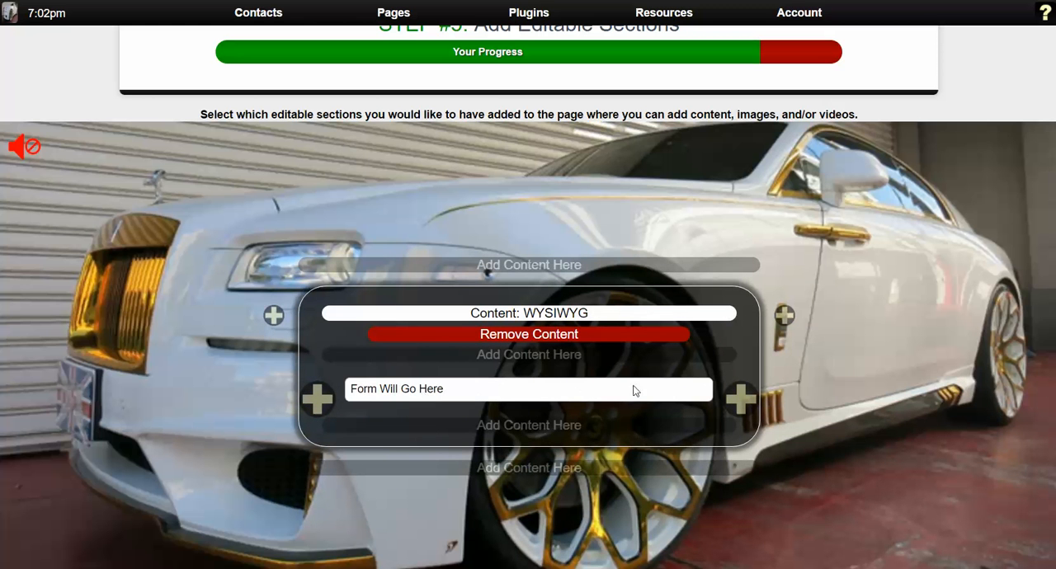
{"action": "mouse_move", "coordinate": [544, 431]}
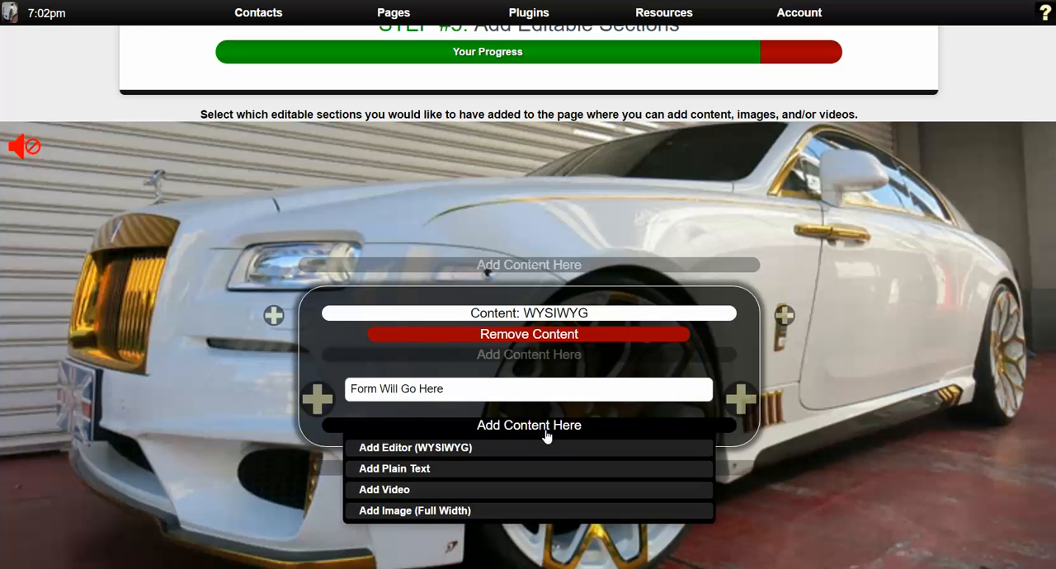
{"action": "left_click", "coordinate": [448, 450]}
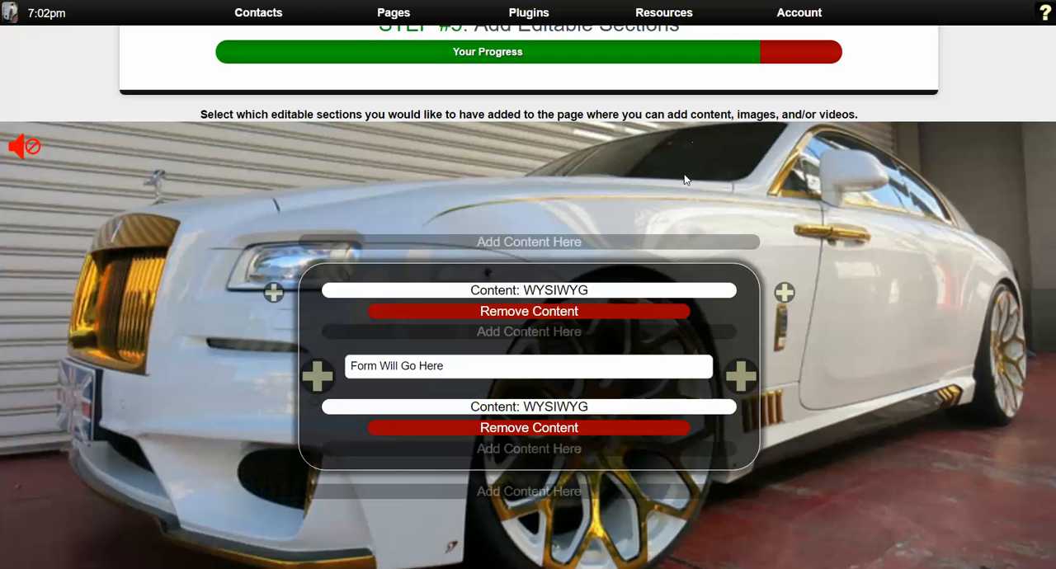
{"action": "scroll", "coordinate": [877, 401], "scroll_direction": "down", "scroll_amount": 3}
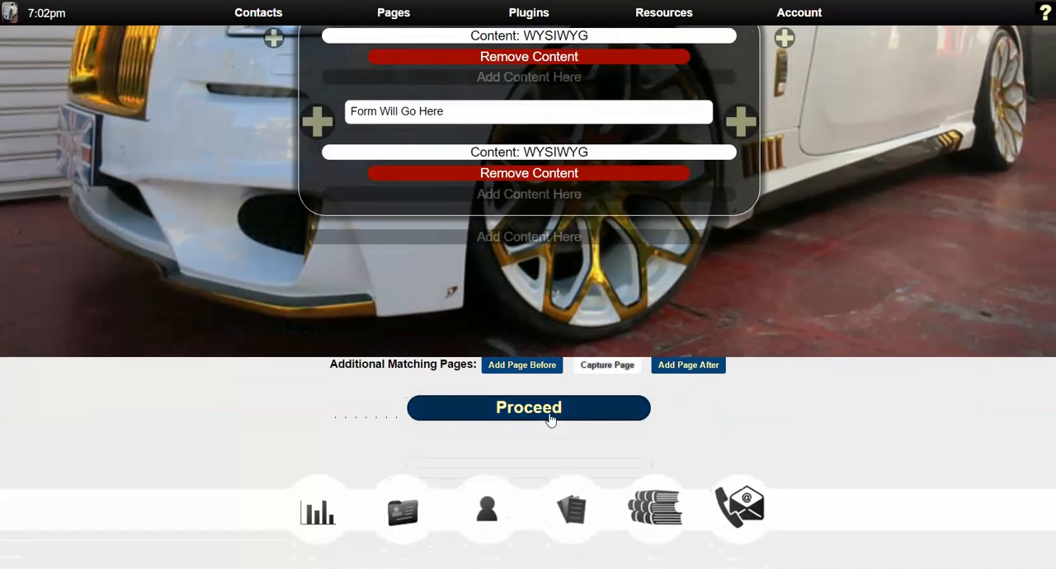
{"action": "left_click", "coordinate": [550, 419]}
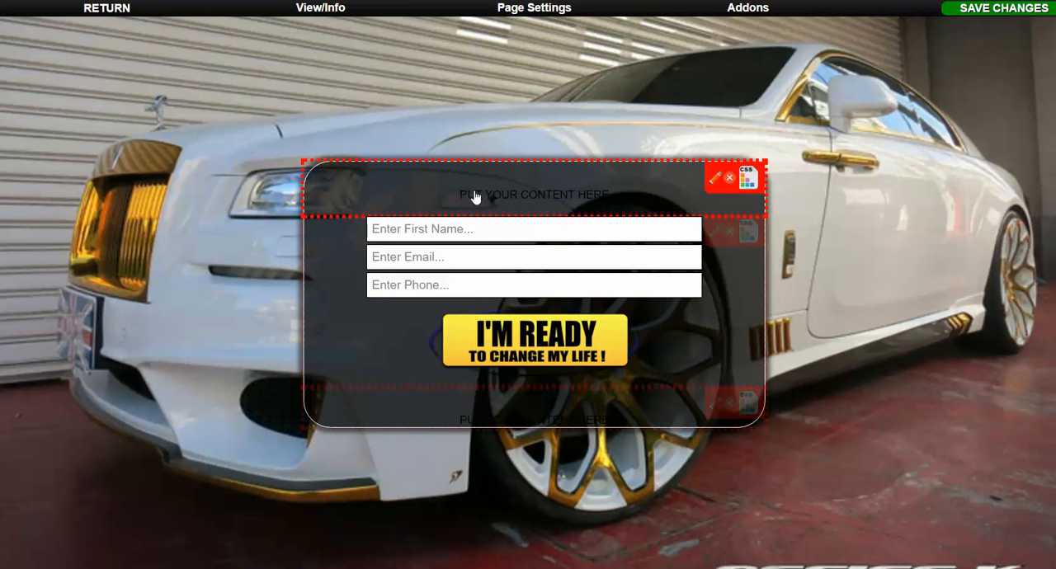
Replace the placeholder in the content section above the form with "Work from home! Start your own home business today!".
{"action": "left_click", "coordinate": [715, 185]}
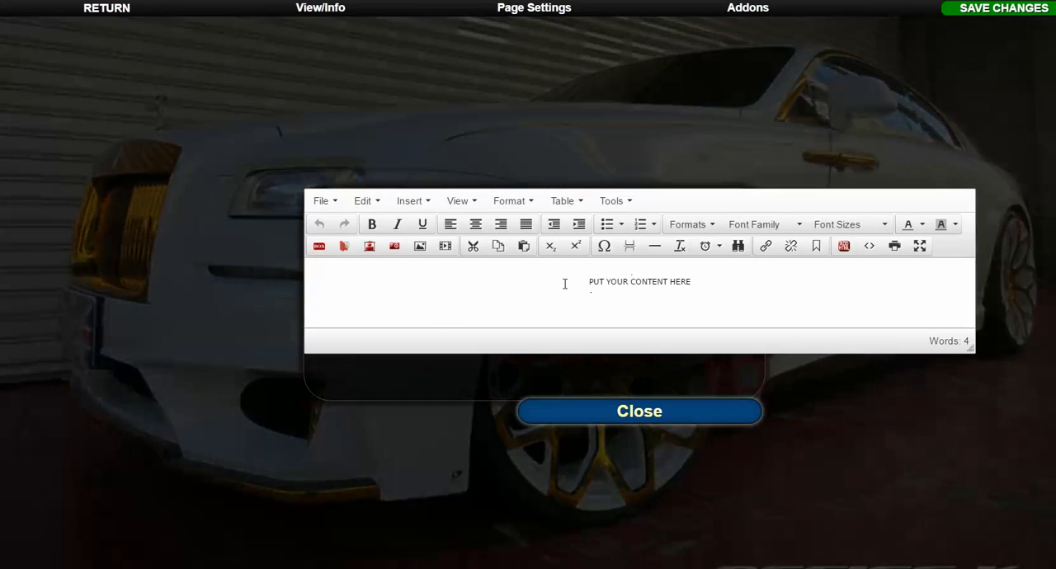
{"action": "left_click_drag", "start_coordinate": [566, 281], "coordinate": [728, 286]}
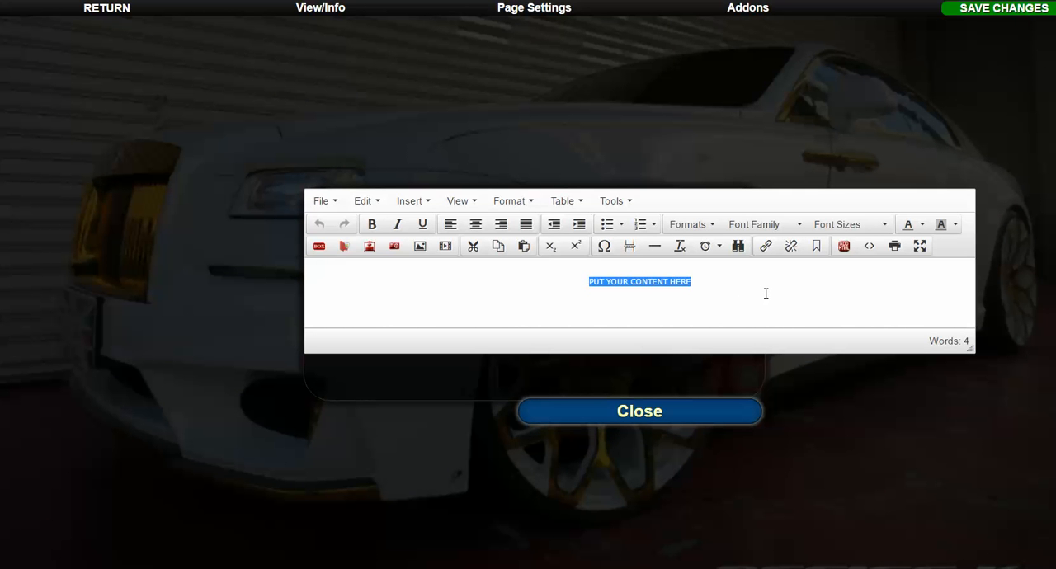
{"action": "type", "text": "Wor"}
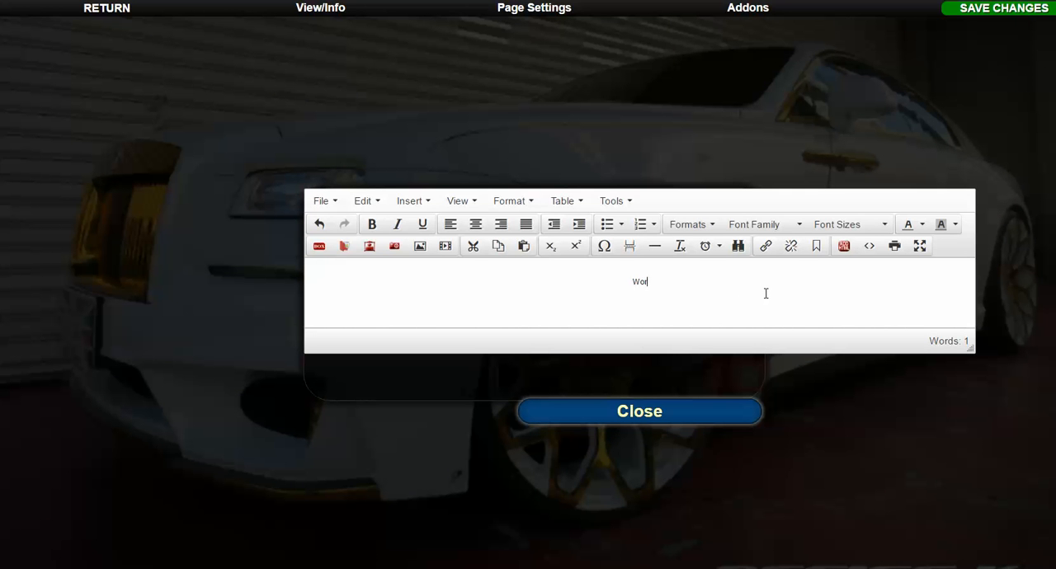
{"action": "type", "text": "k from home! Start your"}
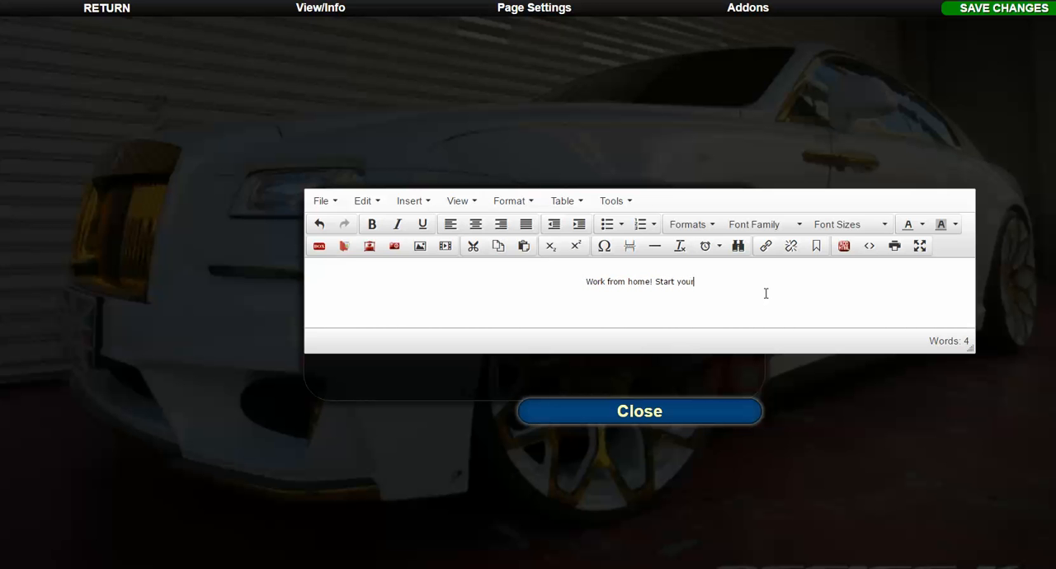
{"action": "type", "text": " own ho"}
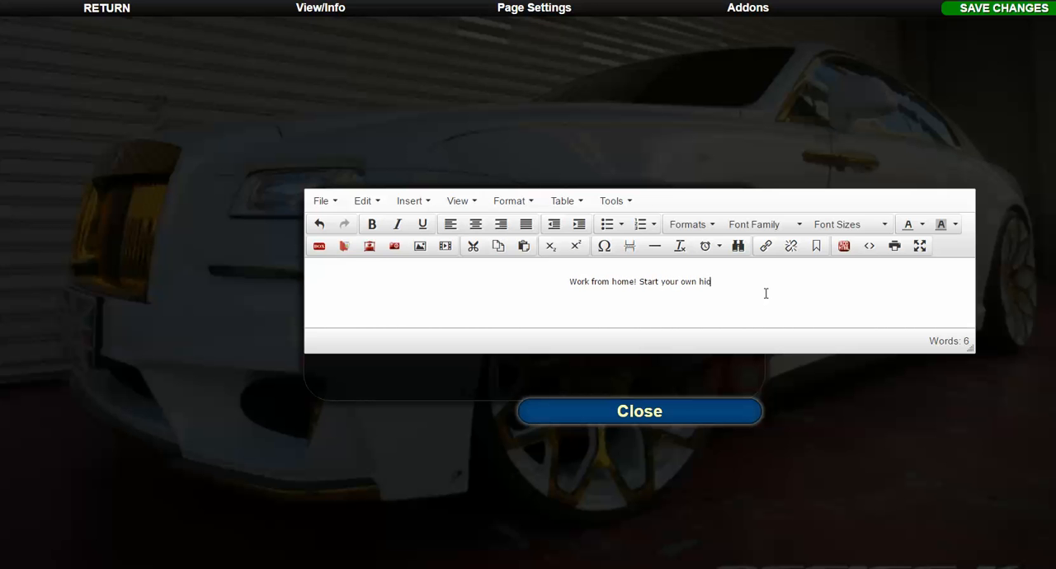
{"action": "type", "text": "me"}
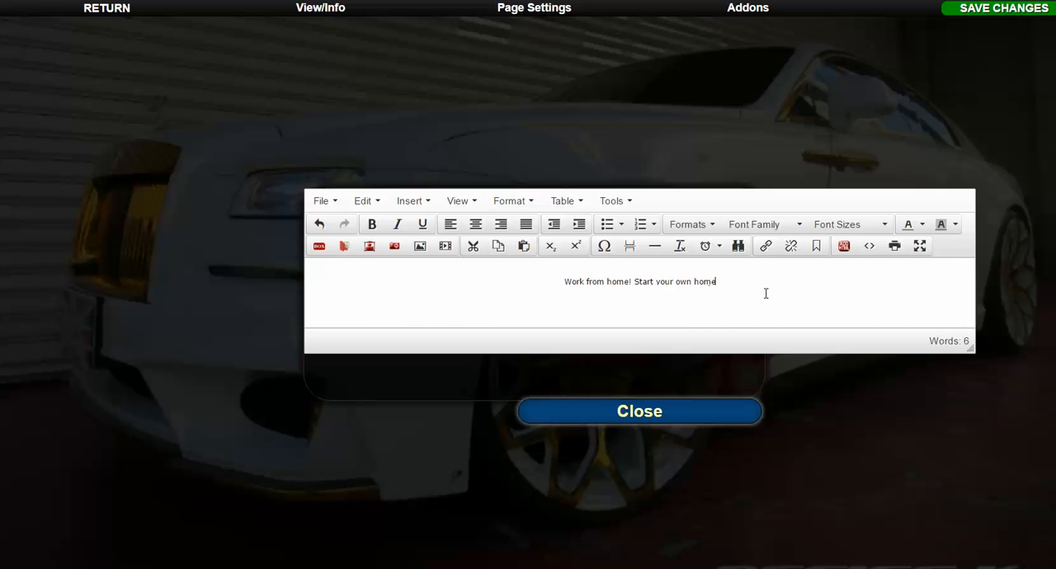
{"action": "type", "text": " business today!"}
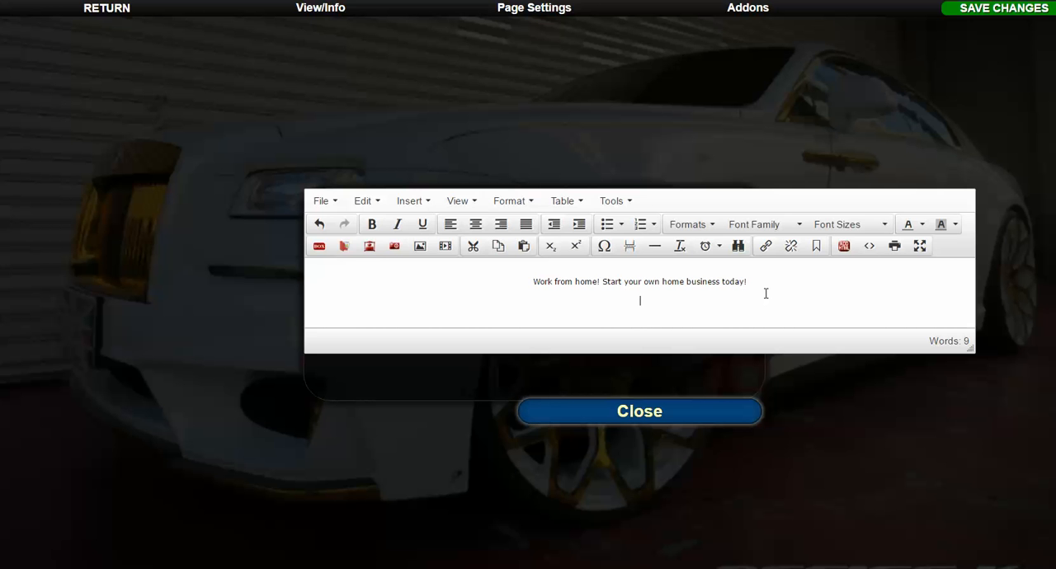
Add a second line below the headline reading "Complete the form below to take a tour!".
{"action": "key", "text": "Return"}
{"action": "type", "text": "COmplete t"}
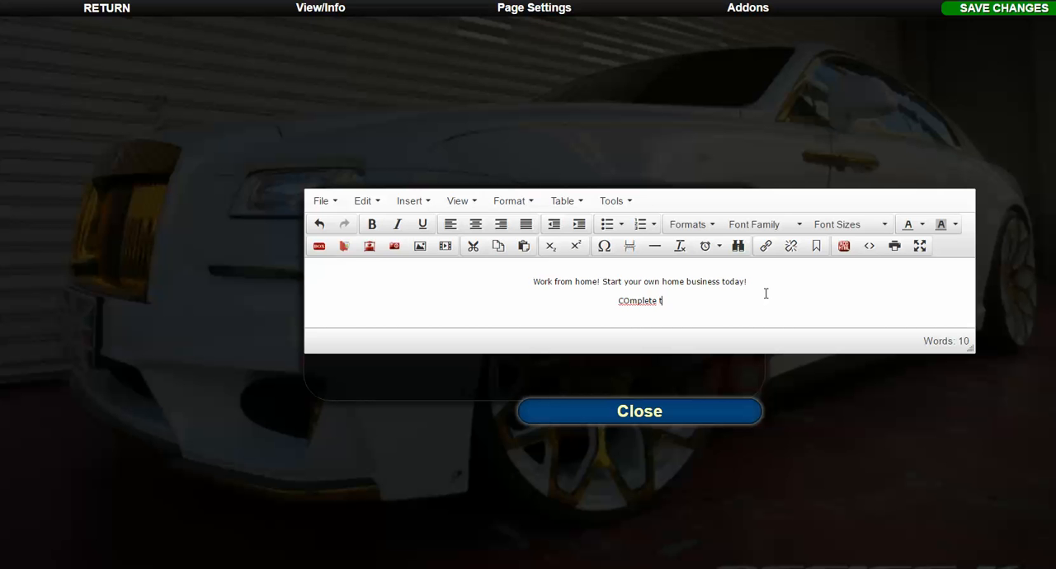
{"action": "type", "text": "he form below "}
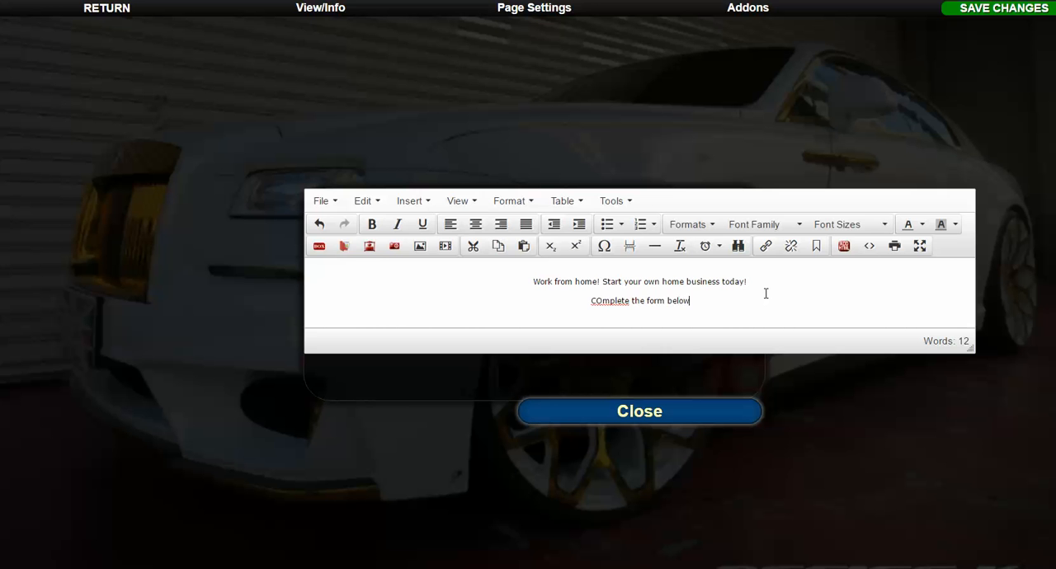
{"action": "type", "text": "to"}
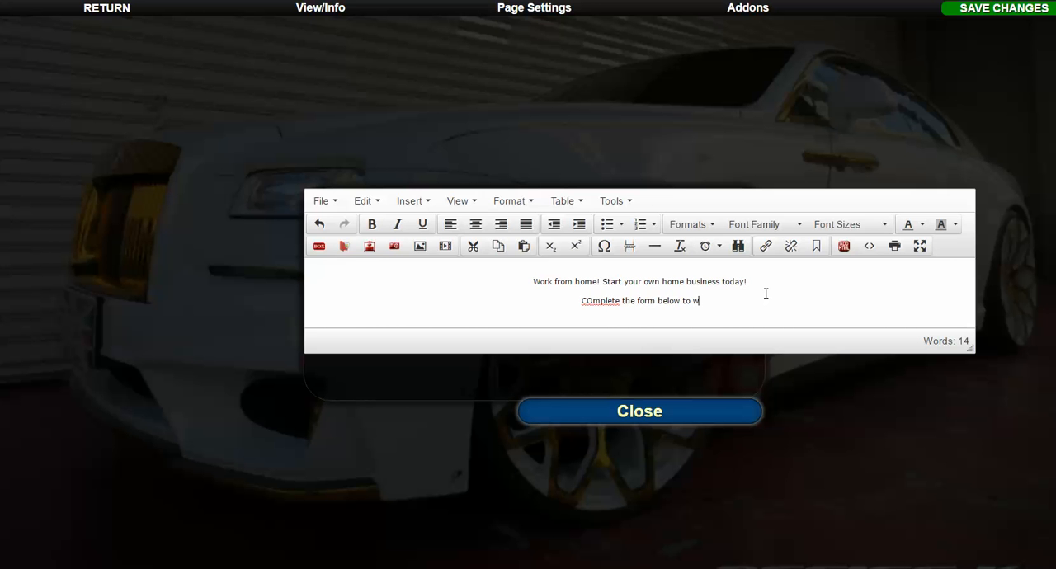
{"action": "type", "text": " take a"}
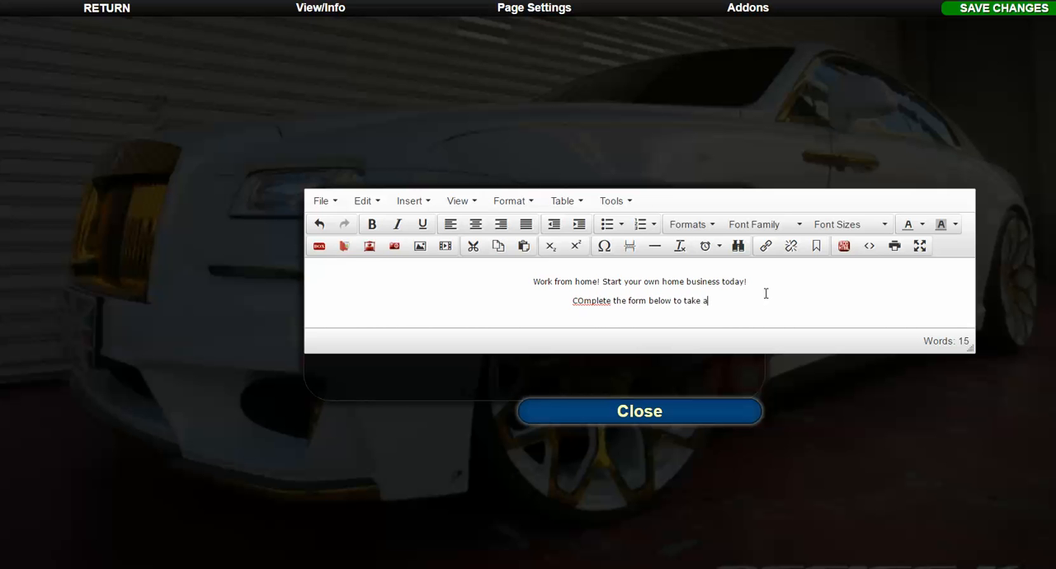
{"action": "type", "text": " tour!"}
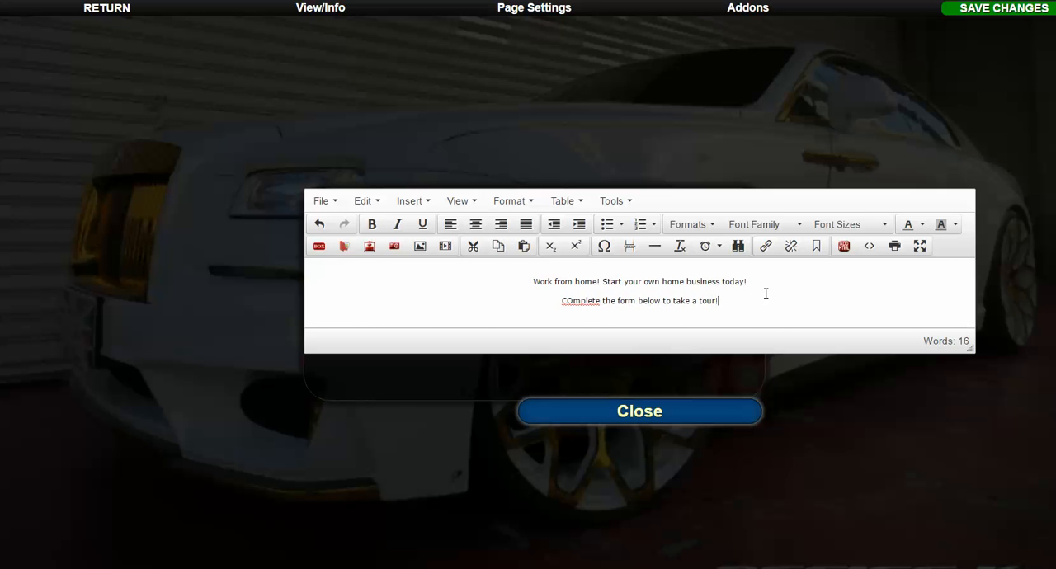
{"action": "right_click", "coordinate": [568, 302]}
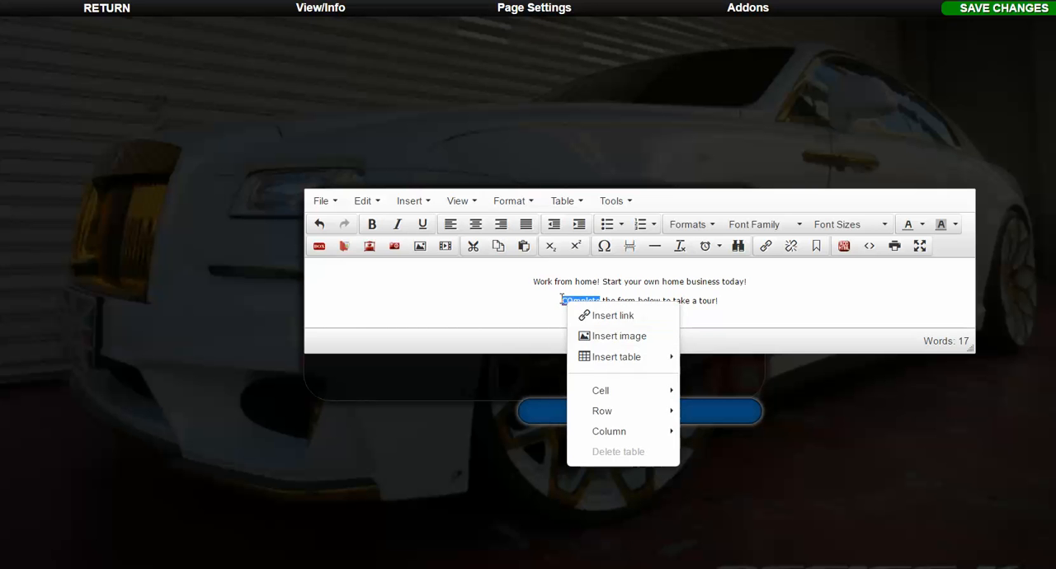
{"action": "left_click", "coordinate": [562, 301]}
{"action": "key", "text": "BackSpace"}
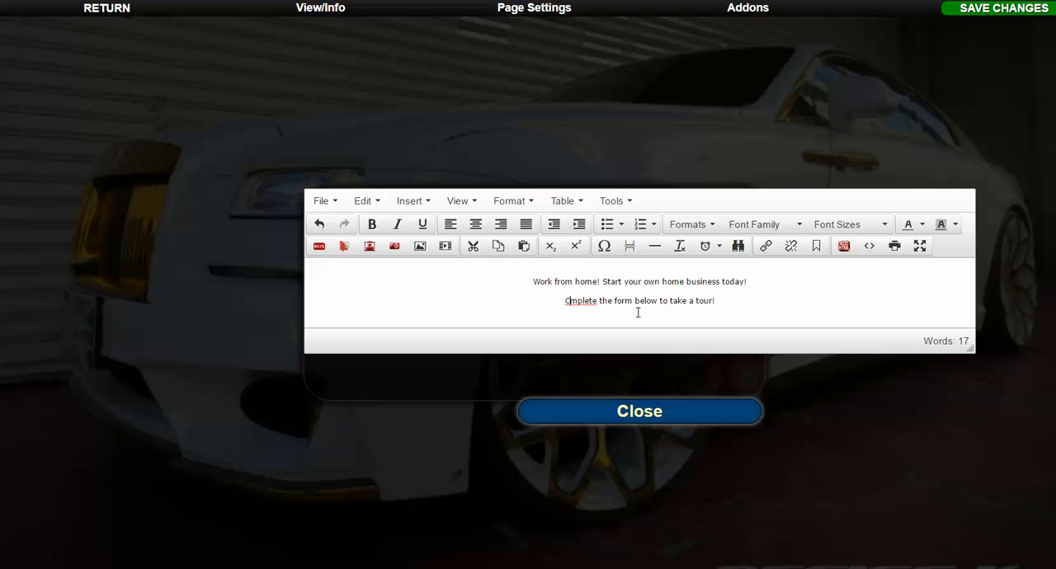
{"action": "type", "text": "o"}
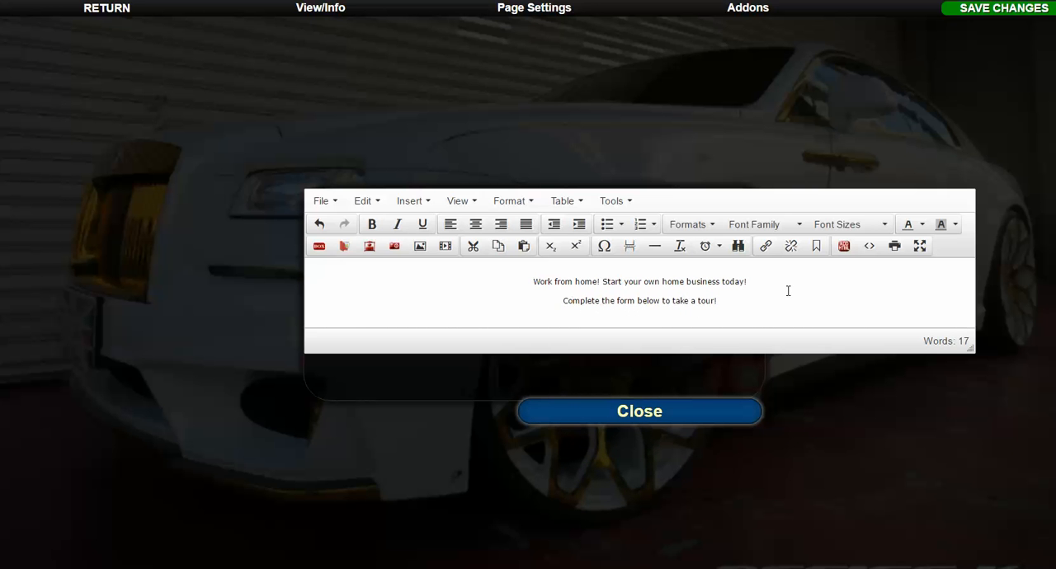
Set the font size of the "Work from home! Start your own home business today!" line to 30pt.
{"action": "left_click_drag", "start_coordinate": [531, 283], "coordinate": [782, 285]}
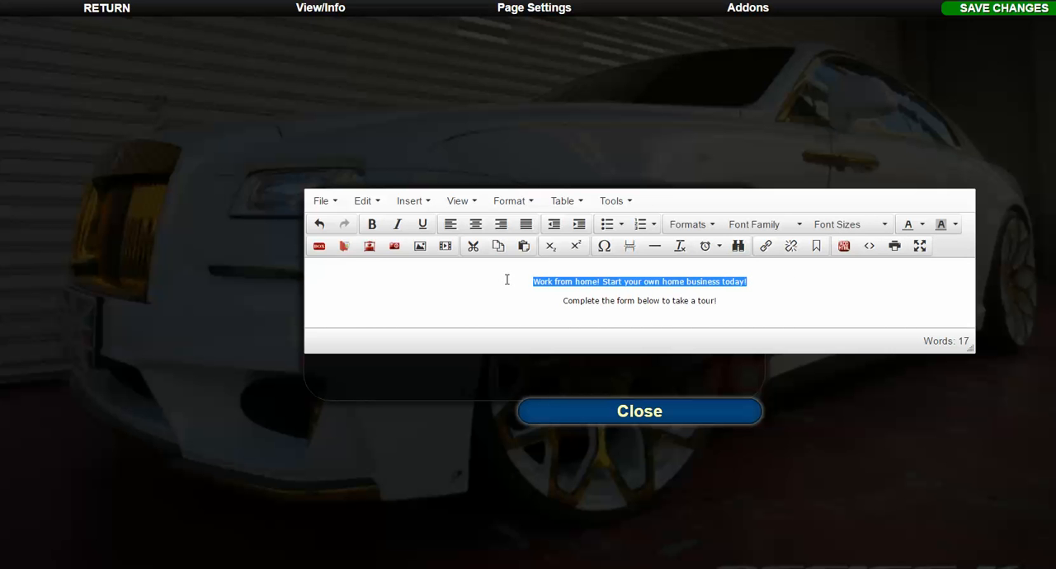
{"action": "left_click", "coordinate": [757, 282]}
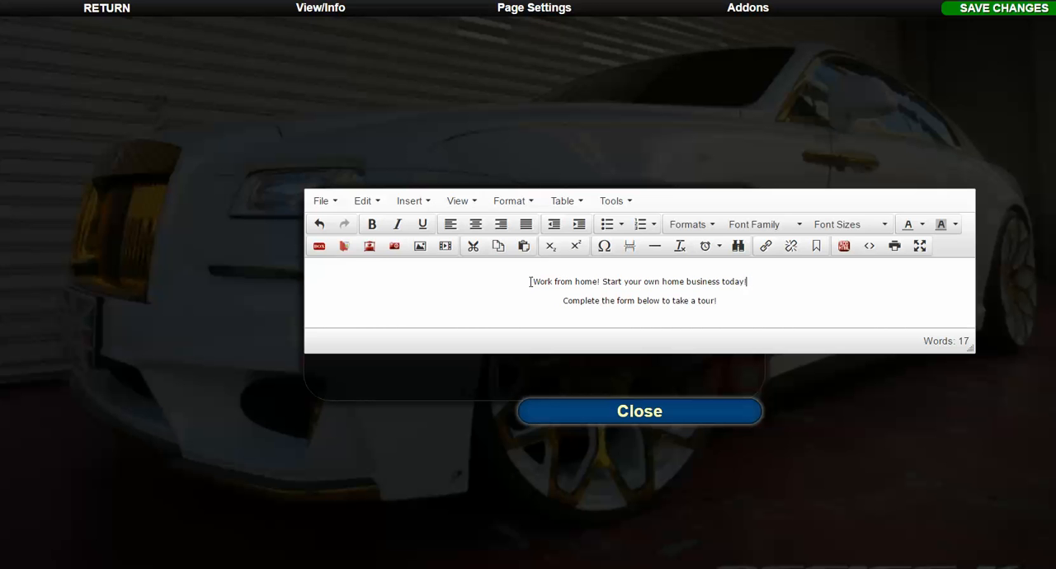
{"action": "left_click_drag", "start_coordinate": [531, 280], "coordinate": [749, 292]}
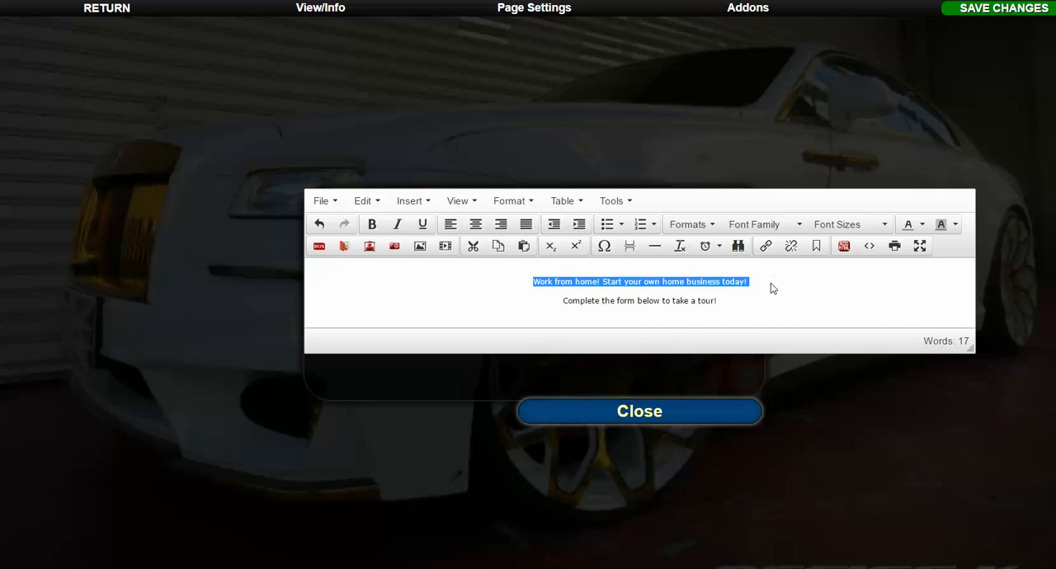
{"action": "left_click_drag", "start_coordinate": [813, 272], "coordinate": [511, 285]}
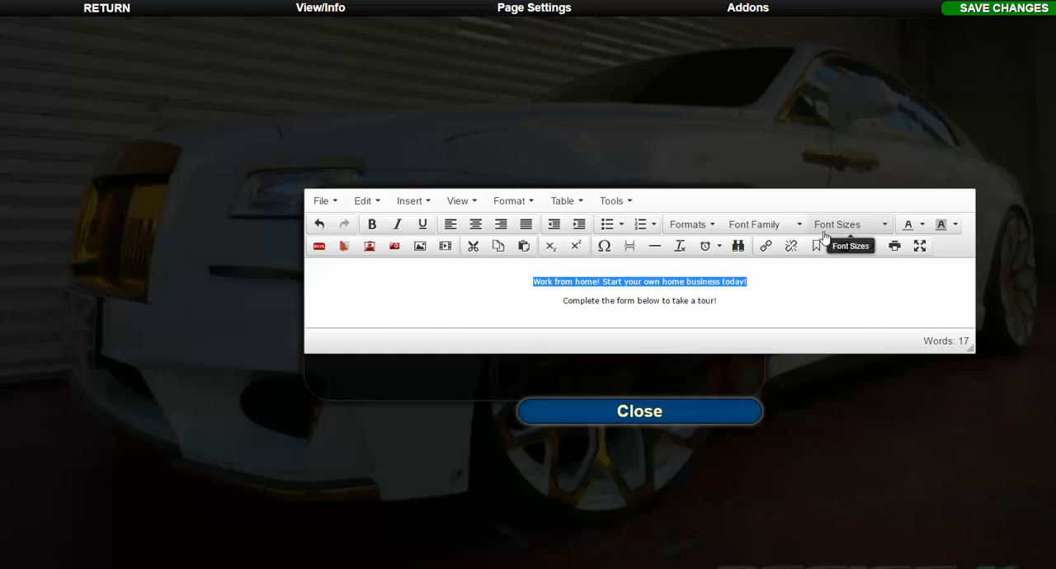
{"action": "left_click", "coordinate": [866, 224]}
{"action": "left_click", "coordinate": [843, 436]}
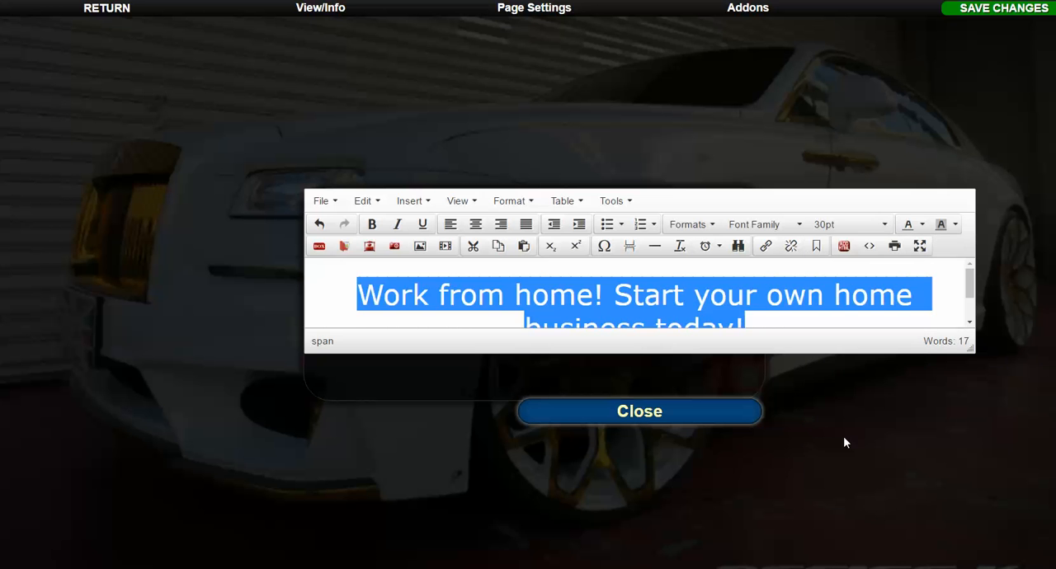
Set the font size of the "Complete the form below to take a tour!" line to 14pt.
{"action": "scroll", "coordinate": [762, 311], "scroll_direction": "down", "scroll_amount": 1}
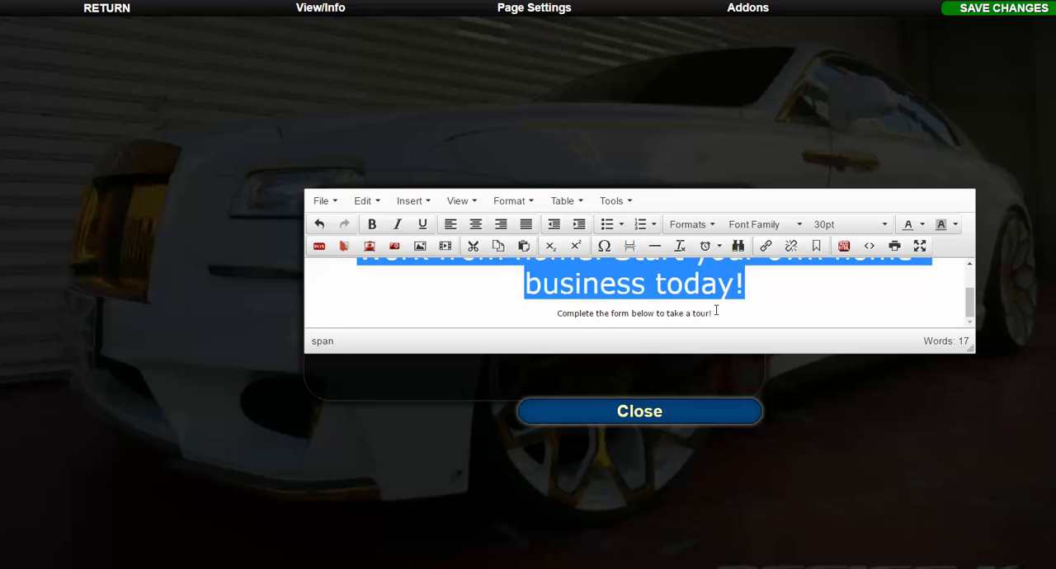
{"action": "left_click_drag", "start_coordinate": [716, 310], "coordinate": [526, 308]}
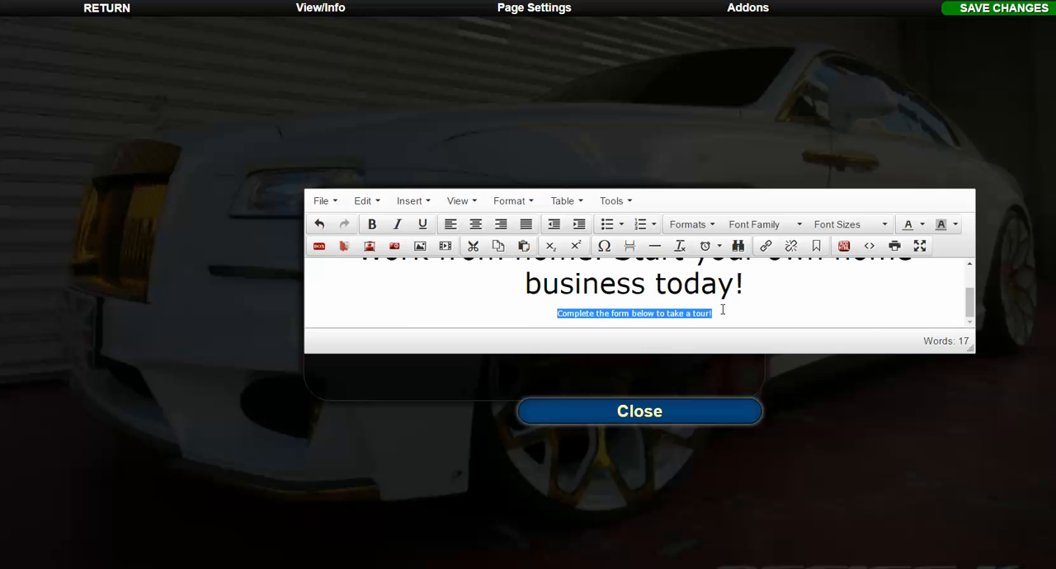
{"action": "left_click", "coordinate": [879, 232]}
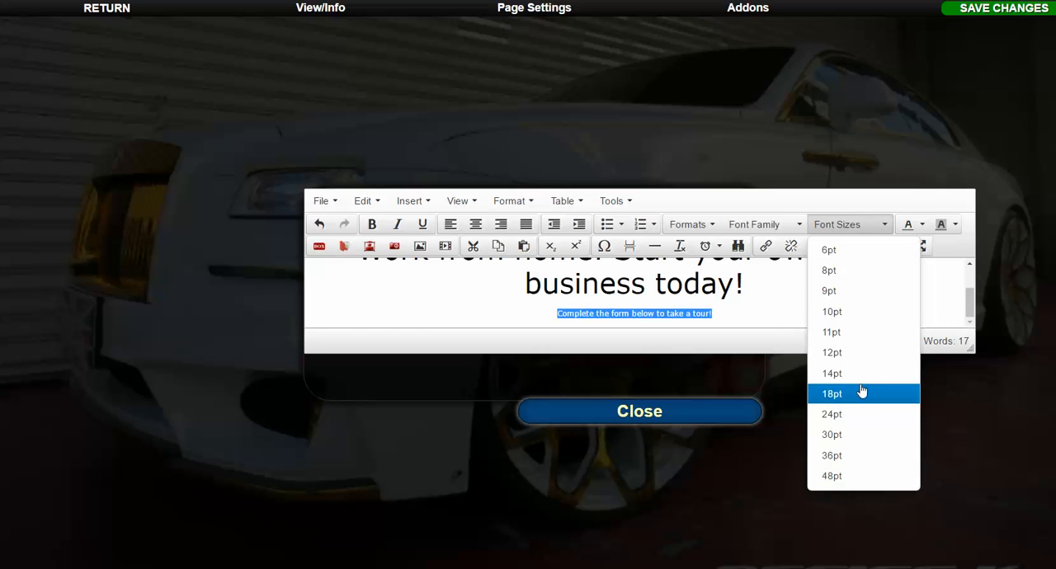
{"action": "left_click", "coordinate": [842, 375]}
{"action": "left_click", "coordinate": [802, 318]}
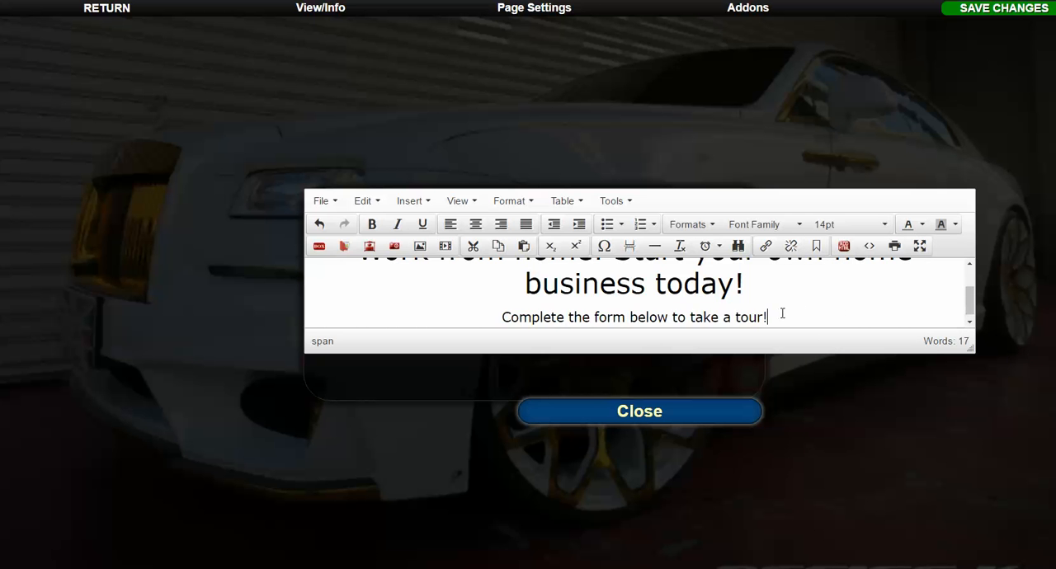
Insert an empty line between the headline and the "Complete the form below to take a tour!" line.
{"action": "scroll", "coordinate": [780, 311], "scroll_direction": "up", "scroll_amount": 1}
{"action": "scroll", "coordinate": [754, 310], "scroll_direction": "down", "scroll_amount": 1}
{"action": "scroll", "coordinate": [740, 285], "scroll_direction": "up", "scroll_amount": 1}
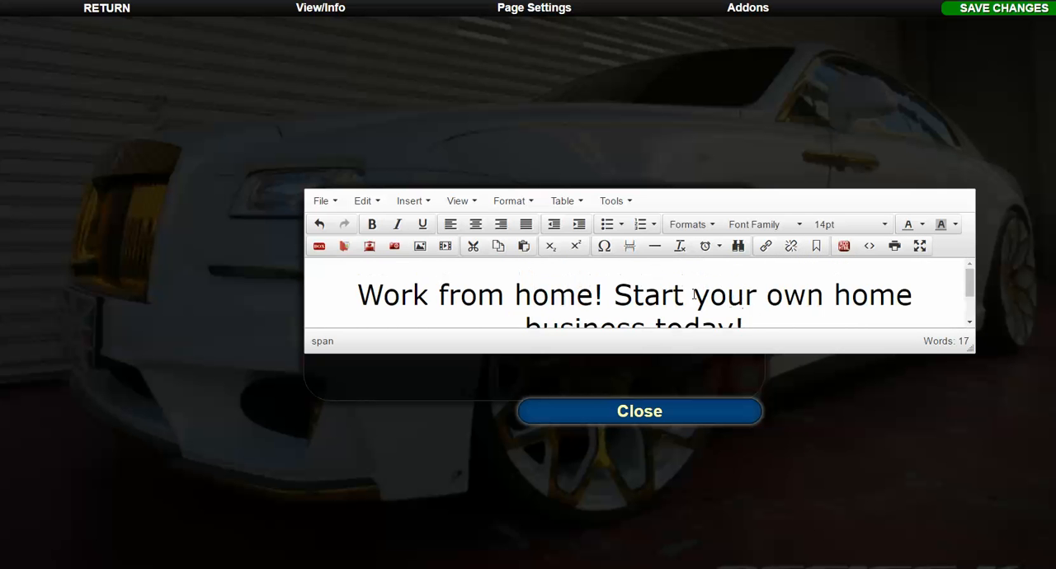
{"action": "scroll", "coordinate": [709, 297], "scroll_direction": "down", "scroll_amount": 1}
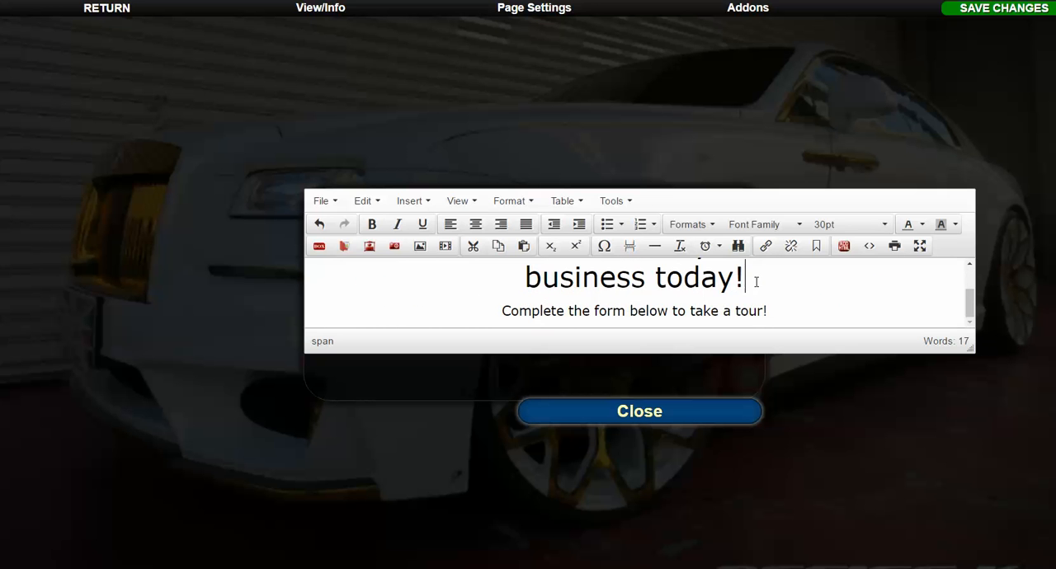
{"action": "key", "text": "Return"}
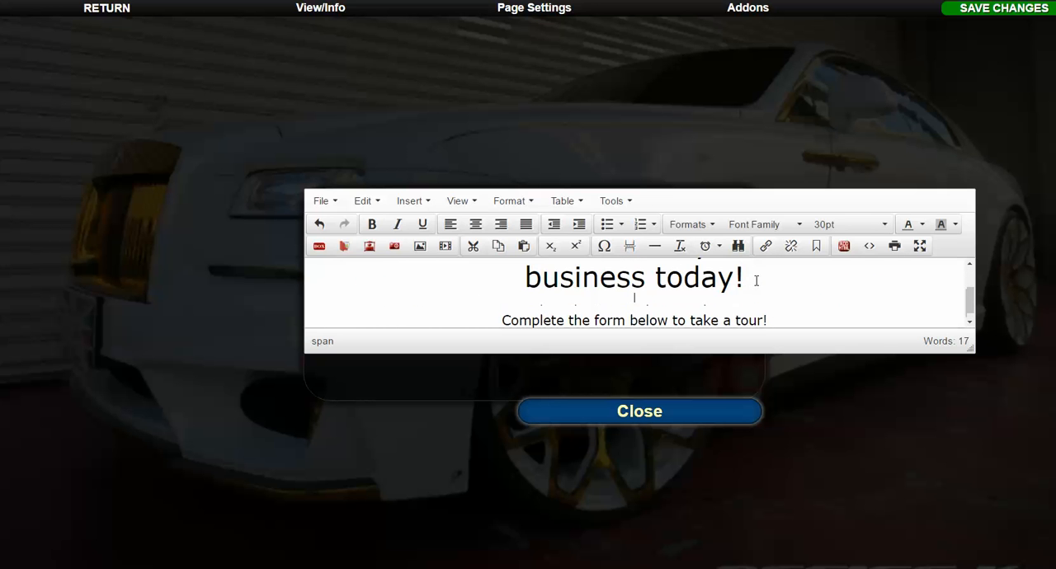
Upload the "imagesdiversity business-" picture from the Pictures folder and insert it between the headline and the "Complete the form below to take a tour!" line.
{"action": "left_click", "coordinate": [394, 246]}
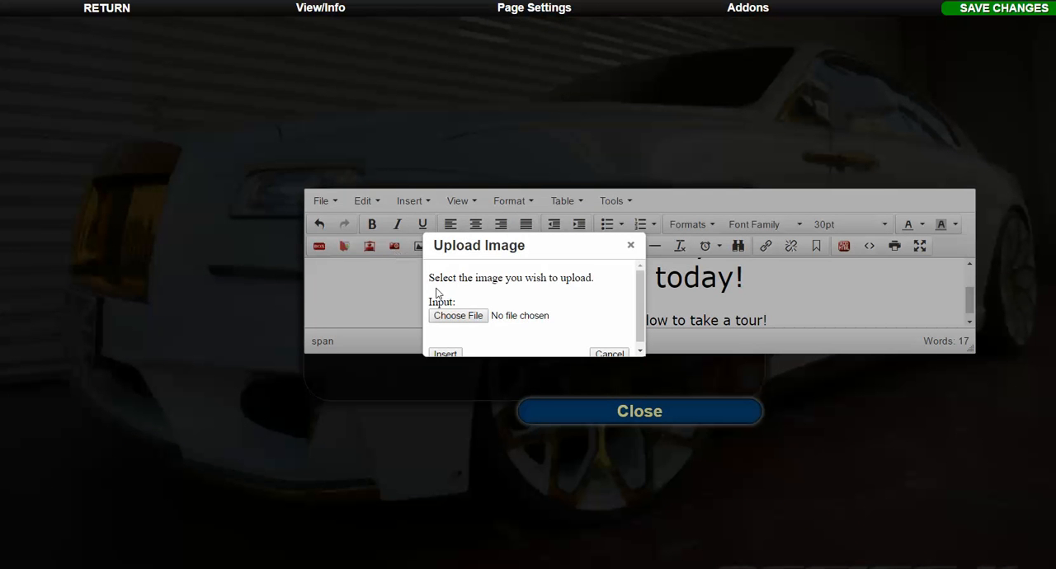
{"action": "left_click", "coordinate": [458, 316]}
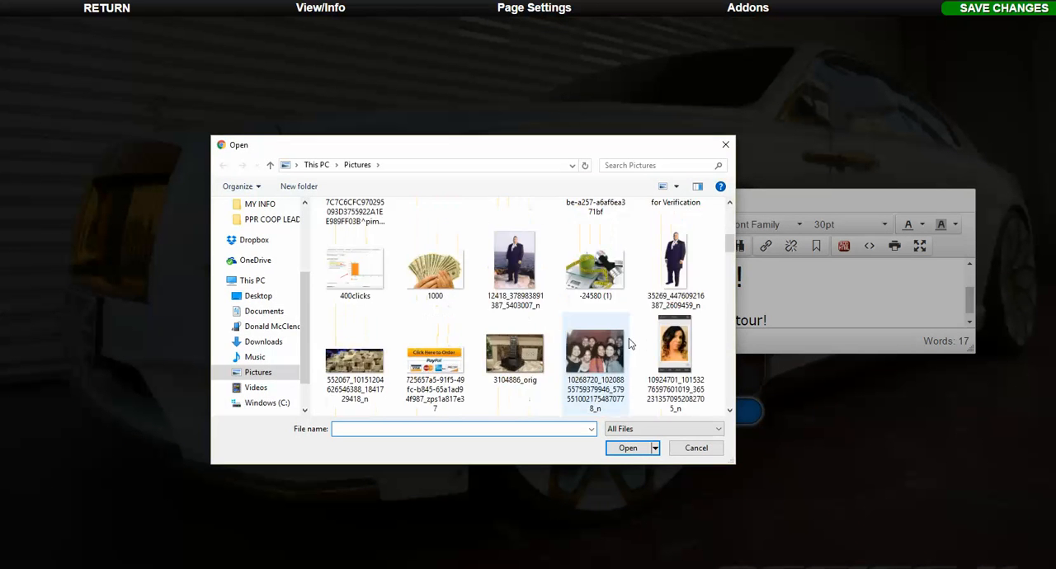
{"action": "scroll", "coordinate": [629, 342], "scroll_direction": "down", "scroll_amount": 5}
{"action": "scroll", "coordinate": [587, 334], "scroll_direction": "down", "scroll_amount": 2}
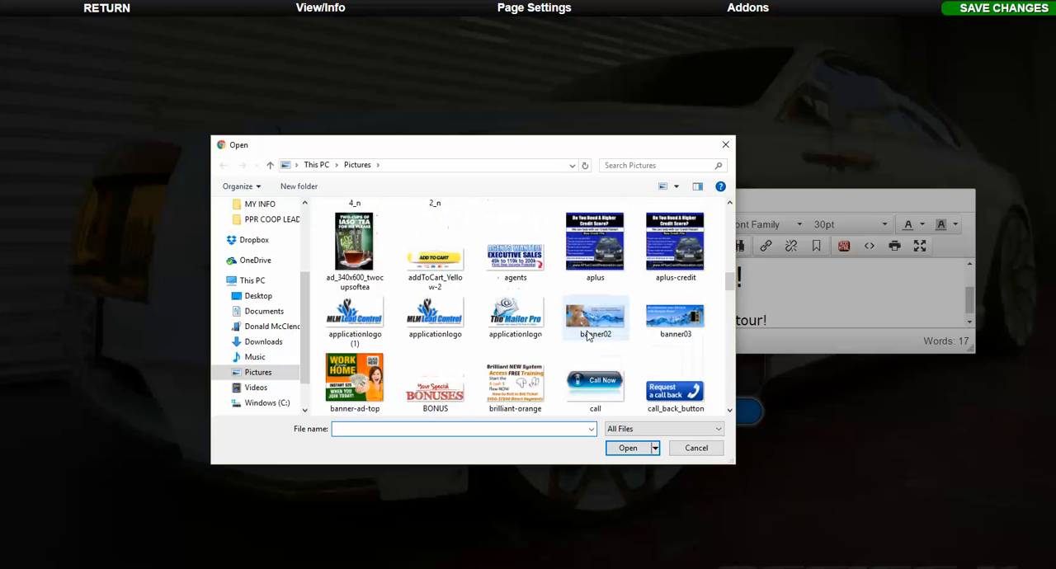
{"action": "scroll", "coordinate": [587, 336], "scroll_direction": "down", "scroll_amount": 1}
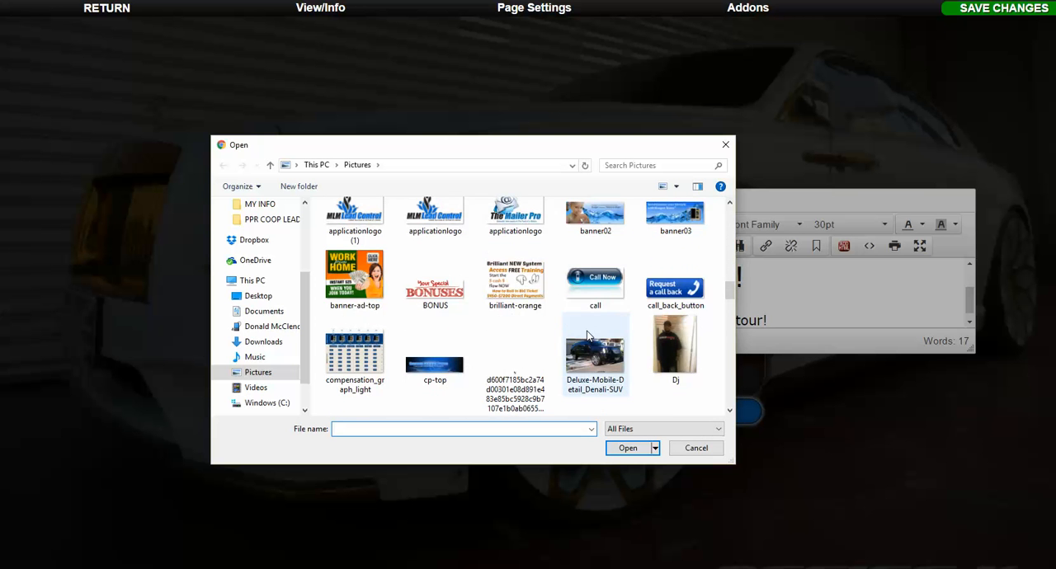
{"action": "scroll", "coordinate": [588, 334], "scroll_direction": "down", "scroll_amount": 5}
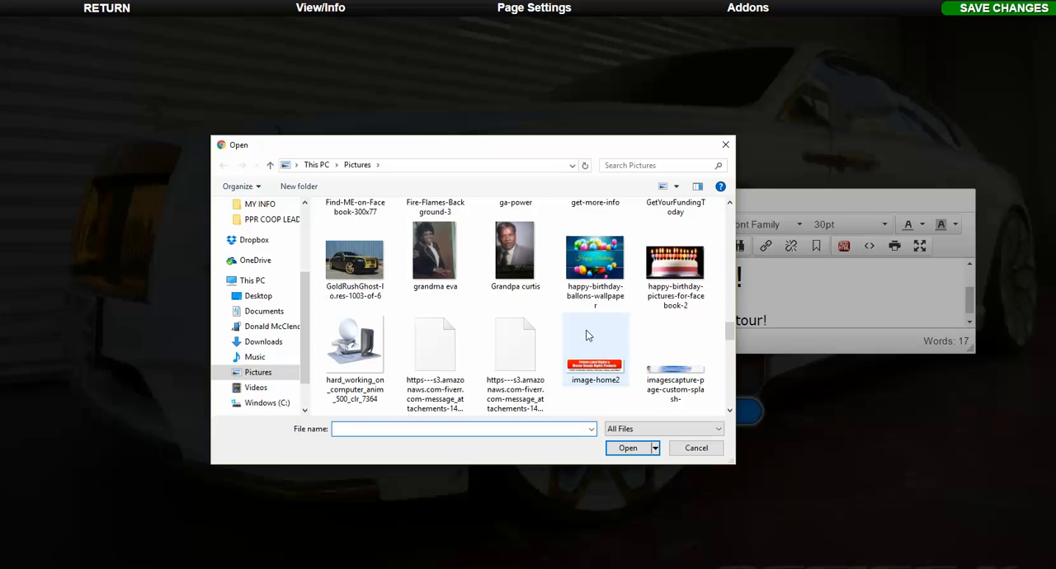
{"action": "scroll", "coordinate": [473, 393], "scroll_direction": "down", "scroll_amount": 1}
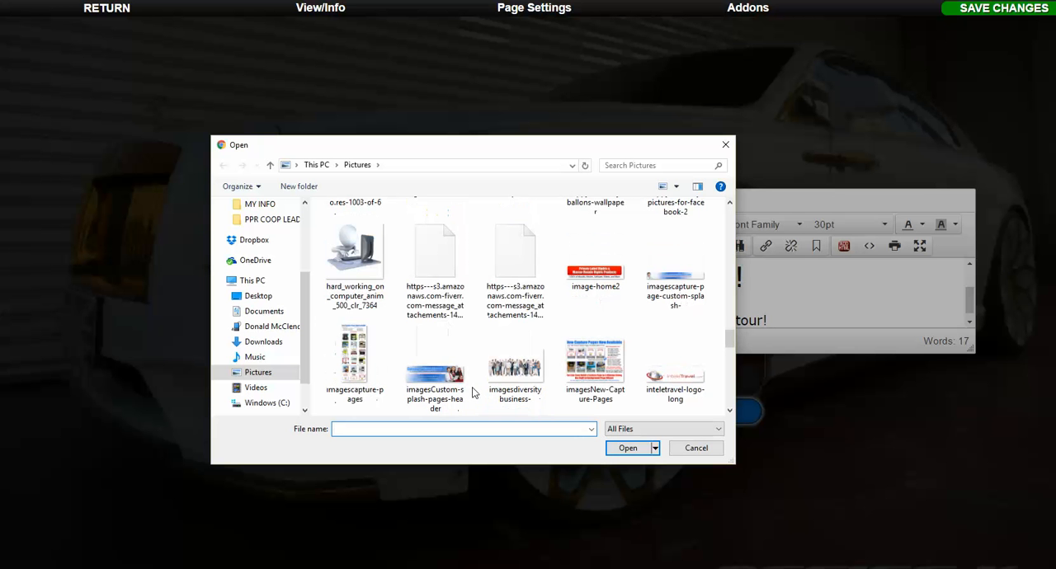
{"action": "left_click", "coordinate": [493, 384]}
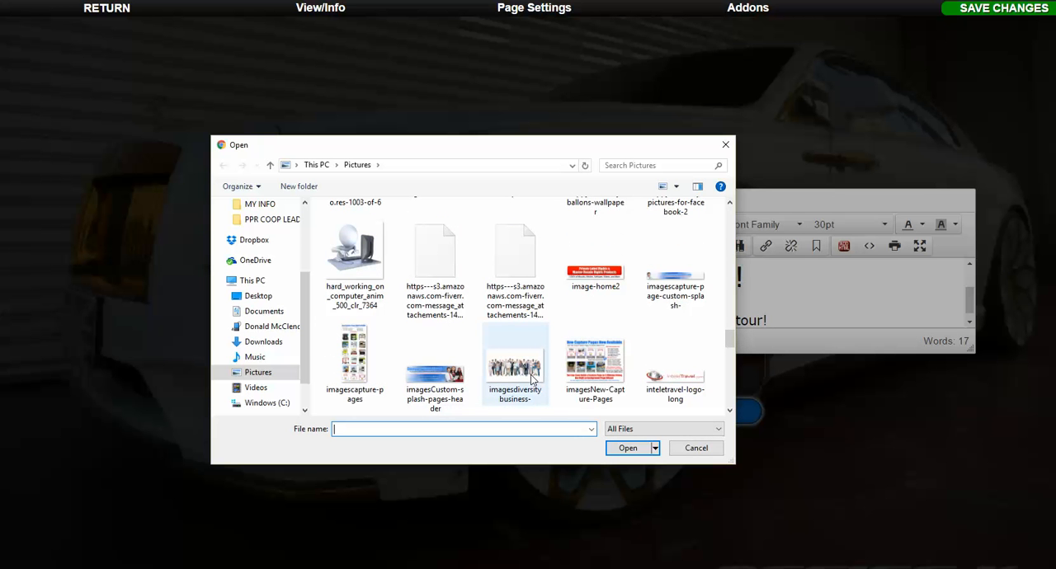
{"action": "double_click", "coordinate": [528, 376]}
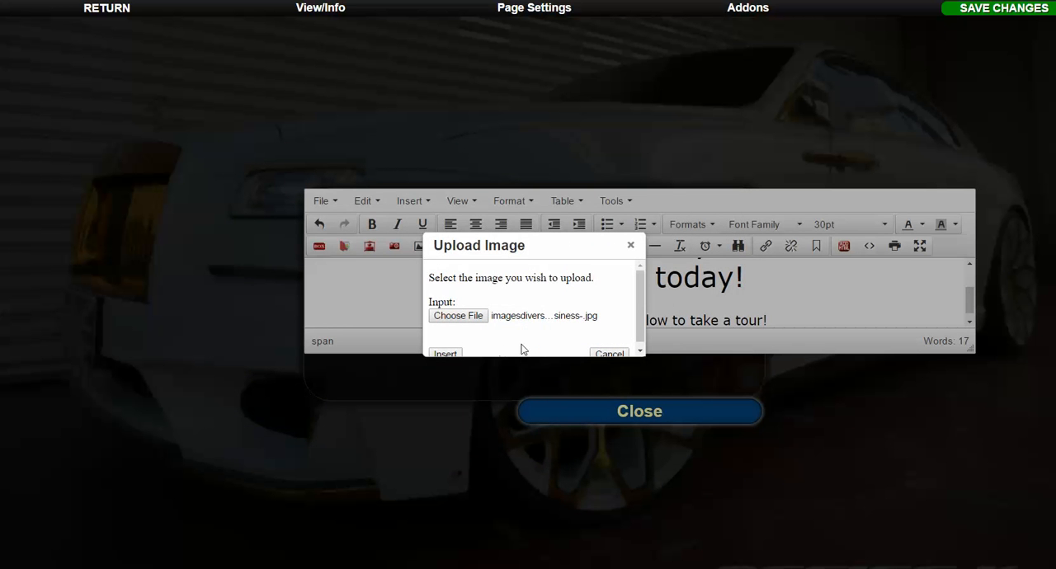
{"action": "left_click", "coordinate": [446, 354]}
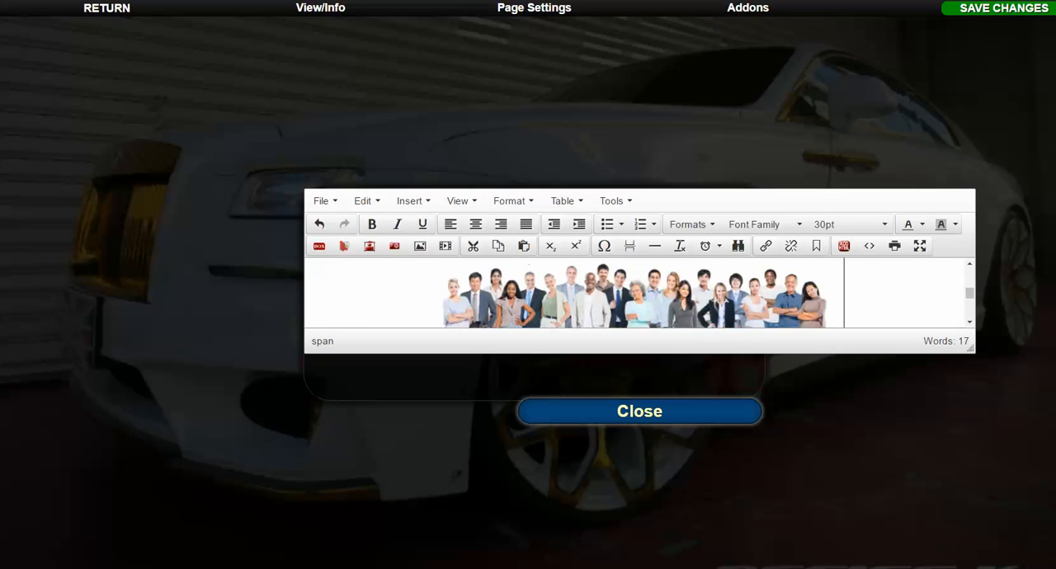
Shrink the inserted group photo slightly by its lower corner, keeping it above the "Complete the form below to take a tour!" line.
{"action": "scroll", "coordinate": [681, 306], "scroll_direction": "down", "scroll_amount": 2}
{"action": "scroll", "coordinate": [681, 306], "scroll_direction": "up", "scroll_amount": 2}
{"action": "scroll", "coordinate": [680, 306], "scroll_direction": "down", "scroll_amount": 2}
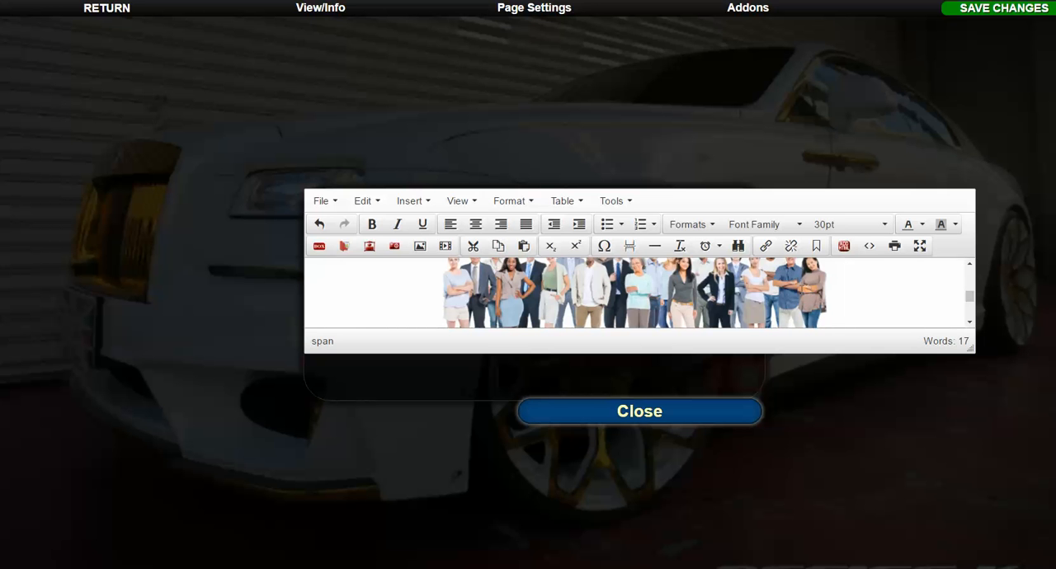
{"action": "scroll", "coordinate": [800, 290], "scroll_direction": "up", "scroll_amount": 1}
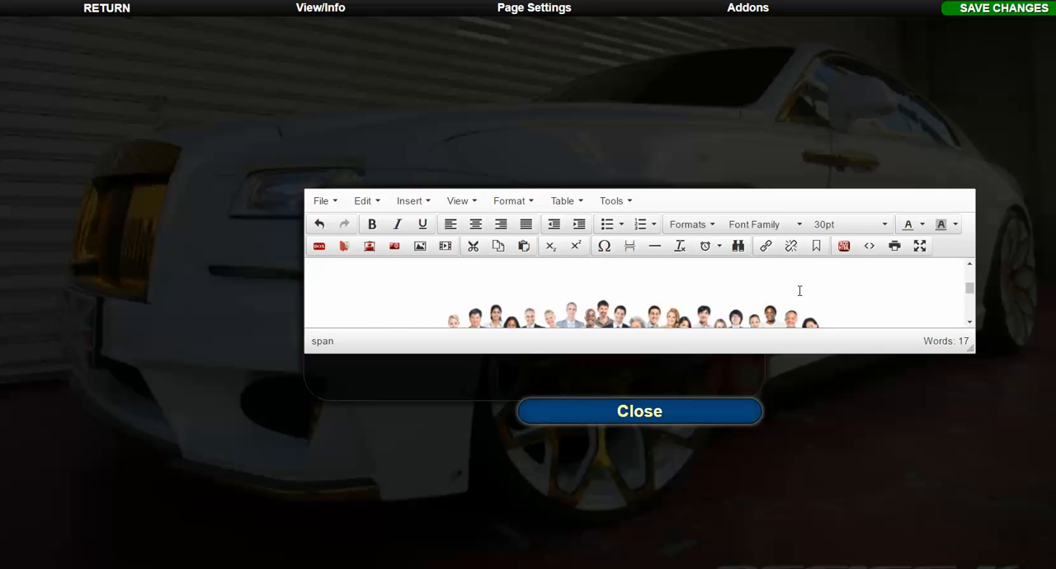
{"action": "scroll", "coordinate": [800, 290], "scroll_direction": "down", "scroll_amount": 1}
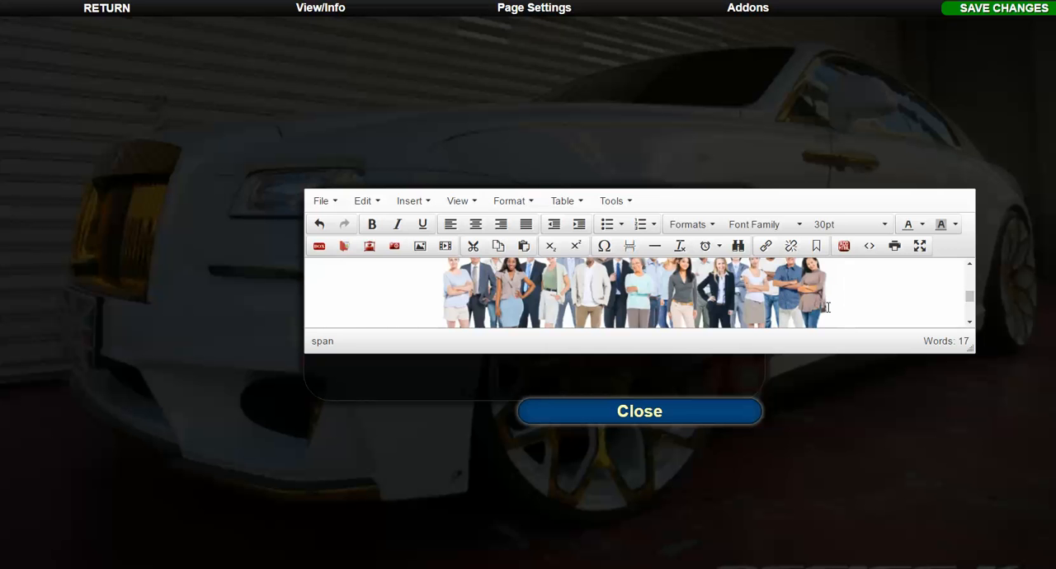
{"action": "left_click", "coordinate": [800, 294]}
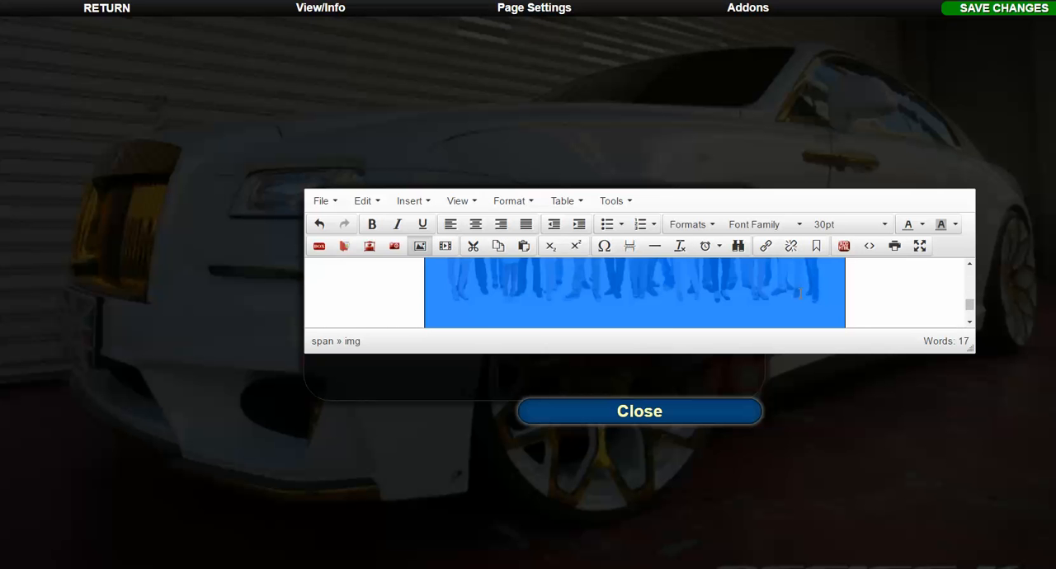
{"action": "scroll", "coordinate": [832, 303], "scroll_direction": "down", "scroll_amount": 1}
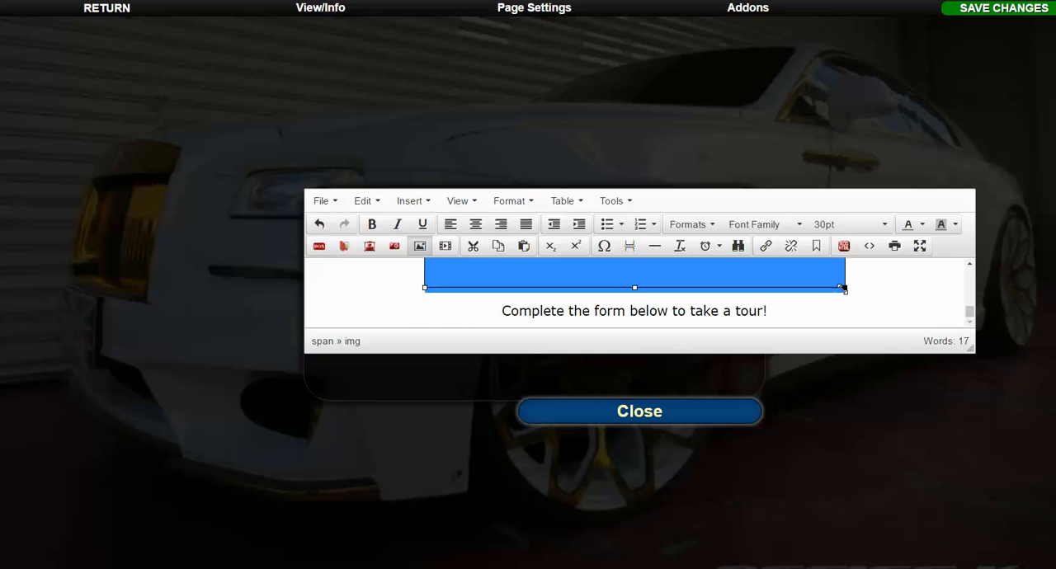
{"action": "left_click_drag", "start_coordinate": [844, 288], "coordinate": [813, 280]}
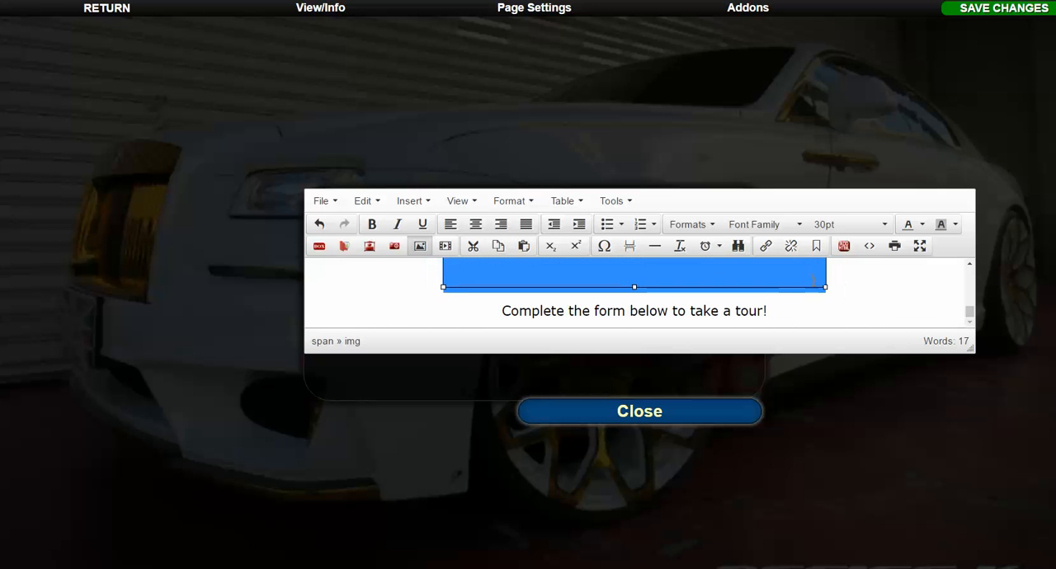
{"action": "left_click", "coordinate": [777, 307]}
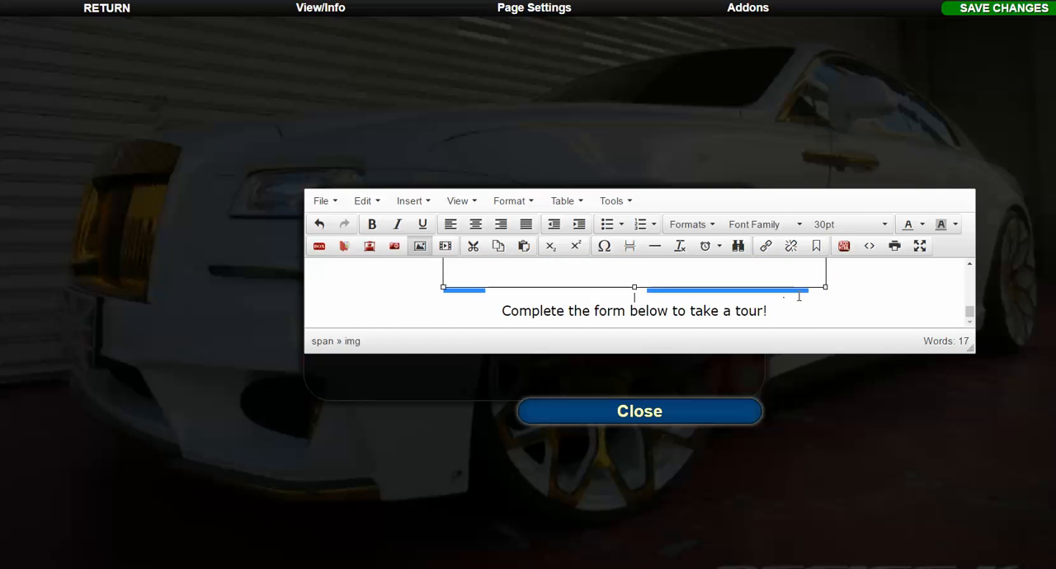
Check the resized photo in the content editor and close the editor to return to the splash page.
{"action": "scroll", "coordinate": [776, 307], "scroll_direction": "up", "scroll_amount": 5}
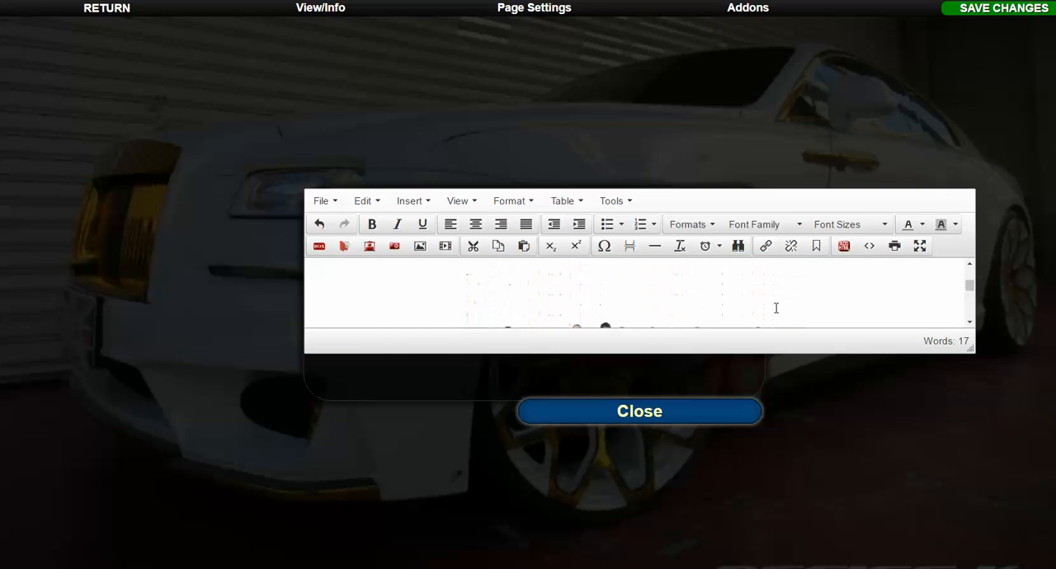
{"action": "scroll", "coordinate": [738, 308], "scroll_direction": "down", "scroll_amount": 3}
{"action": "left_click", "coordinate": [626, 280]}
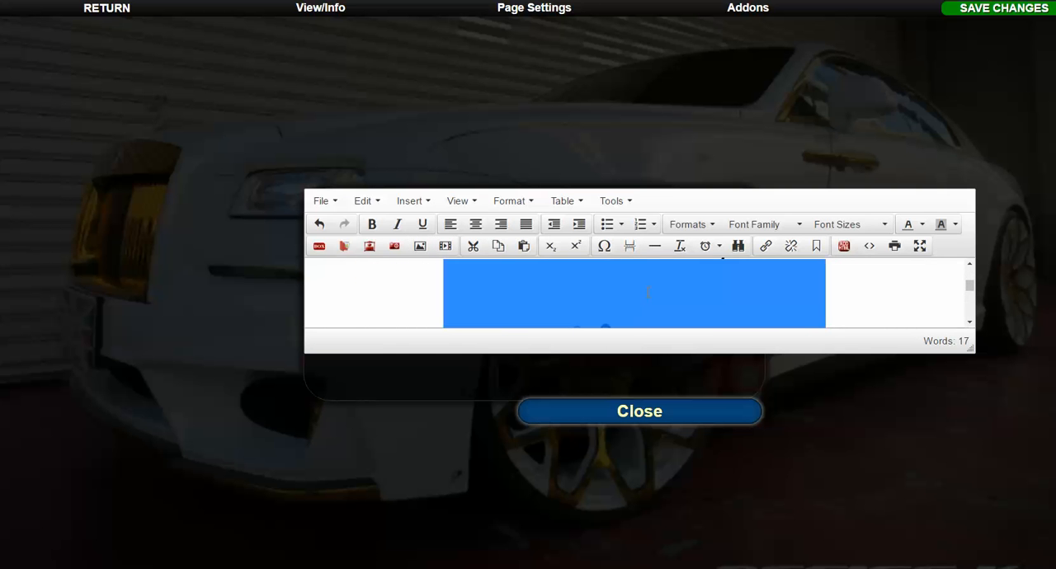
{"action": "scroll", "coordinate": [740, 295], "scroll_direction": "down", "scroll_amount": 1}
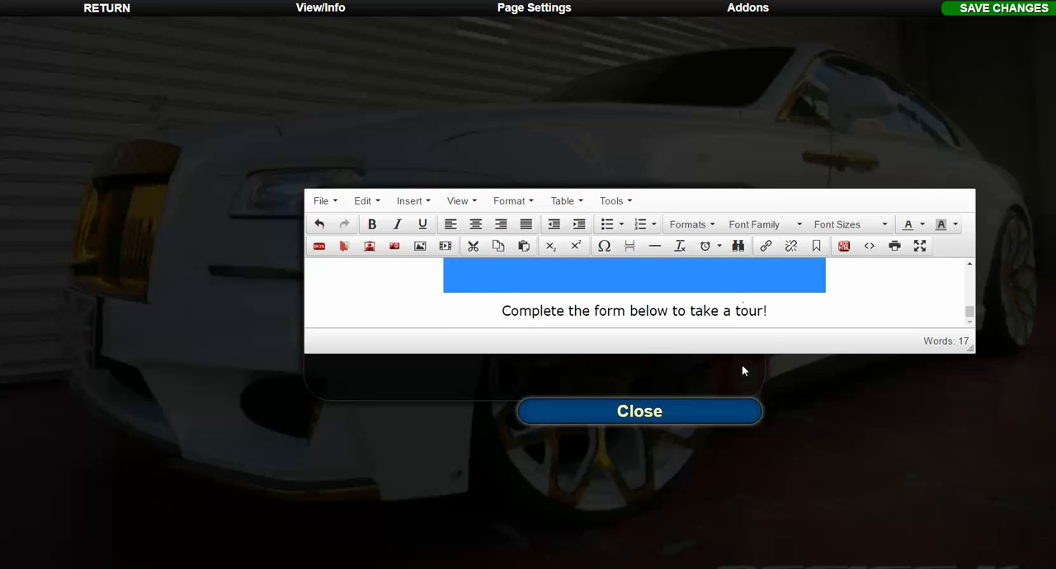
{"action": "left_click", "coordinate": [738, 411]}
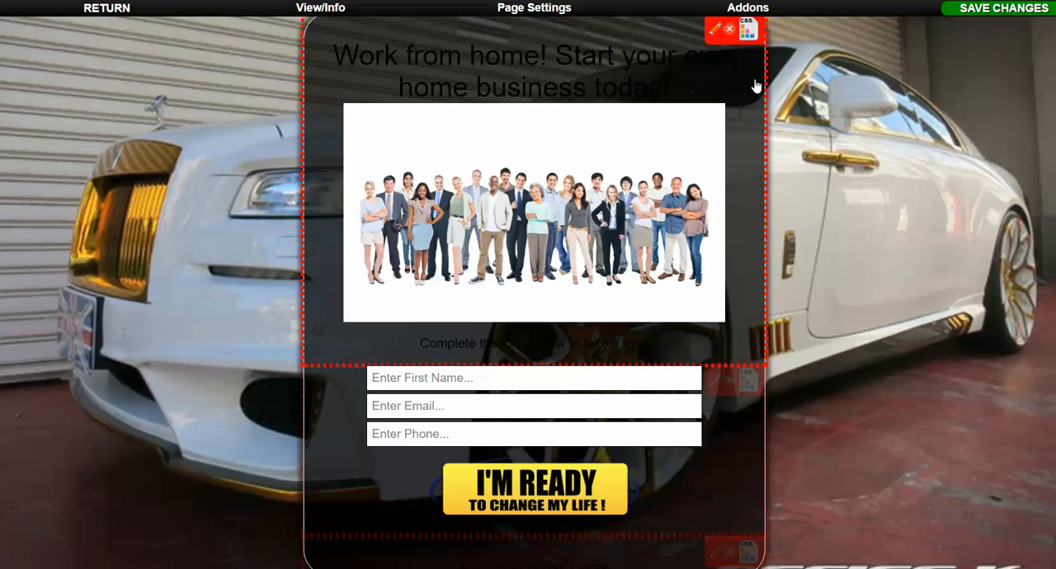
Reopen the top content section for editing and set the "Work from home! Start your own home business today!" headline's text color to Red.
{"action": "left_click", "coordinate": [715, 31]}
{"action": "left_click", "coordinate": [813, 286]}
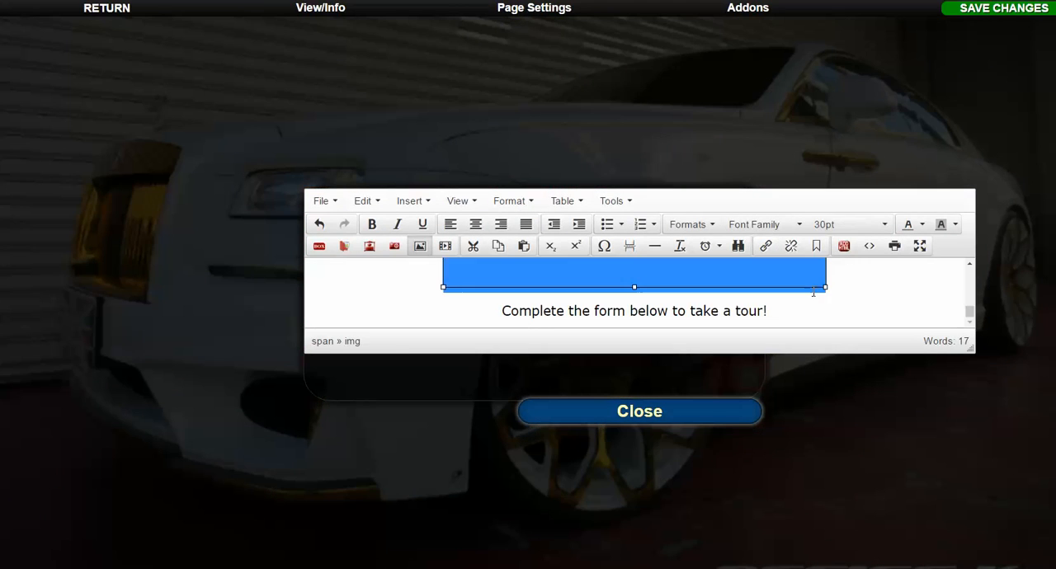
{"action": "scroll", "coordinate": [813, 293], "scroll_direction": "up", "scroll_amount": 3}
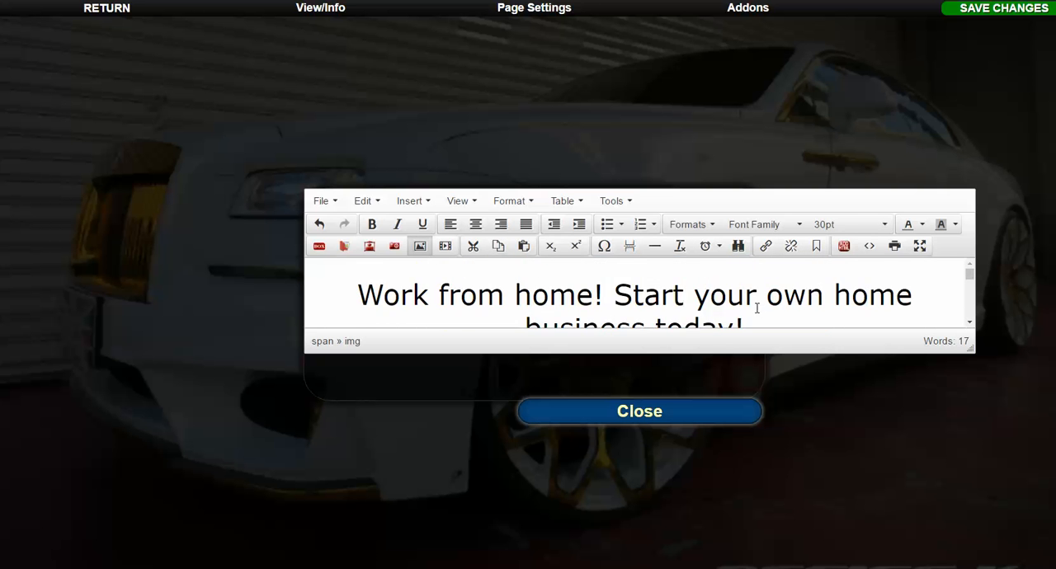
{"action": "scroll", "coordinate": [757, 308], "scroll_direction": "down", "scroll_amount": 2}
{"action": "scroll", "coordinate": [764, 324], "scroll_direction": "up", "scroll_amount": 2}
{"action": "left_click_drag", "start_coordinate": [763, 320], "coordinate": [358, 277]}
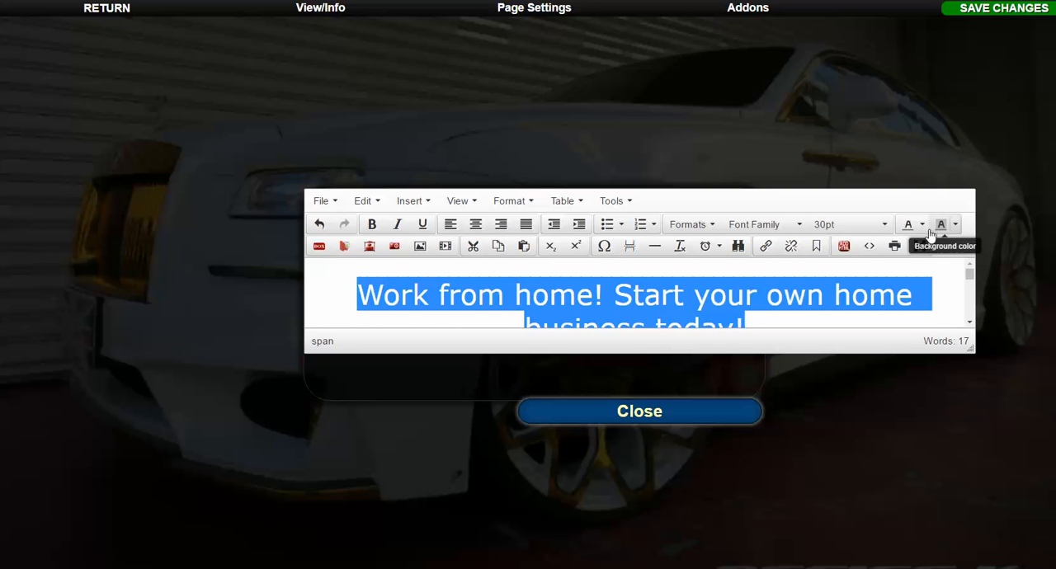
{"action": "left_click", "coordinate": [767, 319]}
{"action": "left_click_drag", "start_coordinate": [776, 320], "coordinate": [358, 284]}
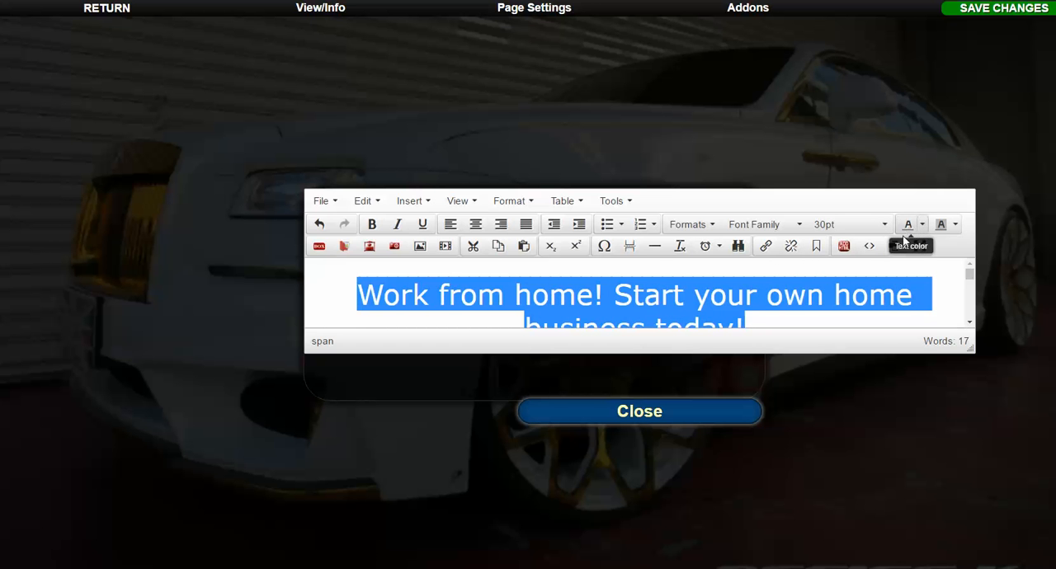
{"action": "left_click", "coordinate": [923, 229]}
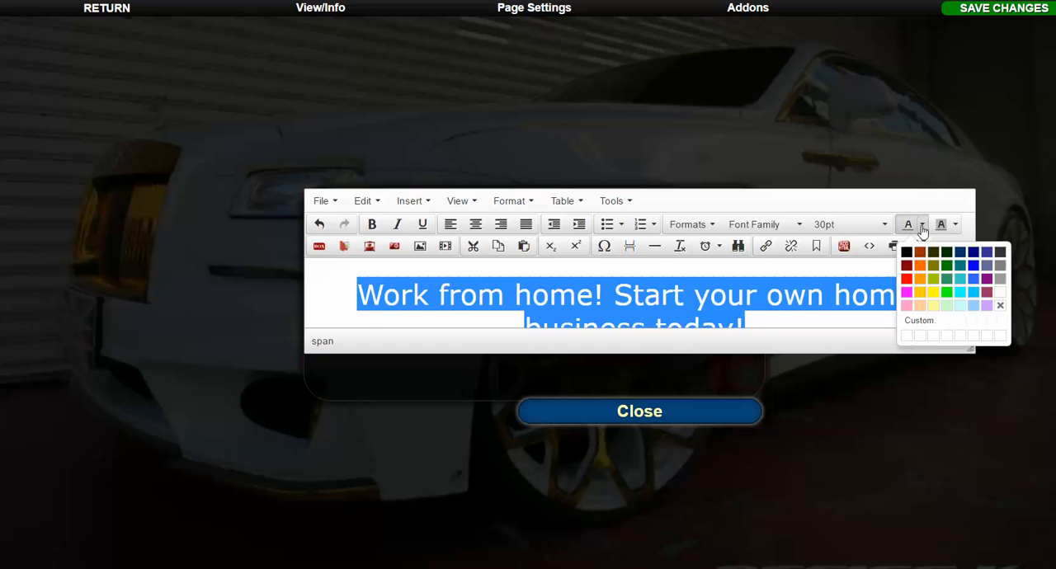
{"action": "left_click", "coordinate": [907, 285]}
{"action": "left_click", "coordinate": [892, 310]}
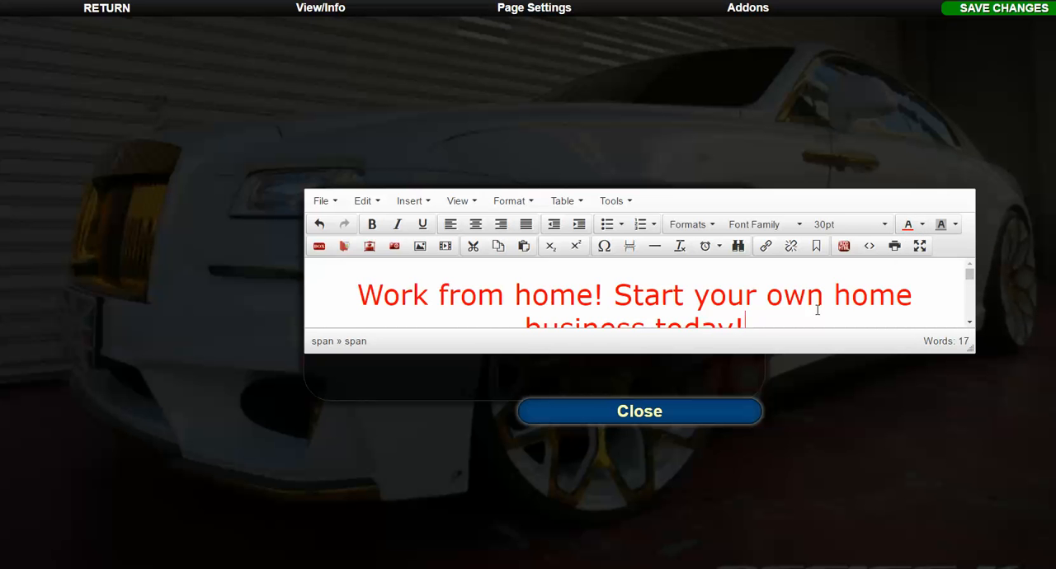
Make the "Work from home! Start your own home business today!" headline bold, leaving italic and underline off.
{"action": "left_click_drag", "start_coordinate": [774, 322], "coordinate": [354, 295]}
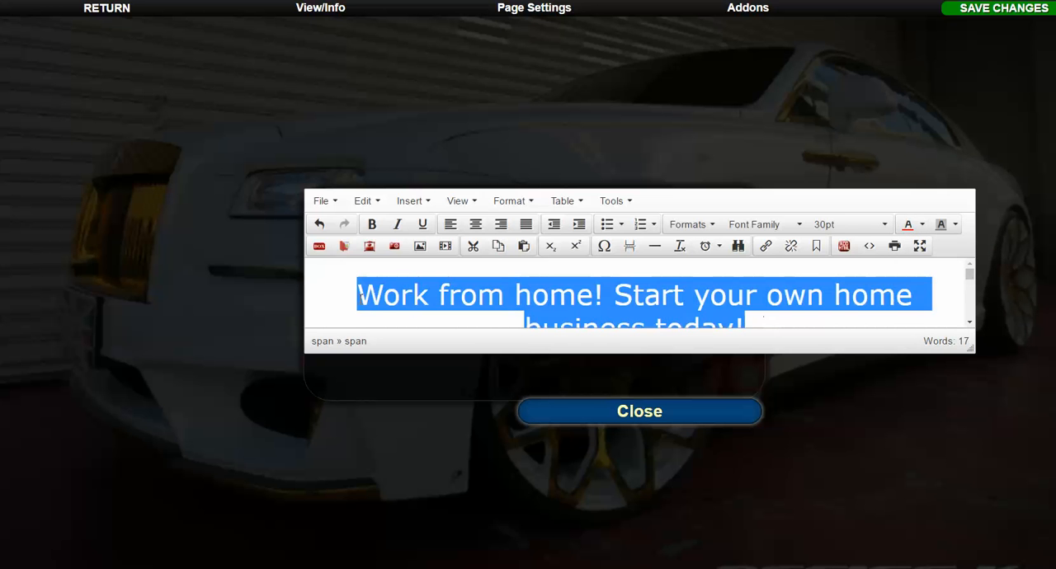
{"action": "left_click", "coordinate": [371, 224]}
{"action": "left_click", "coordinate": [395, 225]}
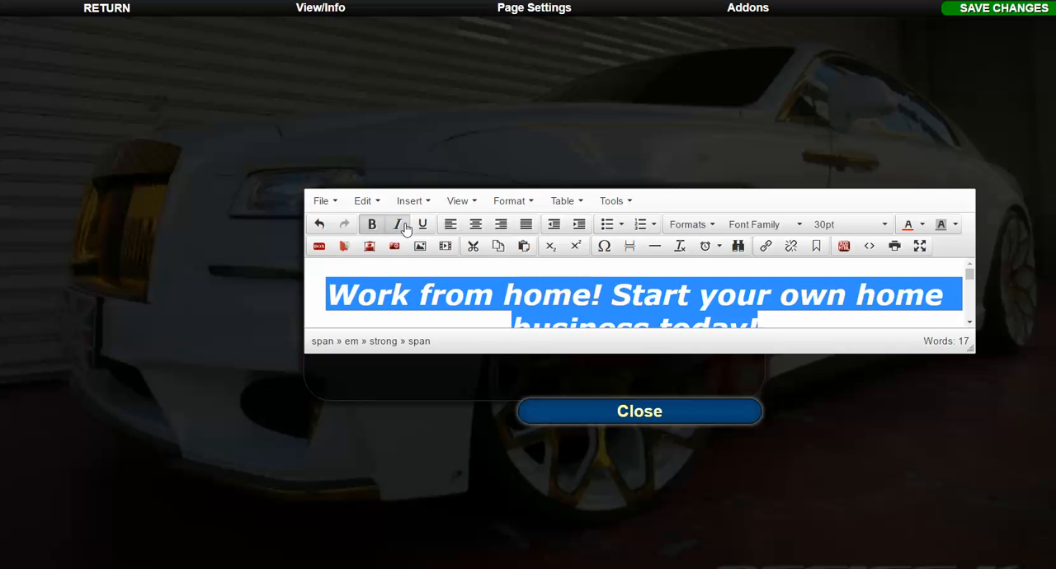
{"action": "left_click", "coordinate": [398, 226]}
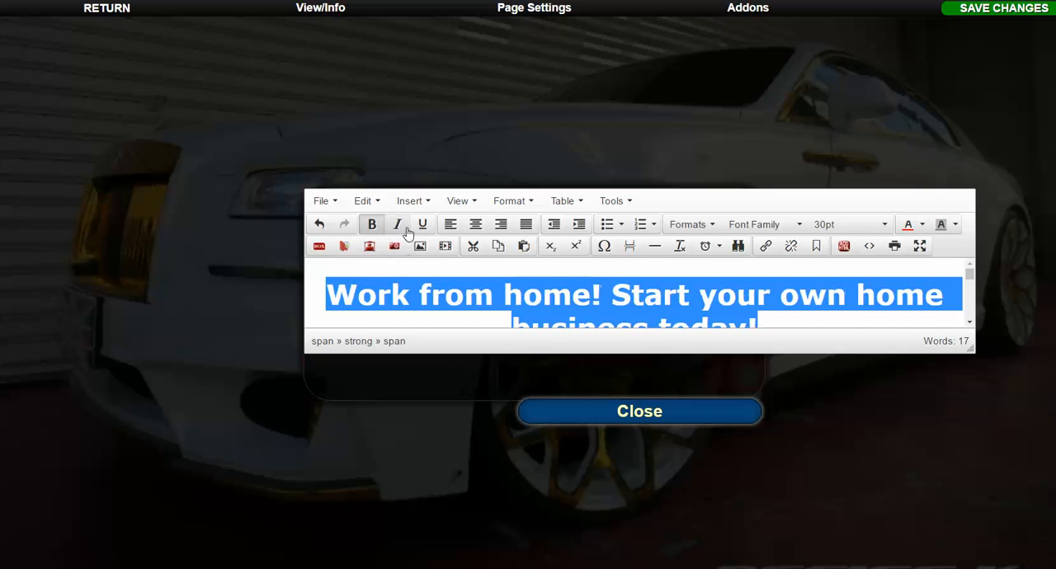
{"action": "left_click", "coordinate": [422, 225]}
{"action": "left_click", "coordinate": [421, 226]}
{"action": "scroll", "coordinate": [445, 276], "scroll_direction": "down", "scroll_amount": 3}
{"action": "scroll", "coordinate": [448, 276], "scroll_direction": "up", "scroll_amount": 3}
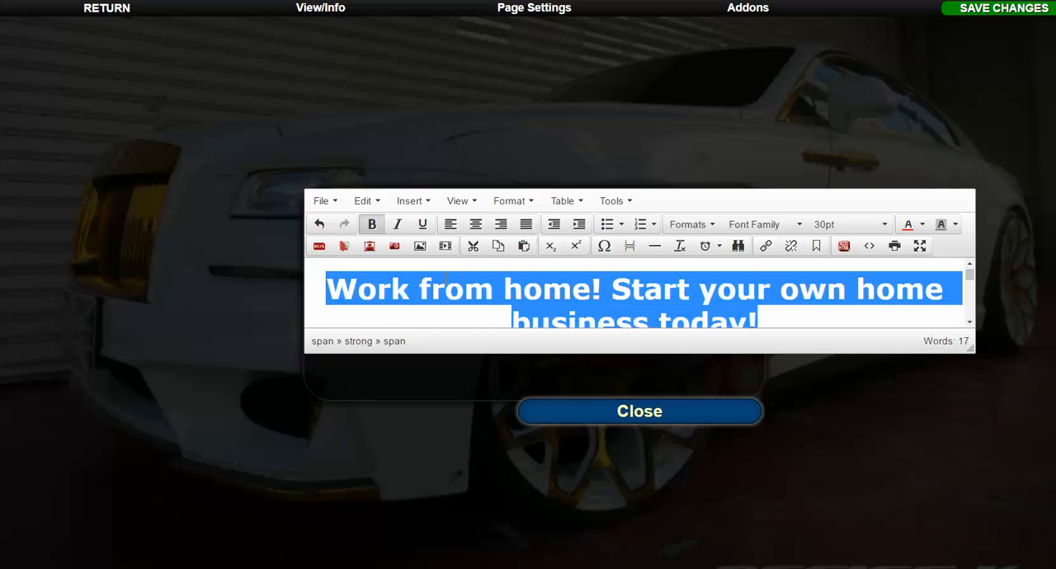
{"action": "left_click", "coordinate": [628, 302]}
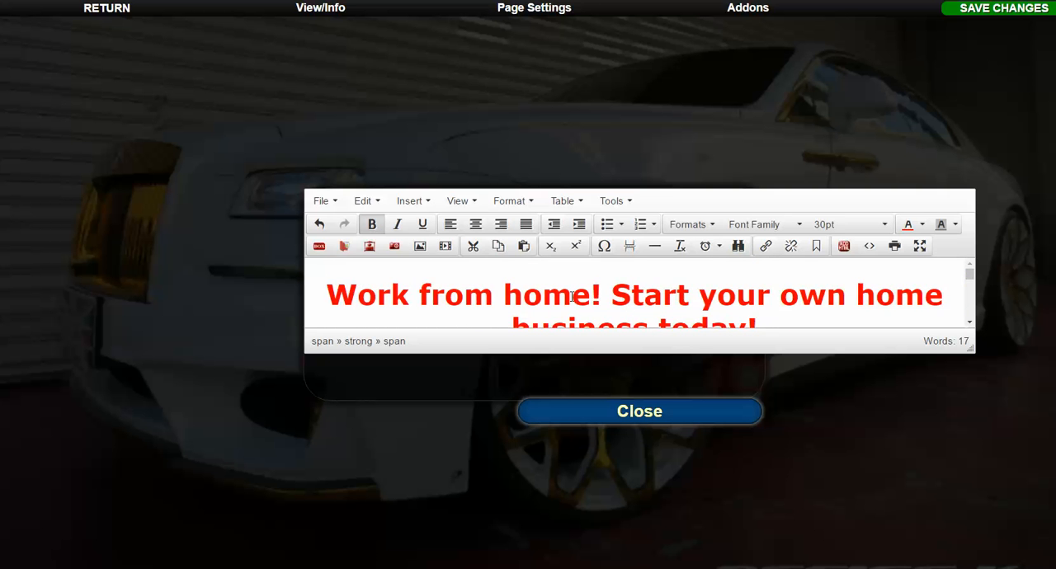
Set the text color of the "Complete the form below to take a tour!" line to yellow.
{"action": "scroll", "coordinate": [572, 297], "scroll_direction": "down", "scroll_amount": 5}
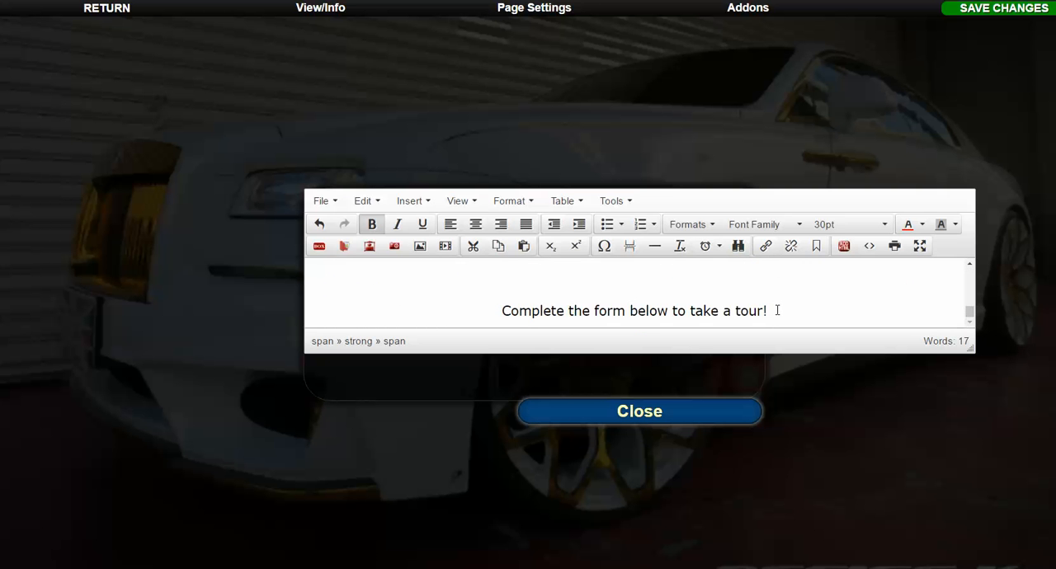
{"action": "left_click_drag", "start_coordinate": [777, 310], "coordinate": [462, 306]}
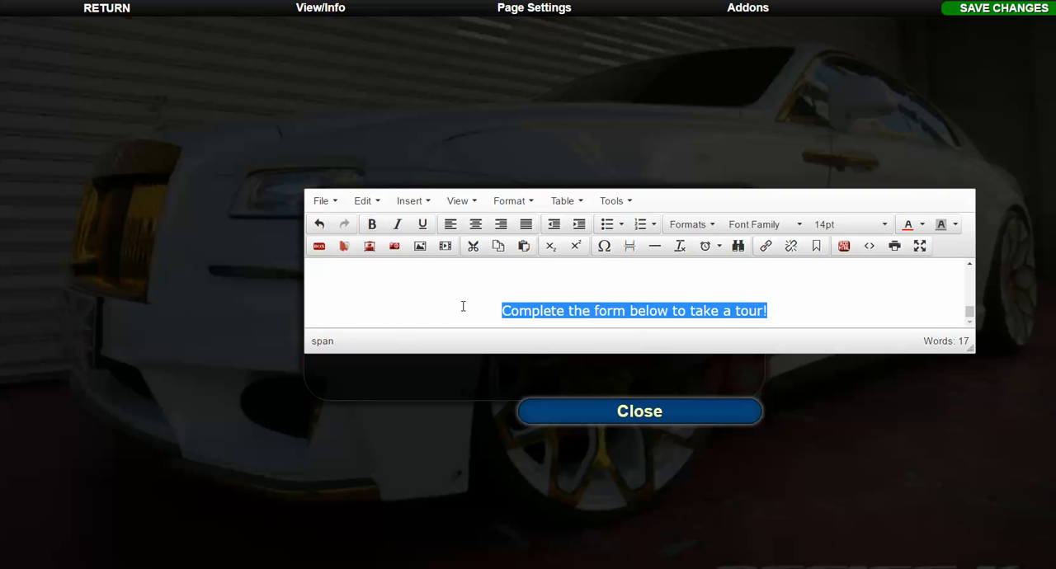
{"action": "left_click", "coordinate": [922, 226]}
{"action": "left_click", "coordinate": [933, 292]}
{"action": "left_click", "coordinate": [778, 322]}
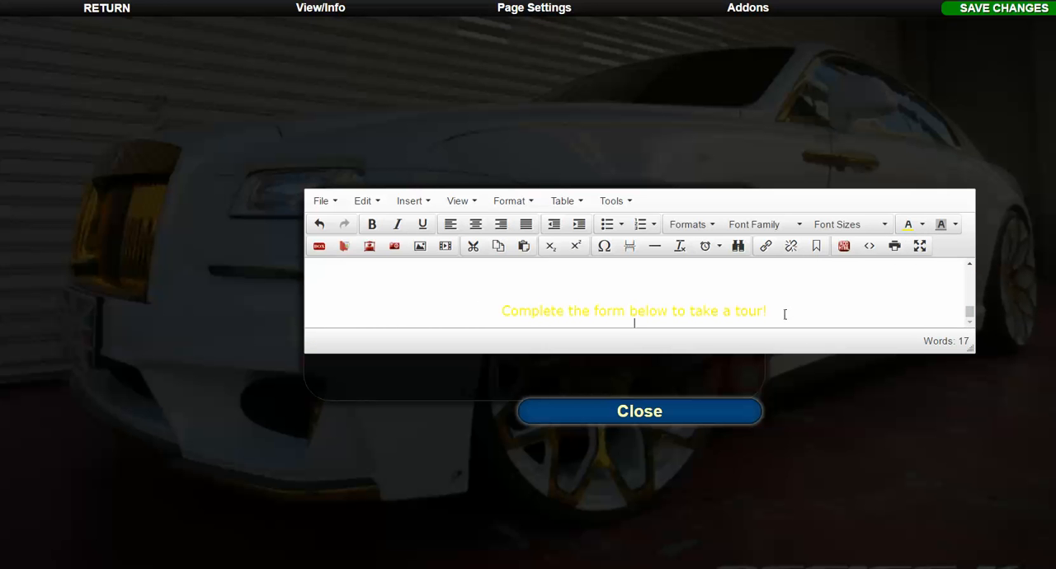
Close the content editor and open the form settings of the capture form.
{"action": "left_click", "coordinate": [695, 413]}
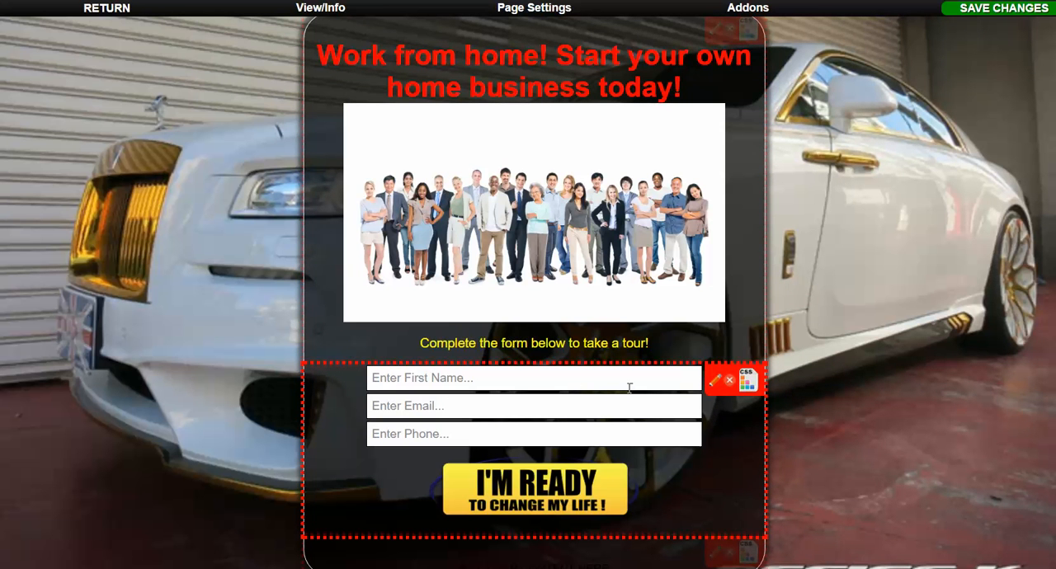
{"action": "left_click", "coordinate": [713, 383]}
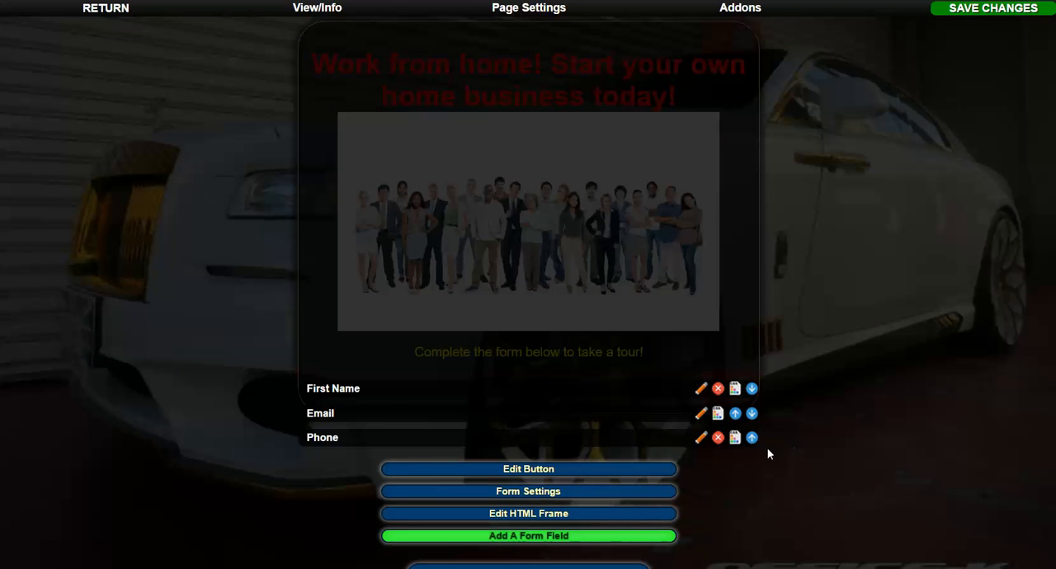
{"action": "left_click", "coordinate": [537, 493]}
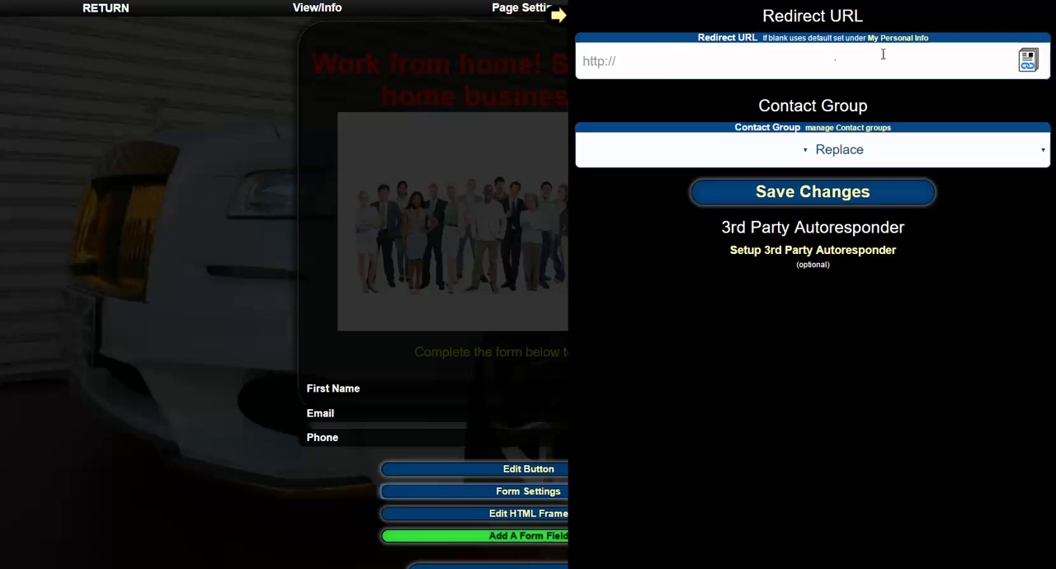
{"action": "left_click", "coordinate": [661, 74]}
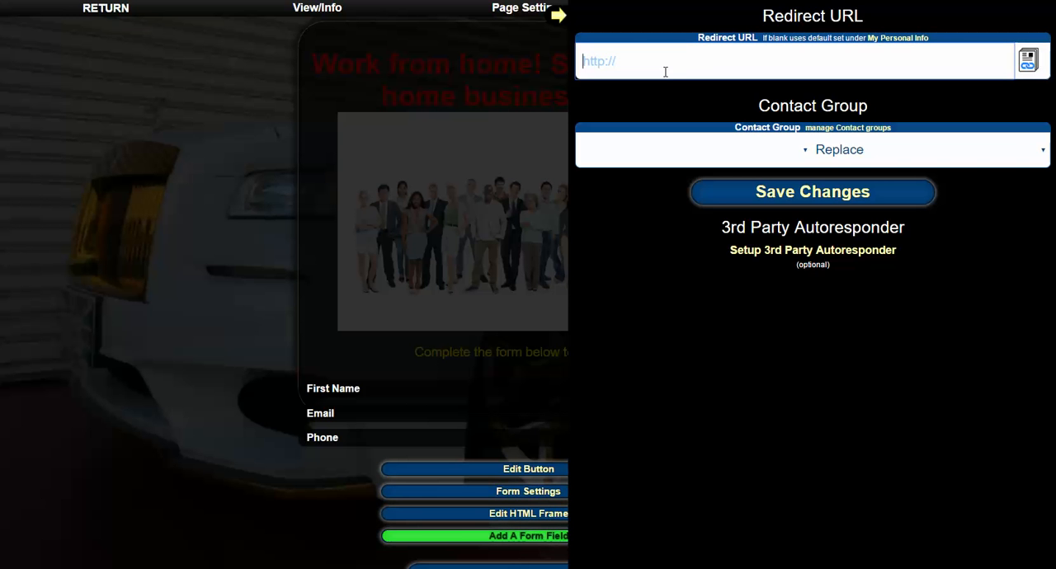
{"action": "type", "text": "htt"}
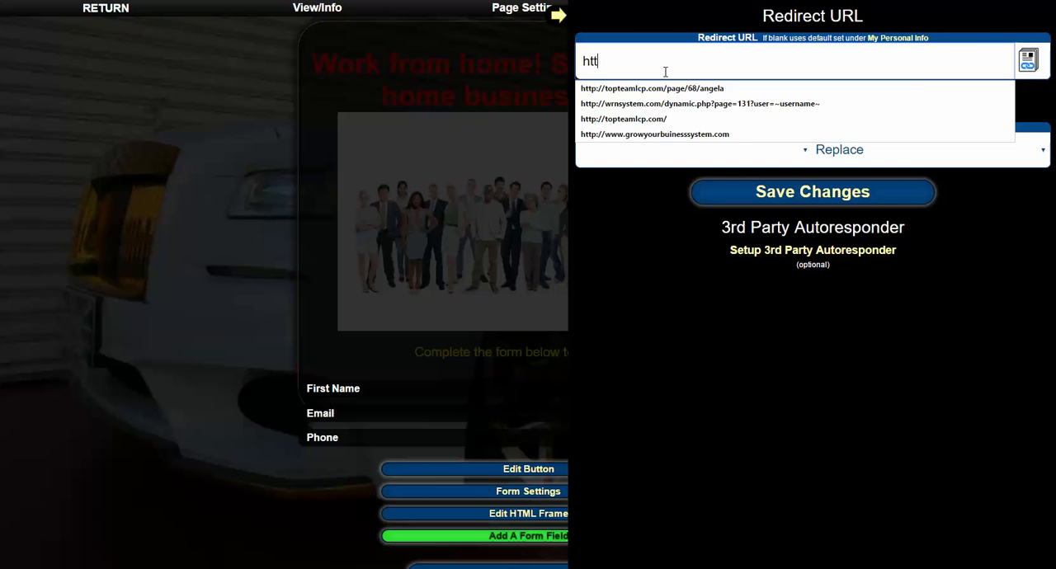
{"action": "type", "text": "p://www.growyourbuinesssystem.com"}
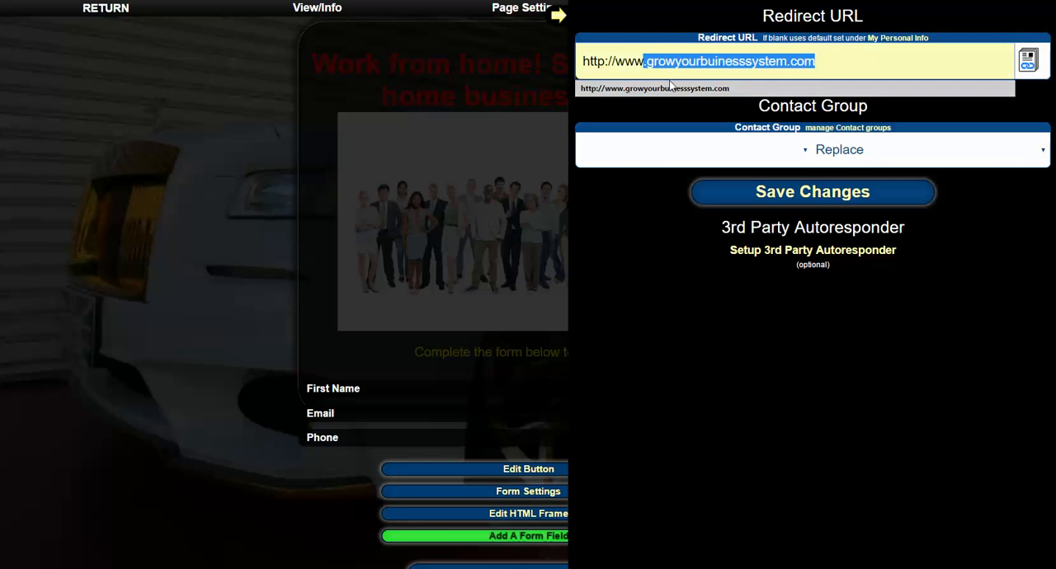
{"action": "left_click", "coordinate": [674, 87]}
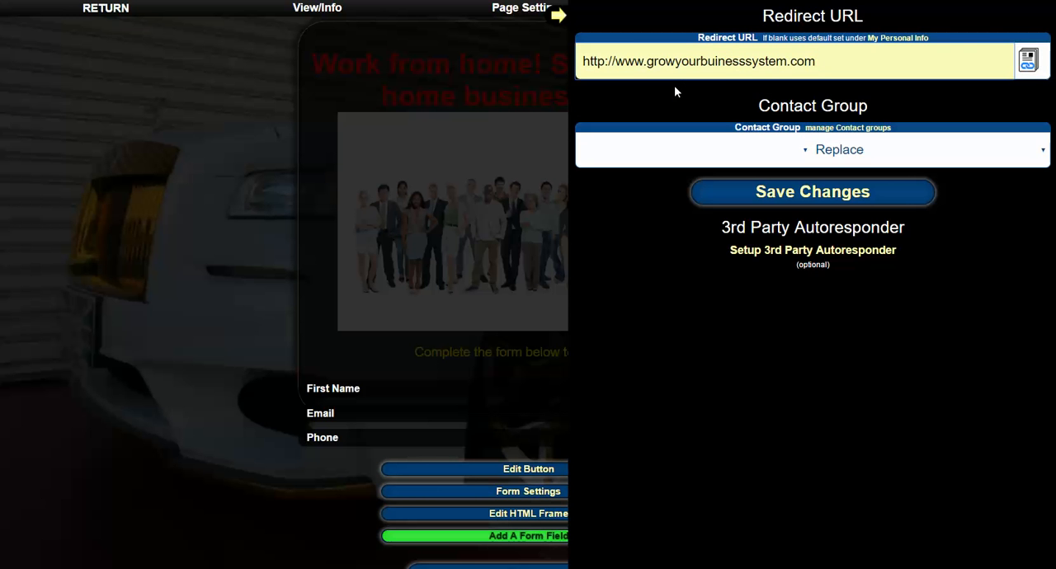
{"action": "left_click", "coordinate": [714, 62]}
{"action": "type", "text": "s"}
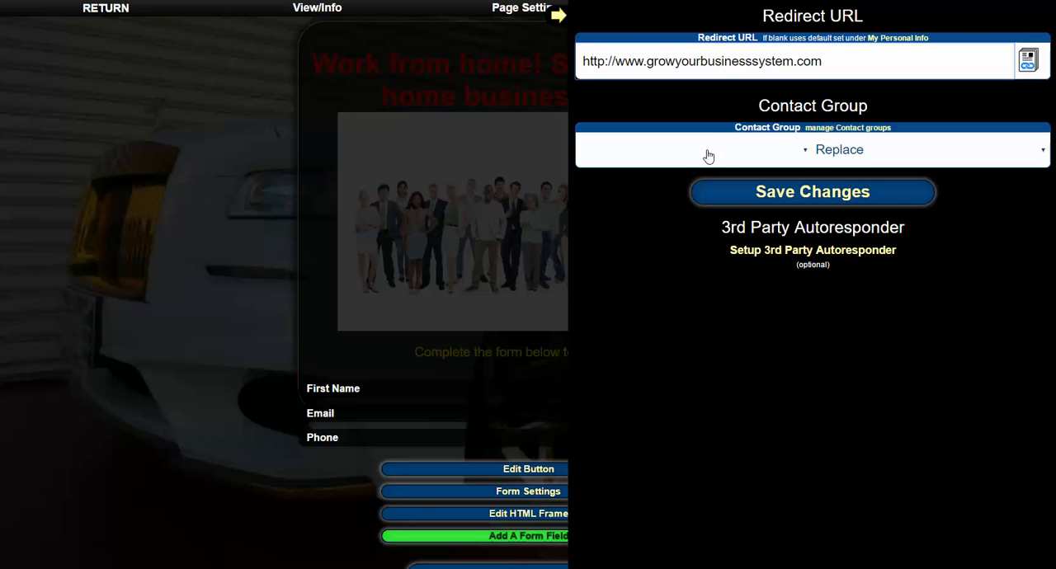
Assign the form's contacts to the Active Leads contact group and save the form settings.
{"action": "left_click", "coordinate": [806, 155]}
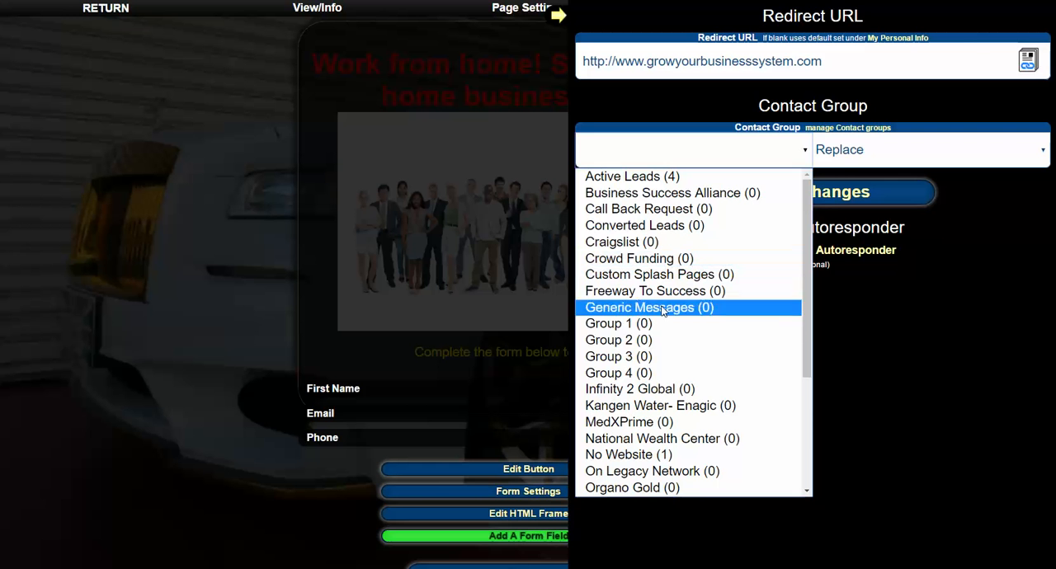
{"action": "left_click", "coordinate": [611, 179]}
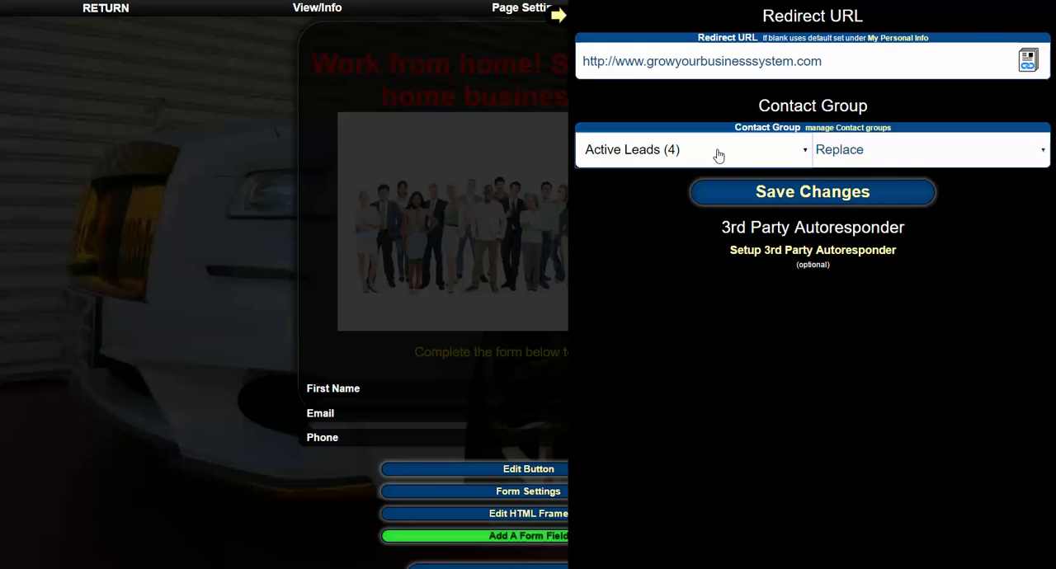
{"action": "left_click", "coordinate": [775, 155]}
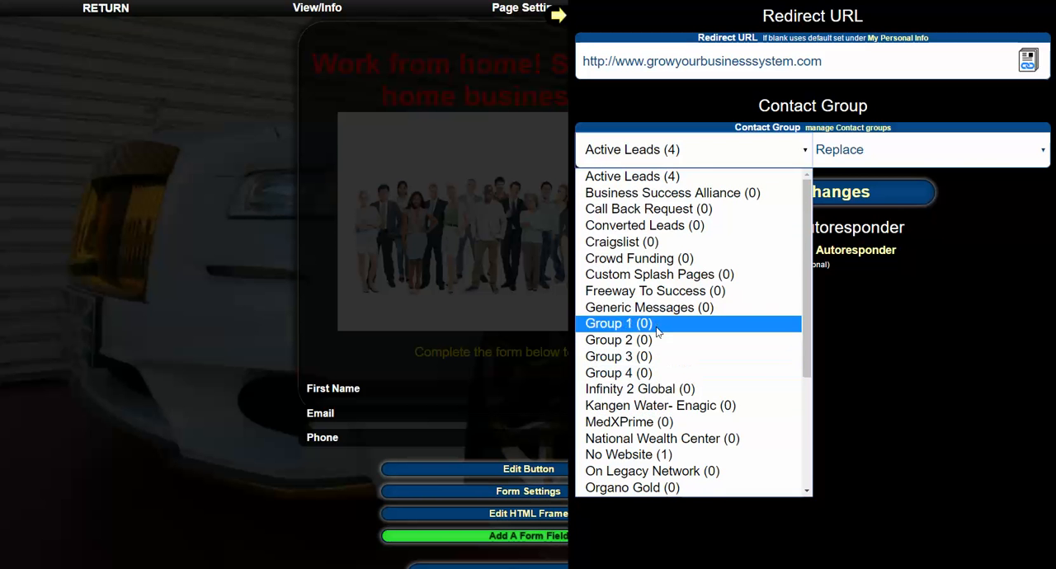
{"action": "scroll", "coordinate": [657, 328], "scroll_direction": "down", "scroll_amount": 4}
{"action": "scroll", "coordinate": [657, 322], "scroll_direction": "up", "scroll_amount": 4}
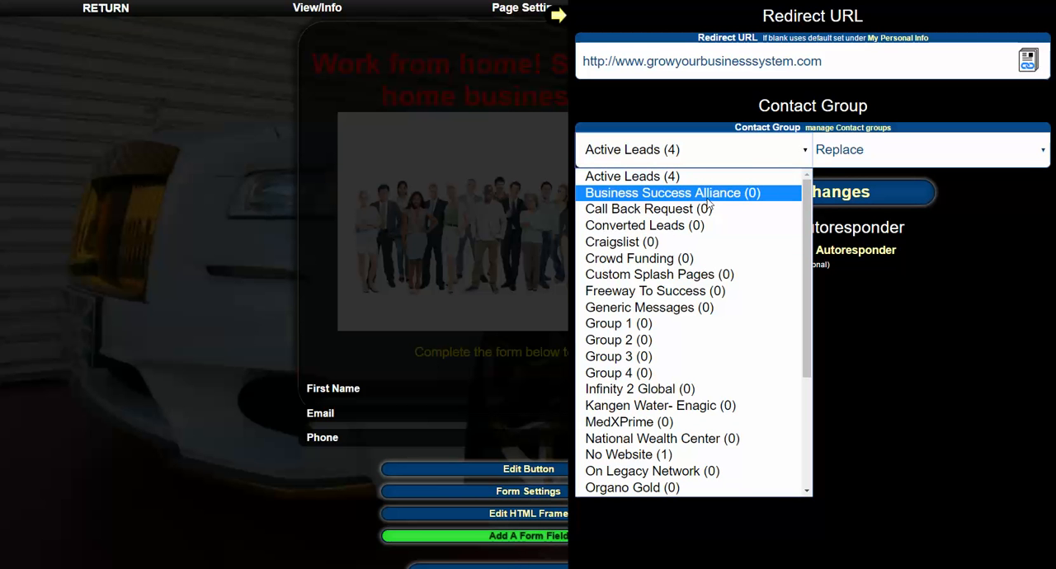
{"action": "left_click", "coordinate": [605, 180]}
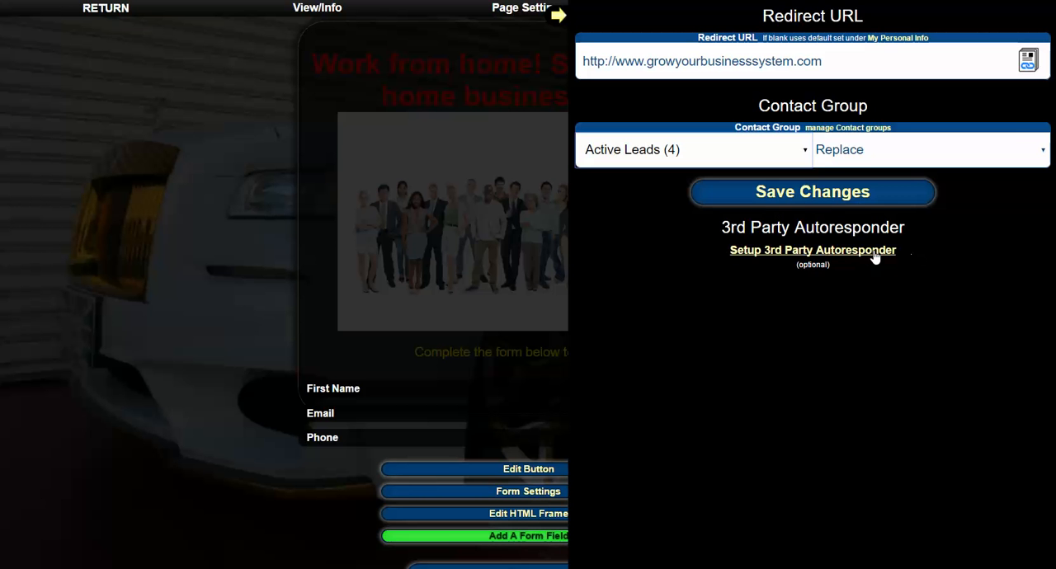
{"action": "left_click", "coordinate": [813, 191]}
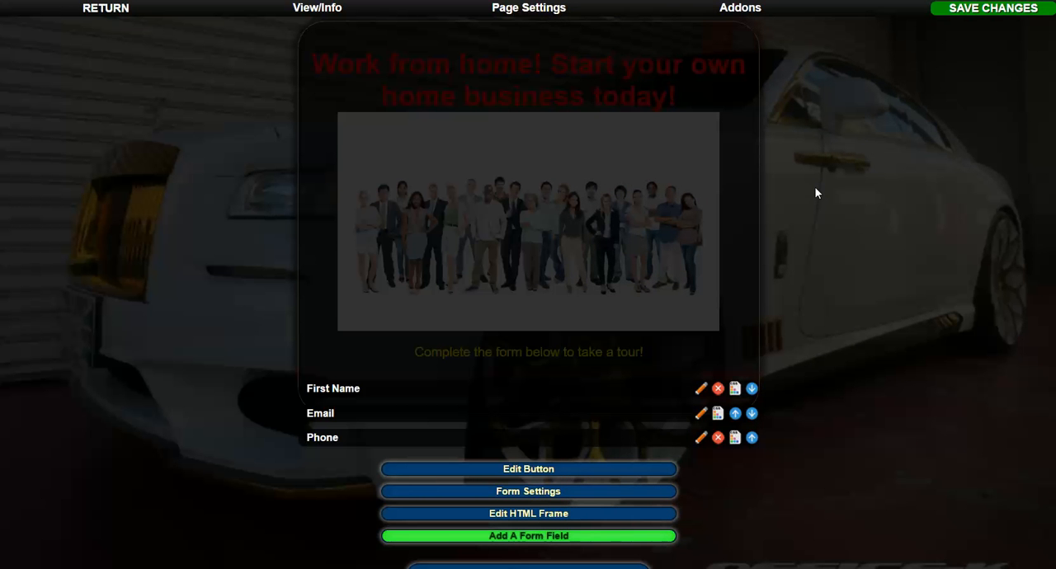
Save the changes to the splash page and close the form editor.
{"action": "left_click", "coordinate": [986, 10]}
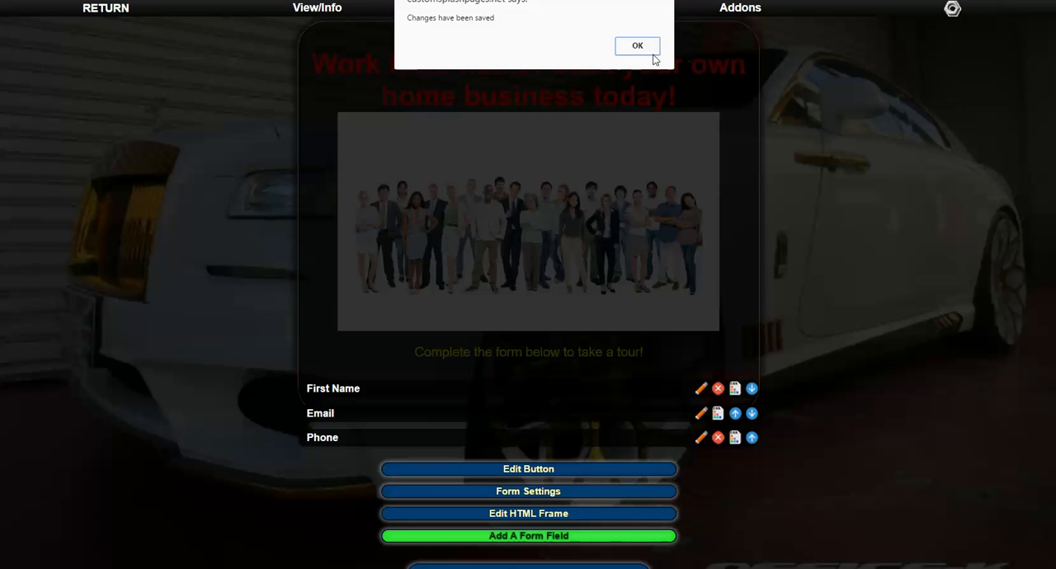
{"action": "left_click", "coordinate": [637, 46]}
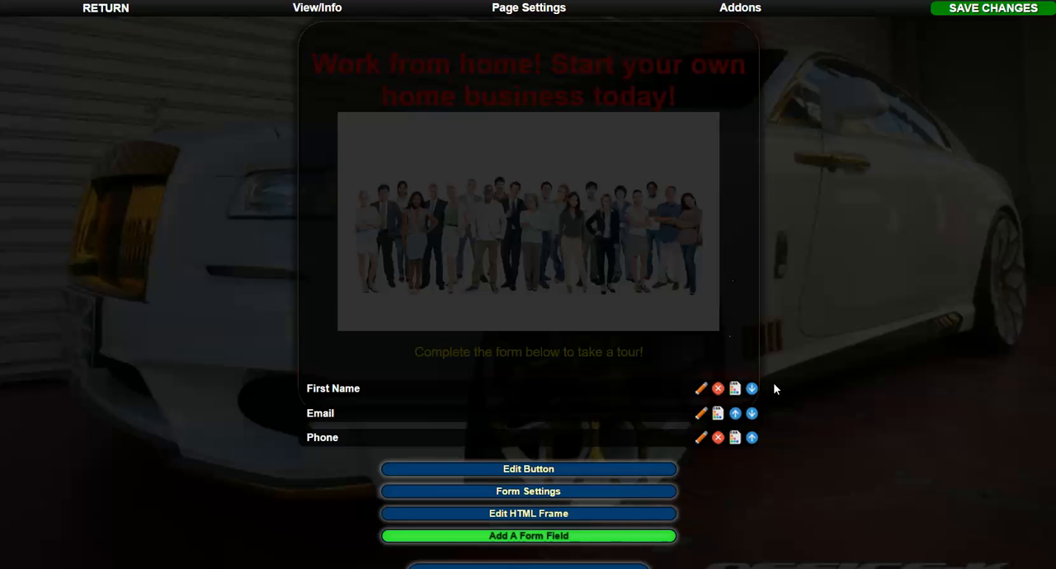
{"action": "left_click", "coordinate": [614, 567]}
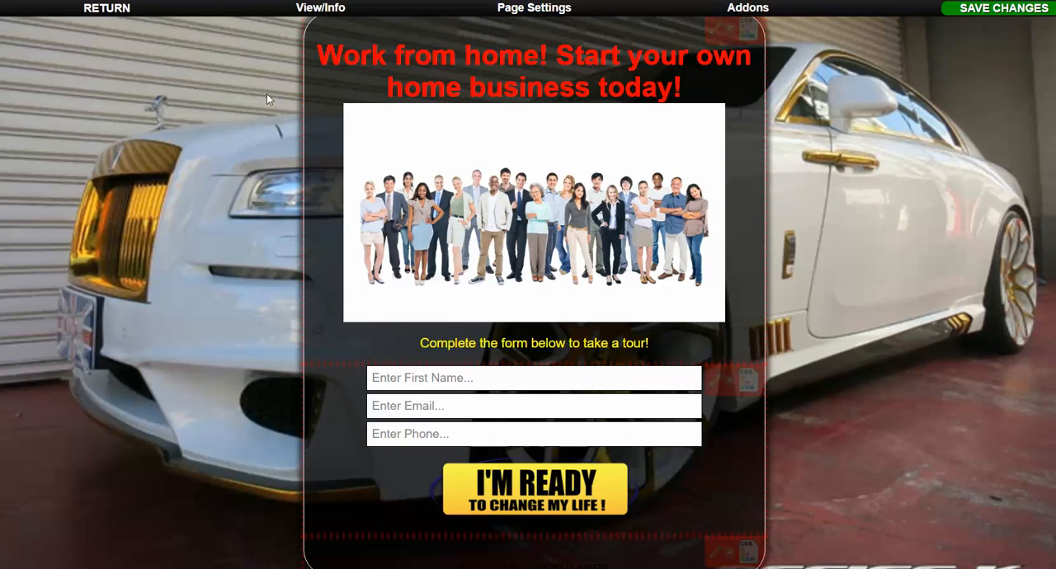
Open the splash page's view and info options.
{"action": "left_click", "coordinate": [330, 7]}
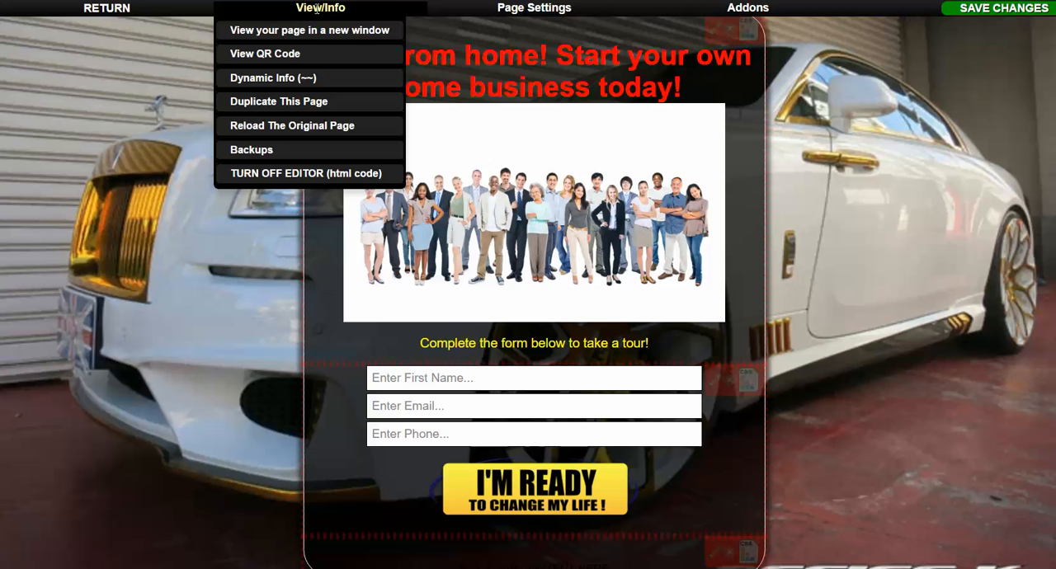